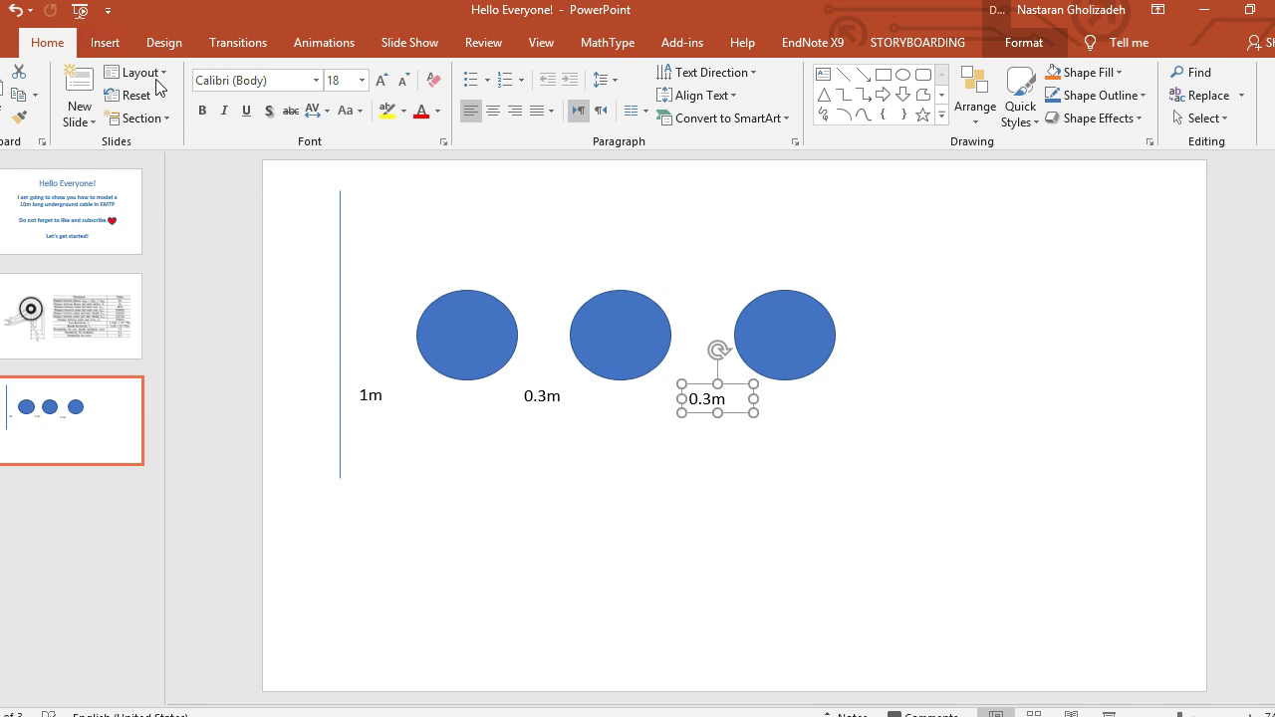
# Draw a nearly horizontal line about 9.6" wide below the three circles and their distance labels.
pyautogui.click(105, 42)
pyautogui.click(271, 105)
pyautogui.click(289, 151)
pyautogui.moveTo(361, 527); pyautogui.dragTo(1031, 527)
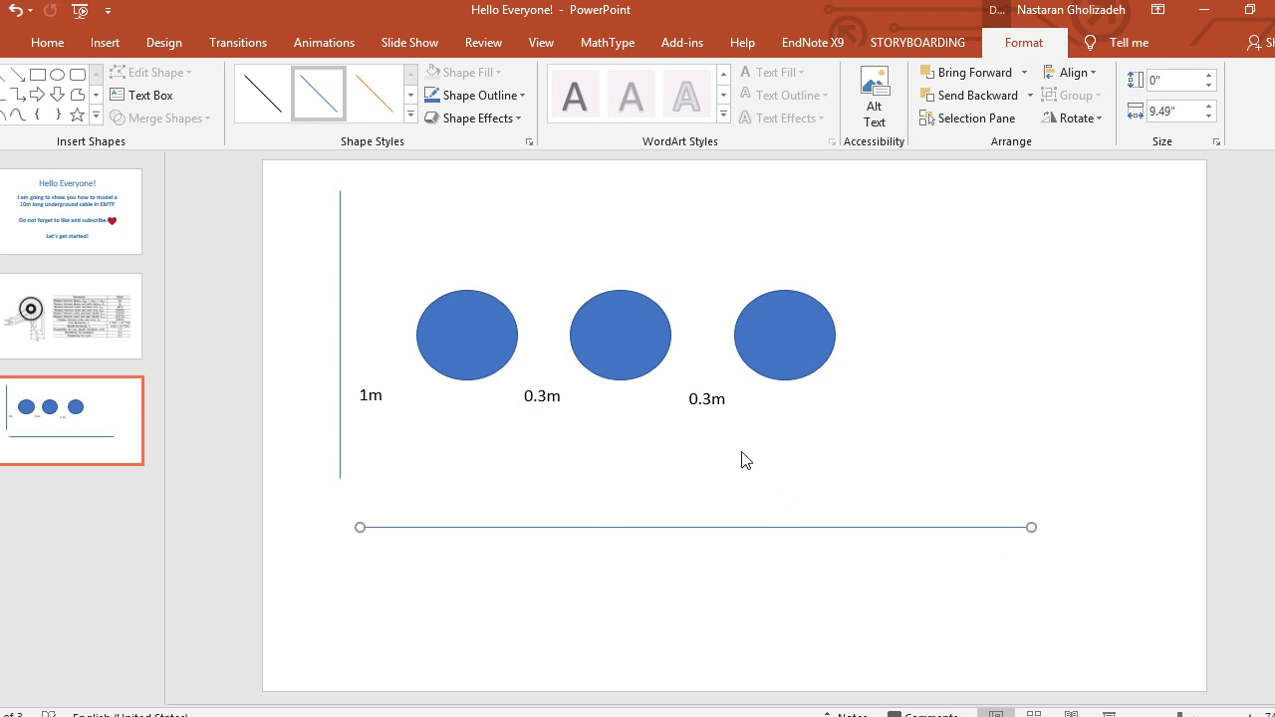
pyautogui.moveTo(357, 527); pyautogui.dragTo(356, 536)
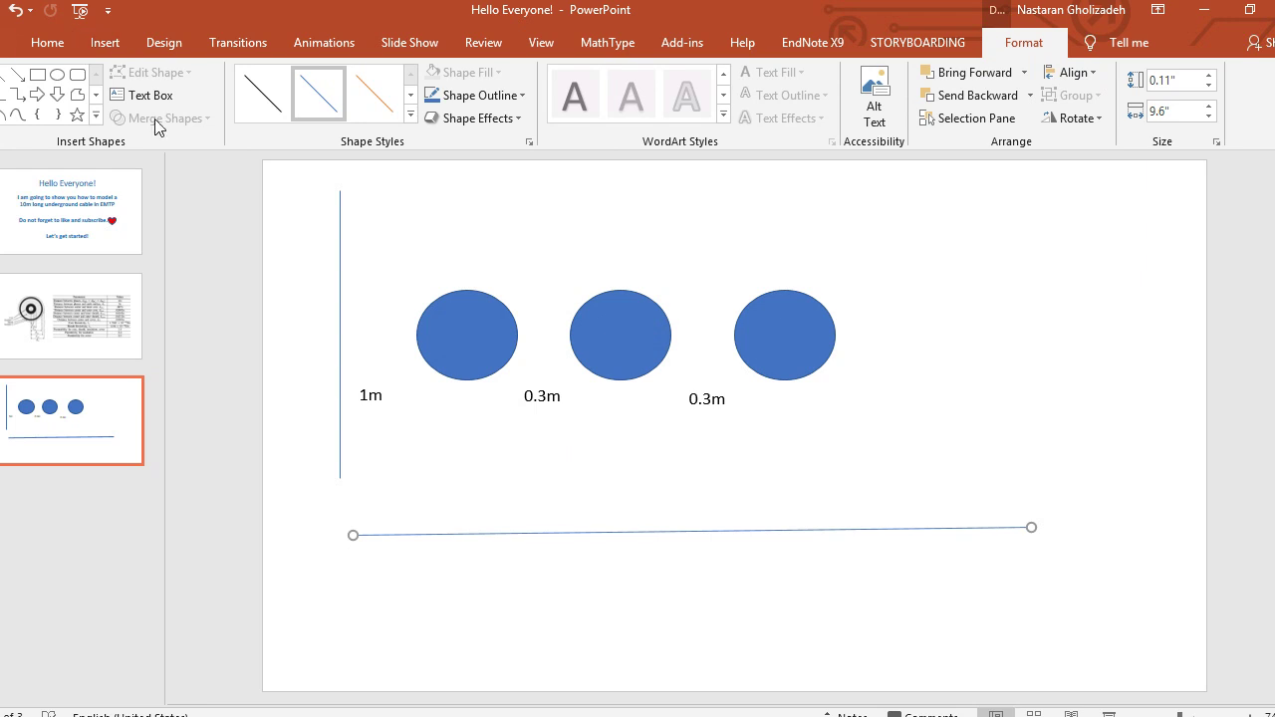
# Duplicate the 1m label, place the copy below and beside the third circle, and change its text to 3m.
pyautogui.click(370, 400)
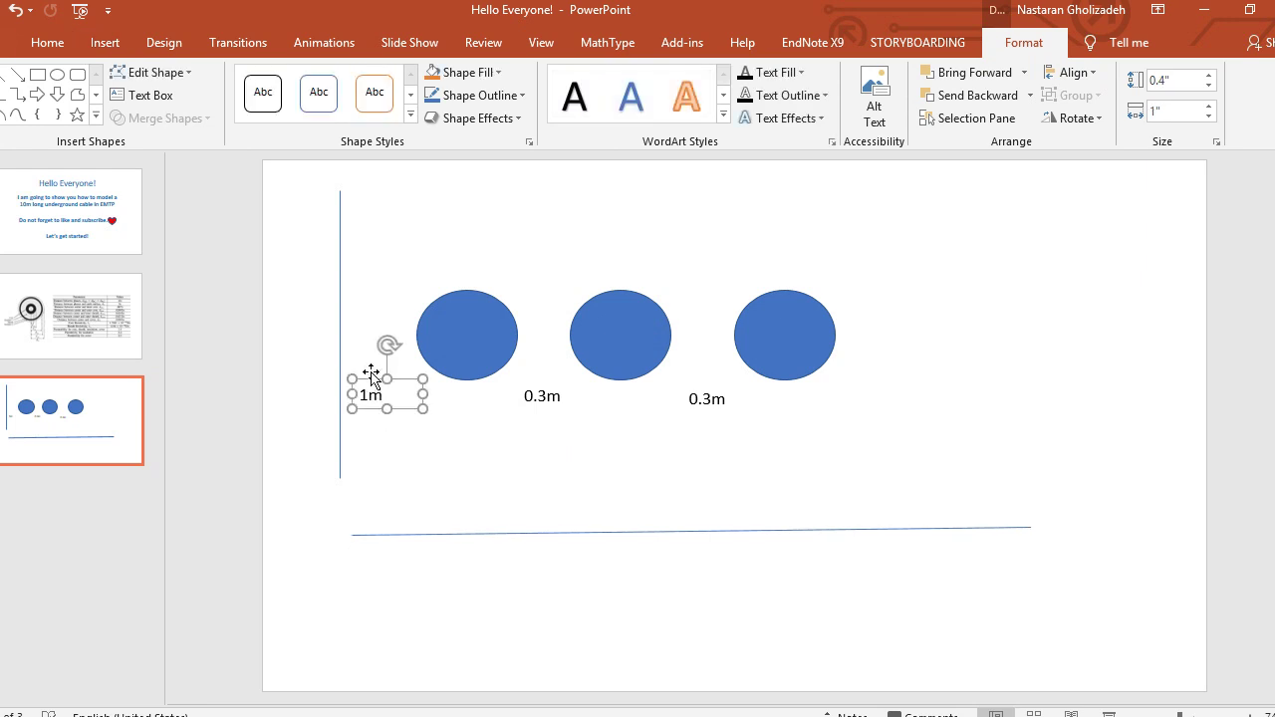
pyautogui.hotkey('ctrl', 'c')
pyautogui.click(600, 467)
pyautogui.hotkey('ctrl', 'v')
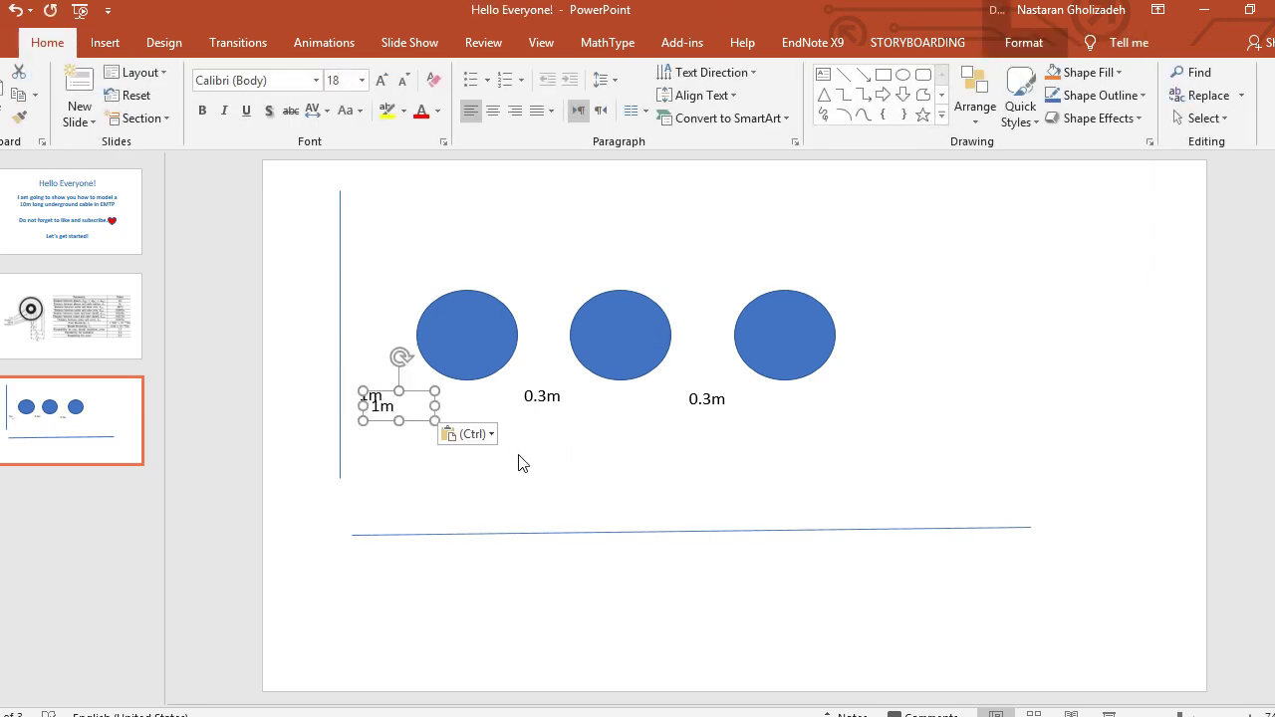
pyautogui.moveTo(418, 402); pyautogui.dragTo(878, 449)
pyautogui.write('3')
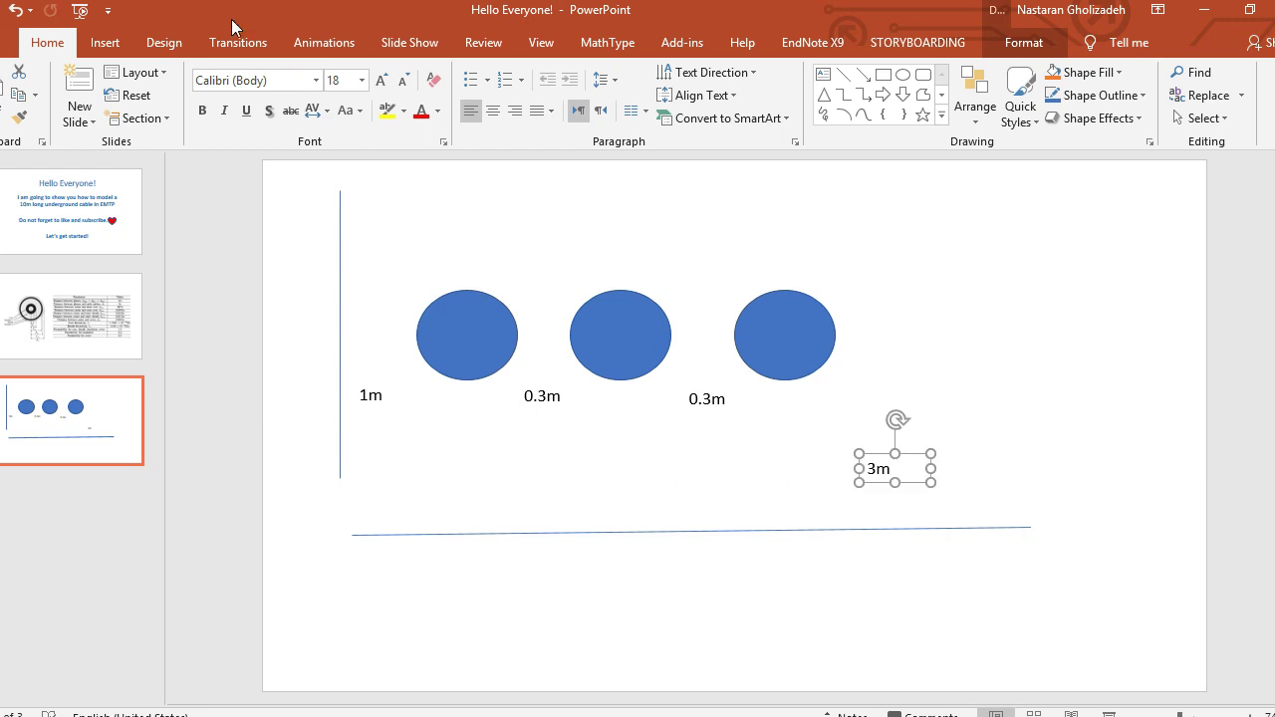
# Draw a right brace between the third circle and the lower line, and place the 3m label at its tip.
pyautogui.click(104, 43)
pyautogui.click(277, 91)
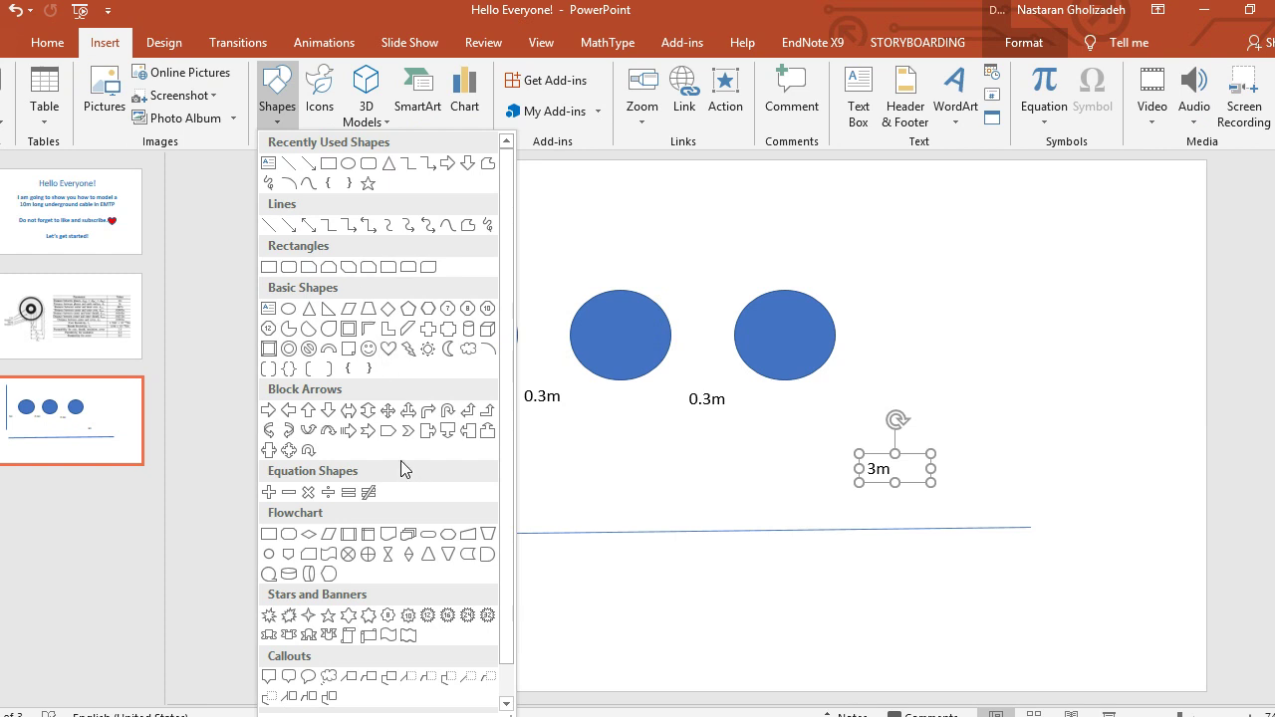
pyautogui.click(348, 182)
pyautogui.moveTo(789, 391); pyautogui.dragTo(849, 519)
pyautogui.click(1130, 448)
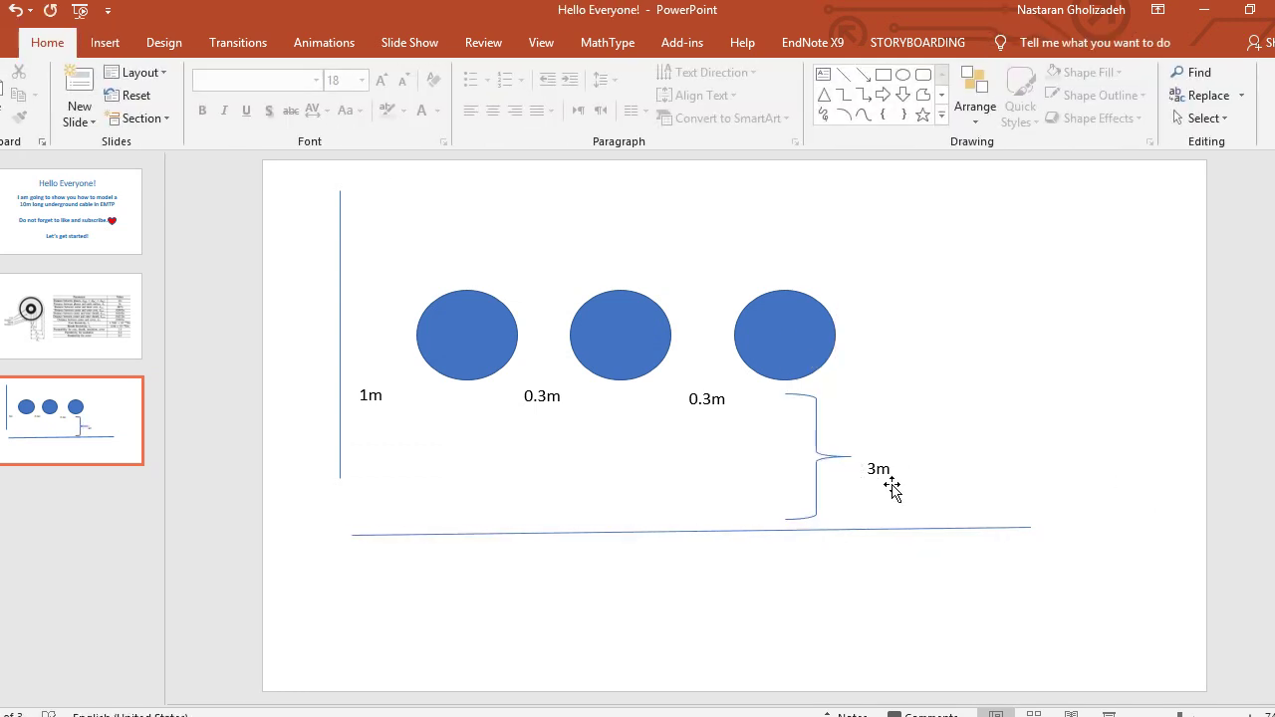
pyautogui.click(884, 452)
pyautogui.moveTo(884, 451); pyautogui.dragTo(875, 438)
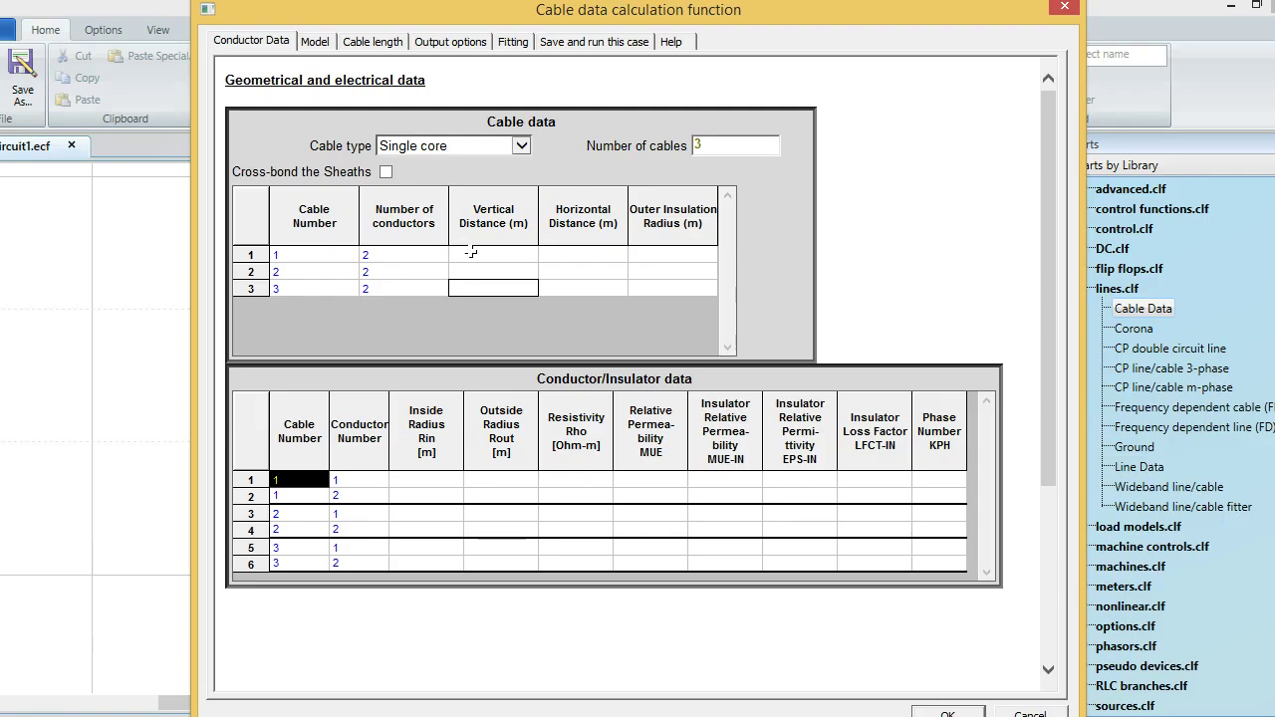
# Set the vertical distances of cables 1, 2 and 3 to 1, 1.3 and 1.6 m in the EMTP cable data.
pyautogui.click(470, 253)
pyautogui.write('1')
pyautogui.click(469, 270)
pyautogui.write('1.3')
pyautogui.click(461, 291)
pyautogui.click(597, 256)
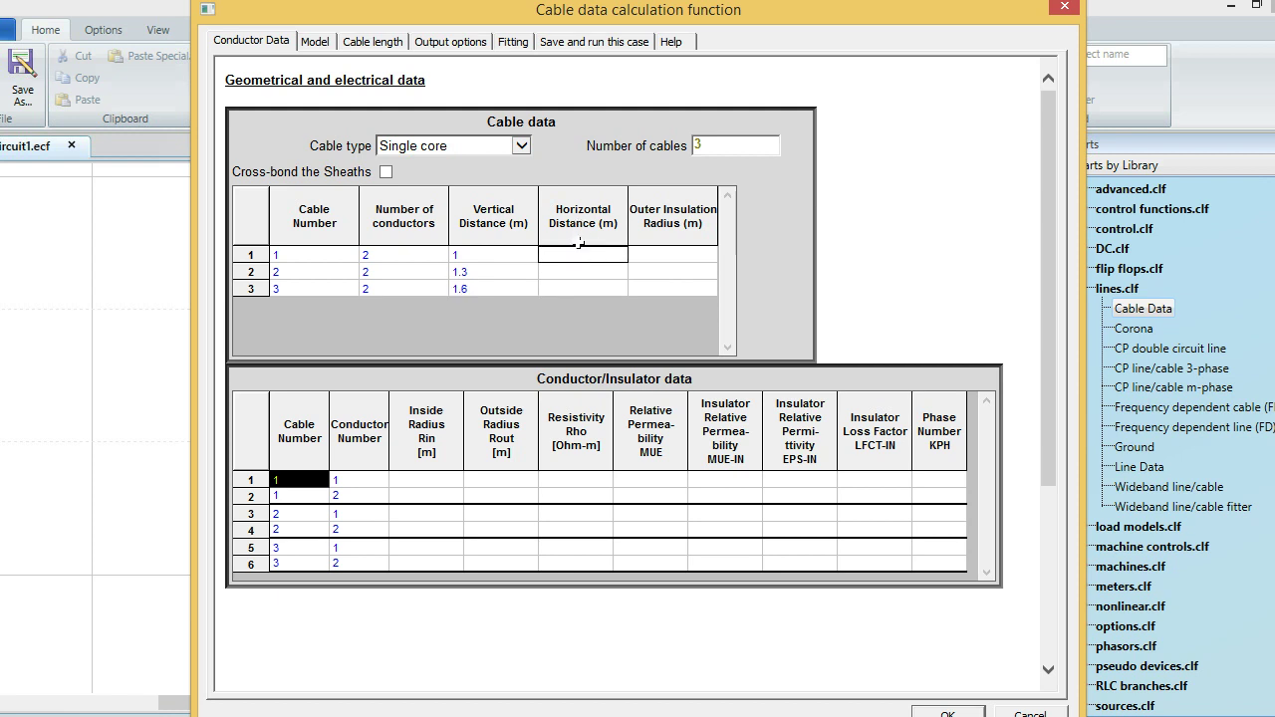
# Set the vertical distance of all three cables to 3 m.
pyautogui.click(457, 257)
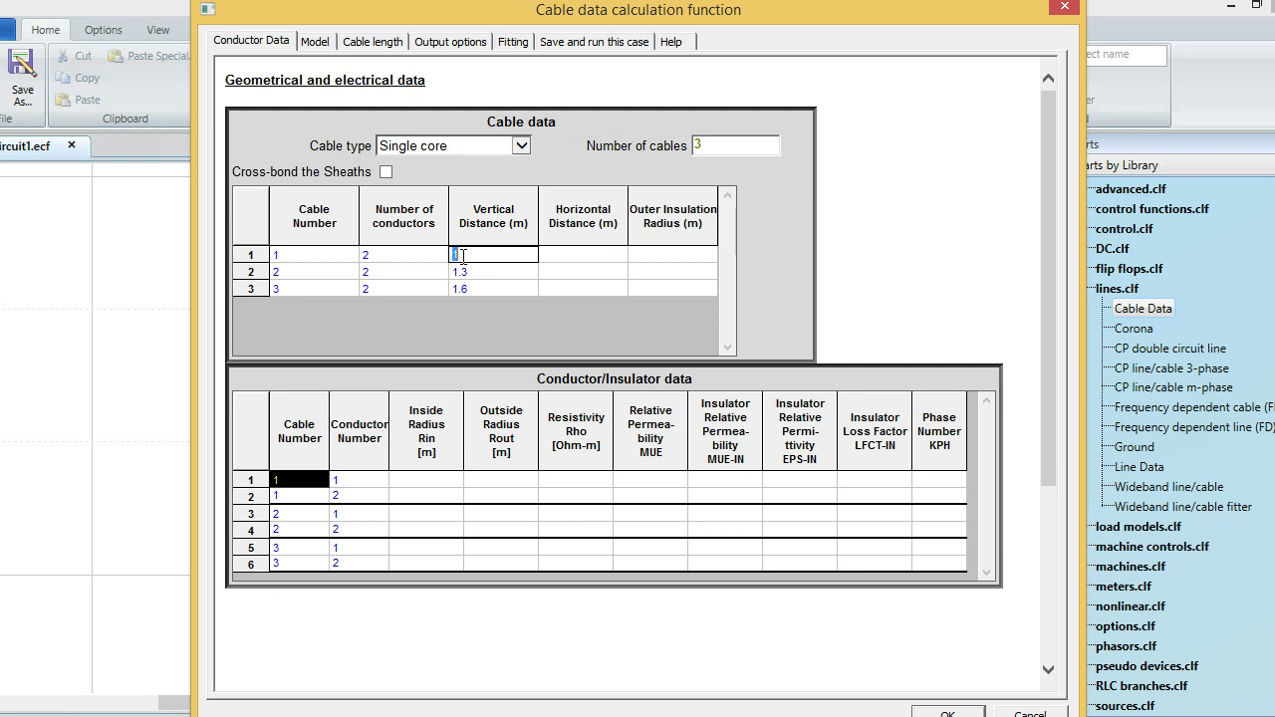
pyautogui.press('Return')
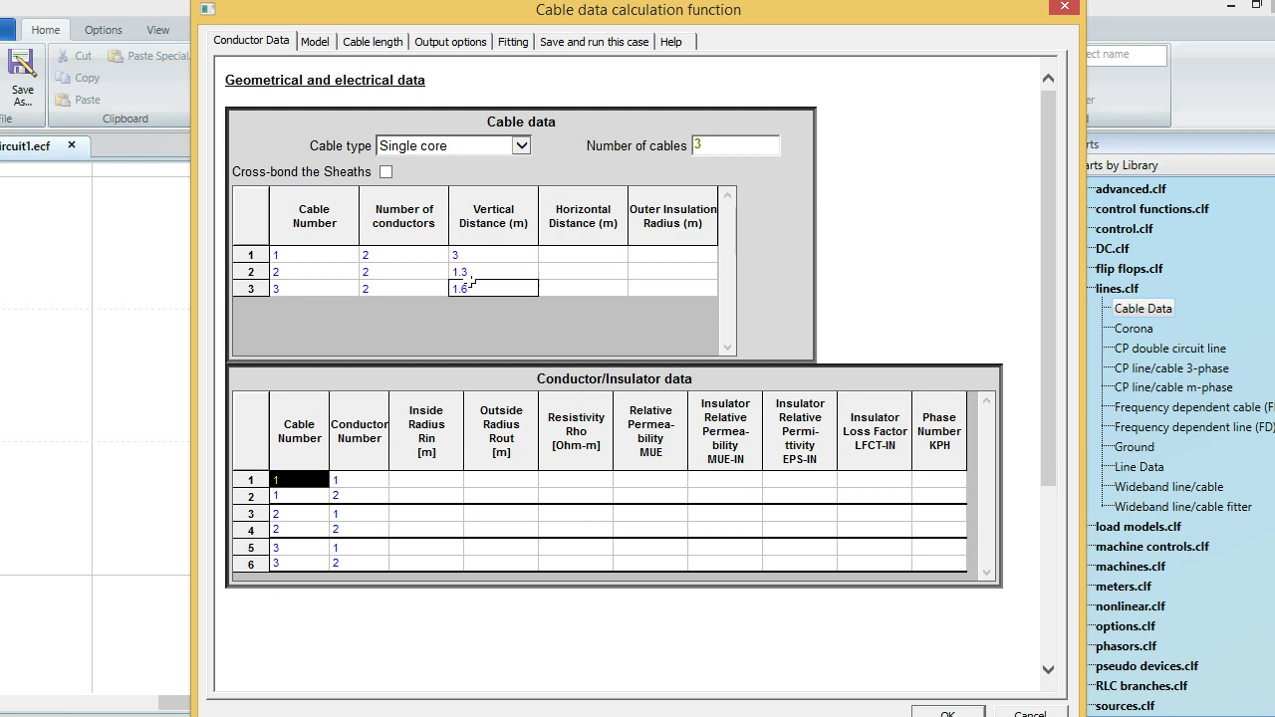
pyautogui.click(465, 273)
pyautogui.write('3')
pyautogui.click(475, 290)
pyautogui.write('3')
# Set the horizontal distances of cables 1, 2 and 3 to 1, 1.3 and 1.6 m.
pyautogui.click(578, 235)
pyautogui.click(573, 265)
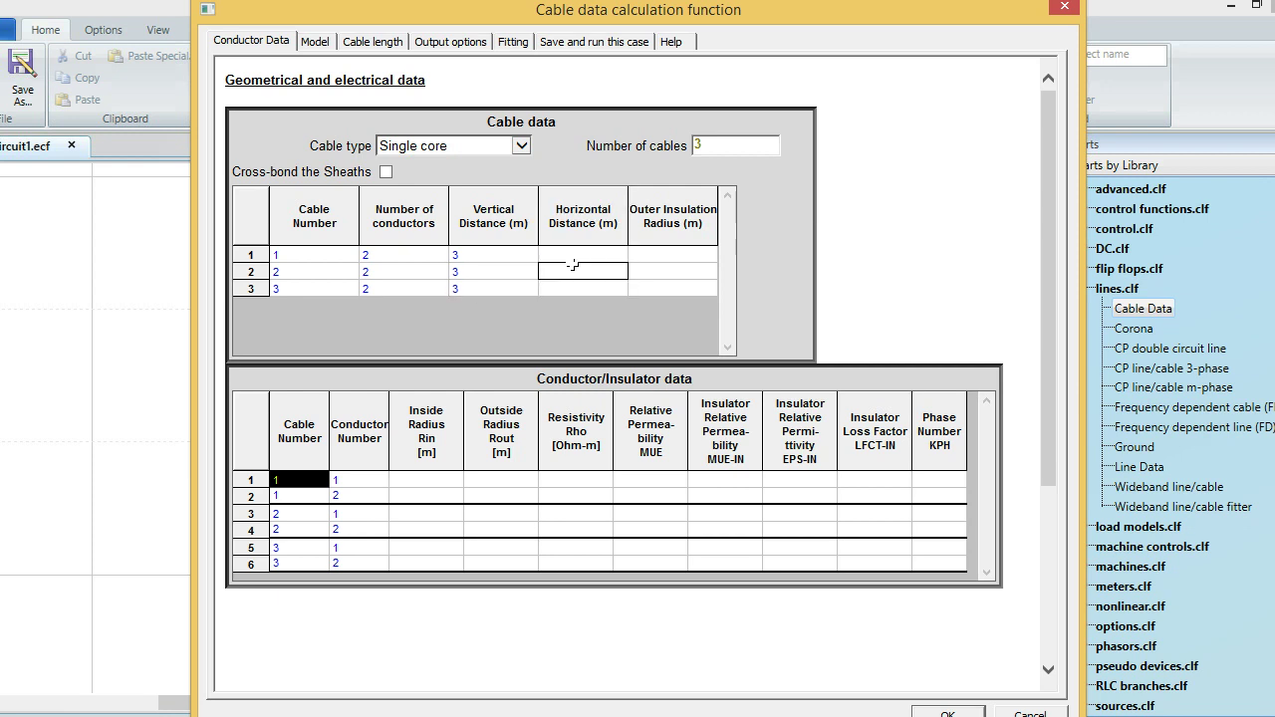
pyautogui.click(564, 256)
pyautogui.click(553, 272)
pyautogui.click(556, 289)
pyautogui.write('1.6')
# Look up the center-to-cover distance on the PowerPoint parameter slide and set cable 1's outer insulation radius to 0.04965 m in EMTP.
pyautogui.click(652, 261)
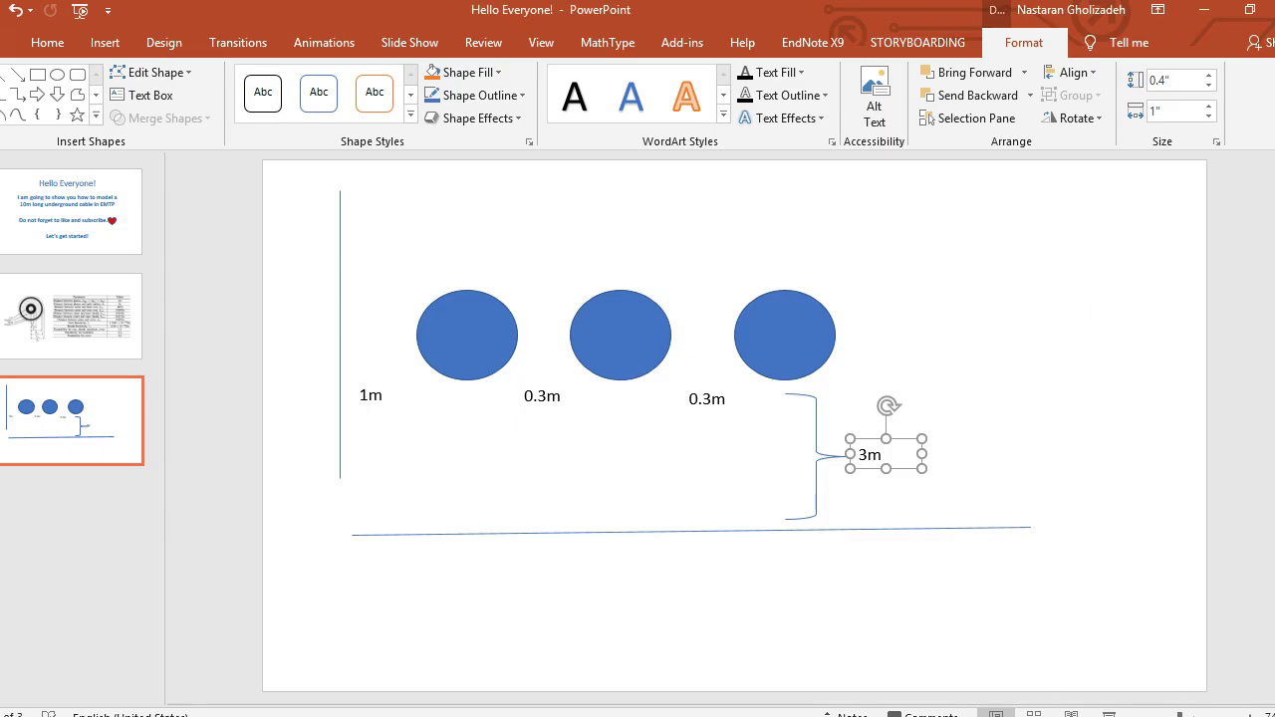
pyautogui.click(87, 335)
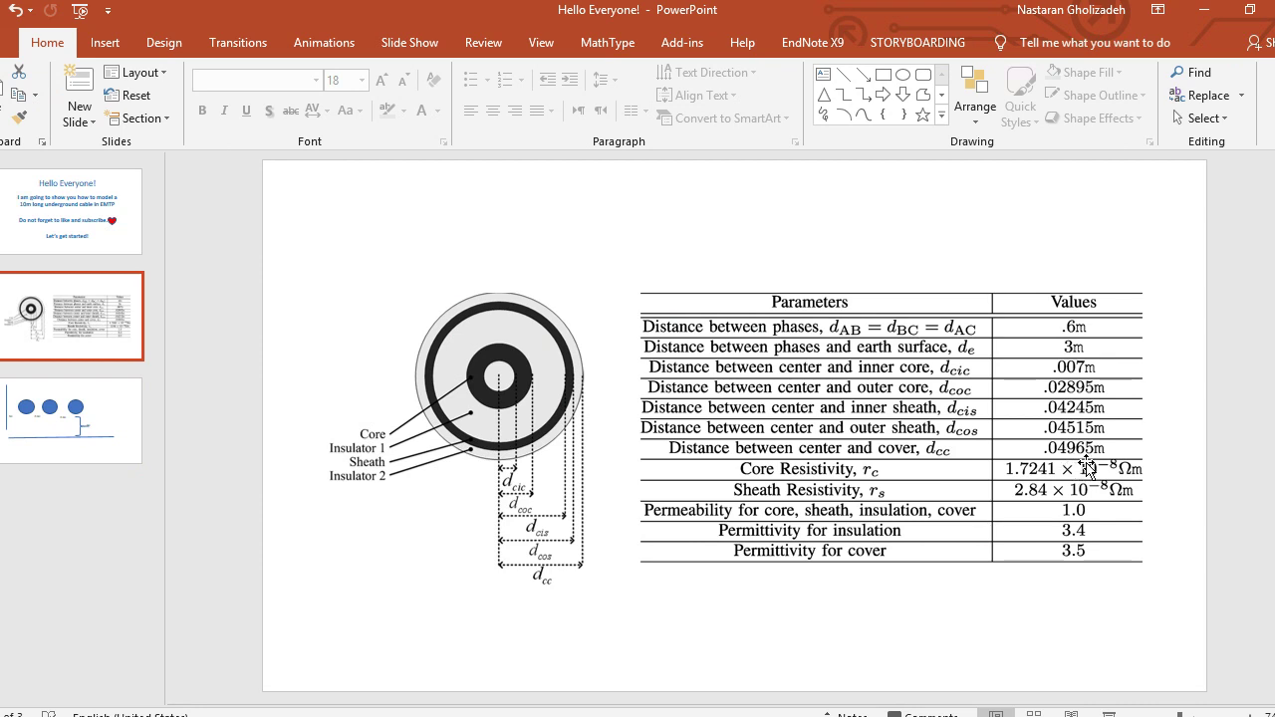
pyautogui.click(890, 713)
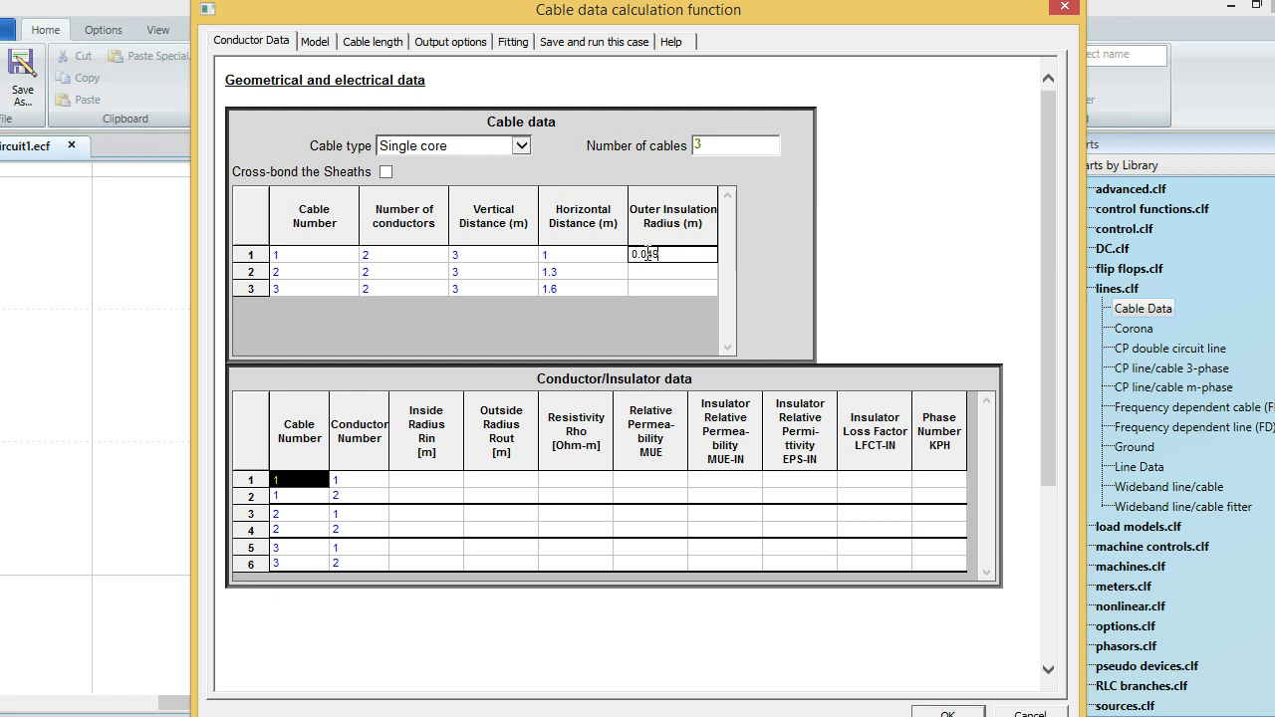
pyautogui.click(660, 271)
# Copy cable 1's outer insulation radius of 0.04965 m to cables 2 and 3.
pyautogui.click(657, 257)
pyautogui.doubleClick(653, 251)
pyautogui.hotkey('ctrl', 'c')
pyautogui.click(659, 272)
pyautogui.hotkey('ctrl', 'v')
pyautogui.click(656, 288)
pyautogui.hotkey('ctrl', 'v')
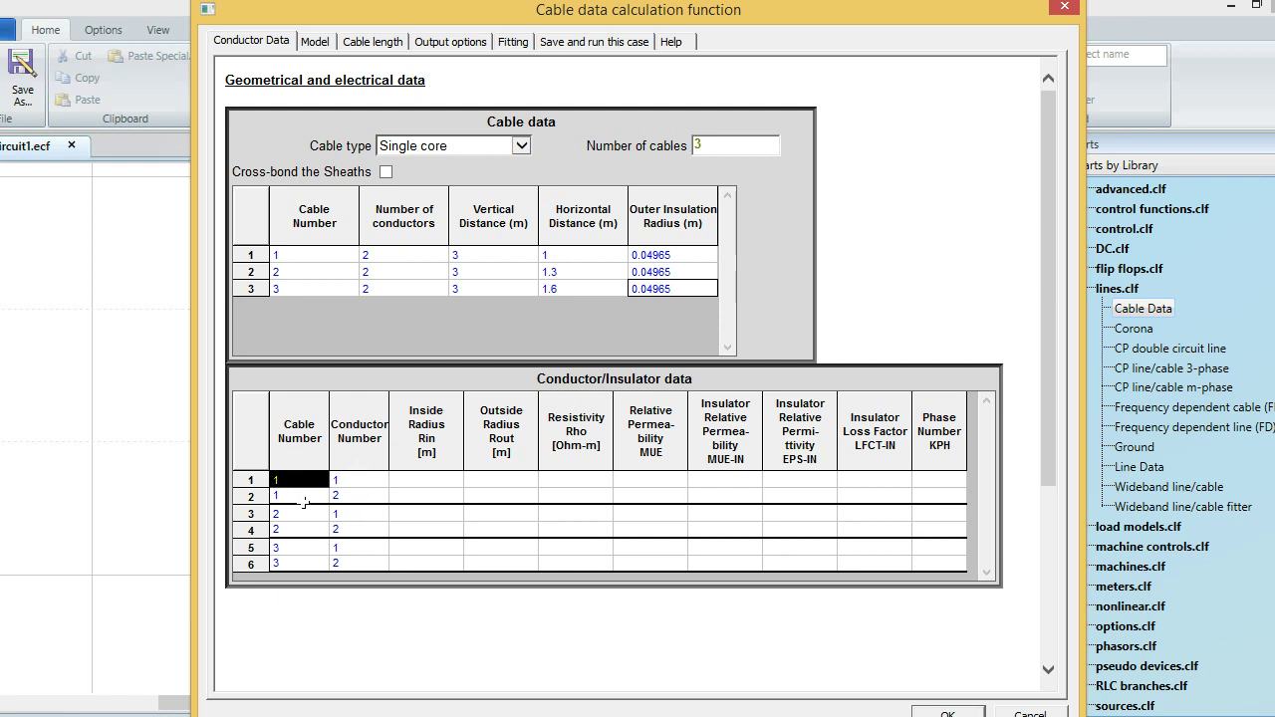
# Set the inside radius of cable 1's first conductor to 0.007 m.
pyautogui.click(306, 497)
pyautogui.click(359, 482)
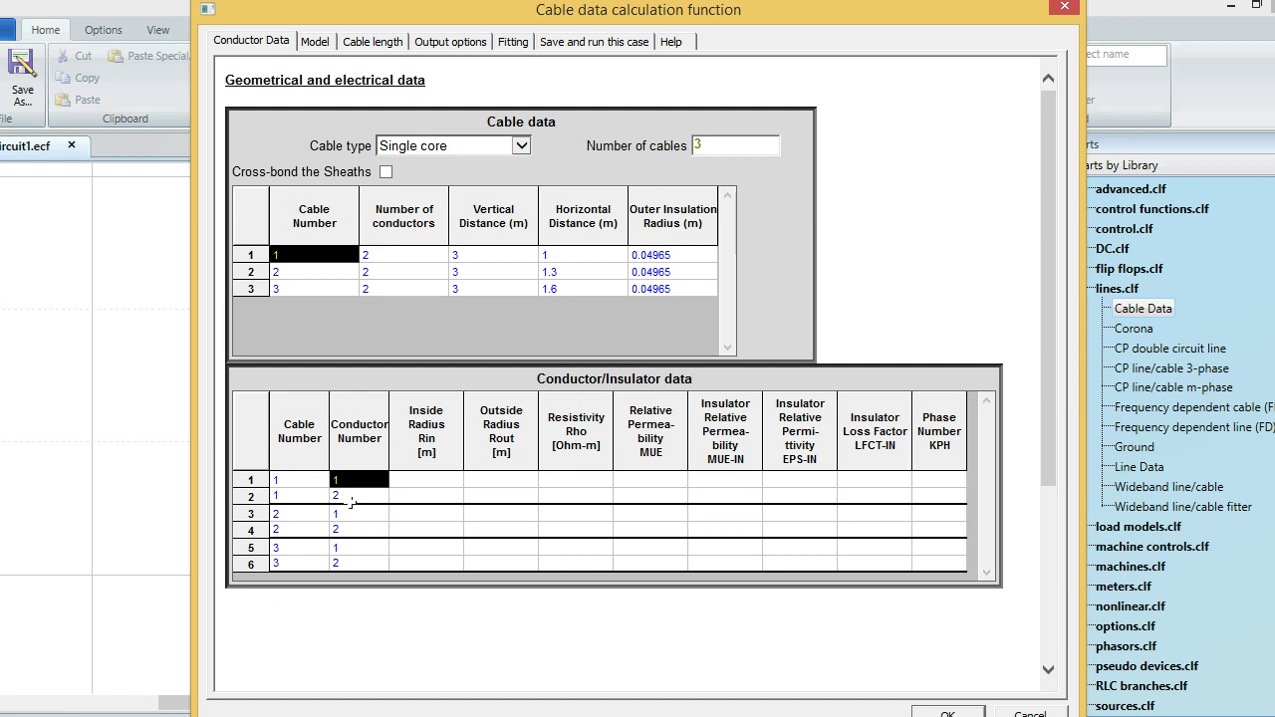
pyautogui.click(419, 498)
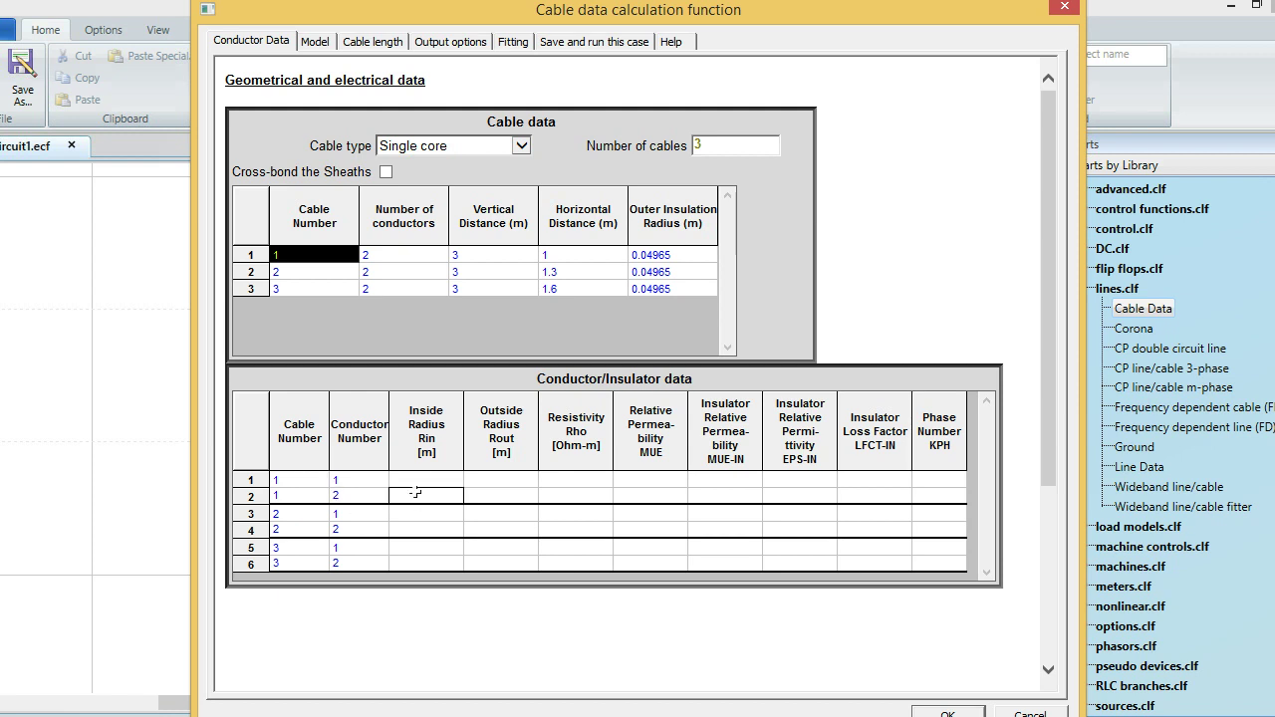
pyautogui.click(423, 478)
pyautogui.click(425, 497)
# Check the inner sheath distance on the PowerPoint slide and set the inside radius of cable 1's second conductor to 0.04245 m in EMTP.
pyautogui.moveTo(752, 712)
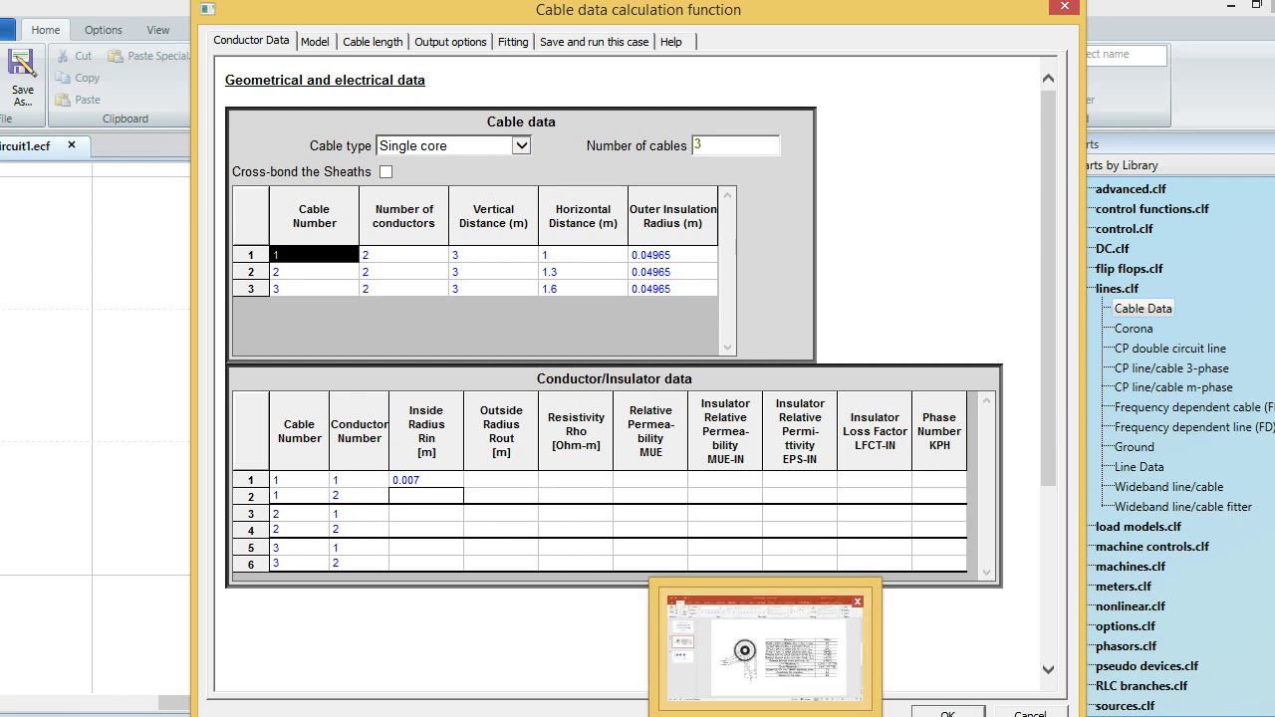
pyautogui.click(752, 598)
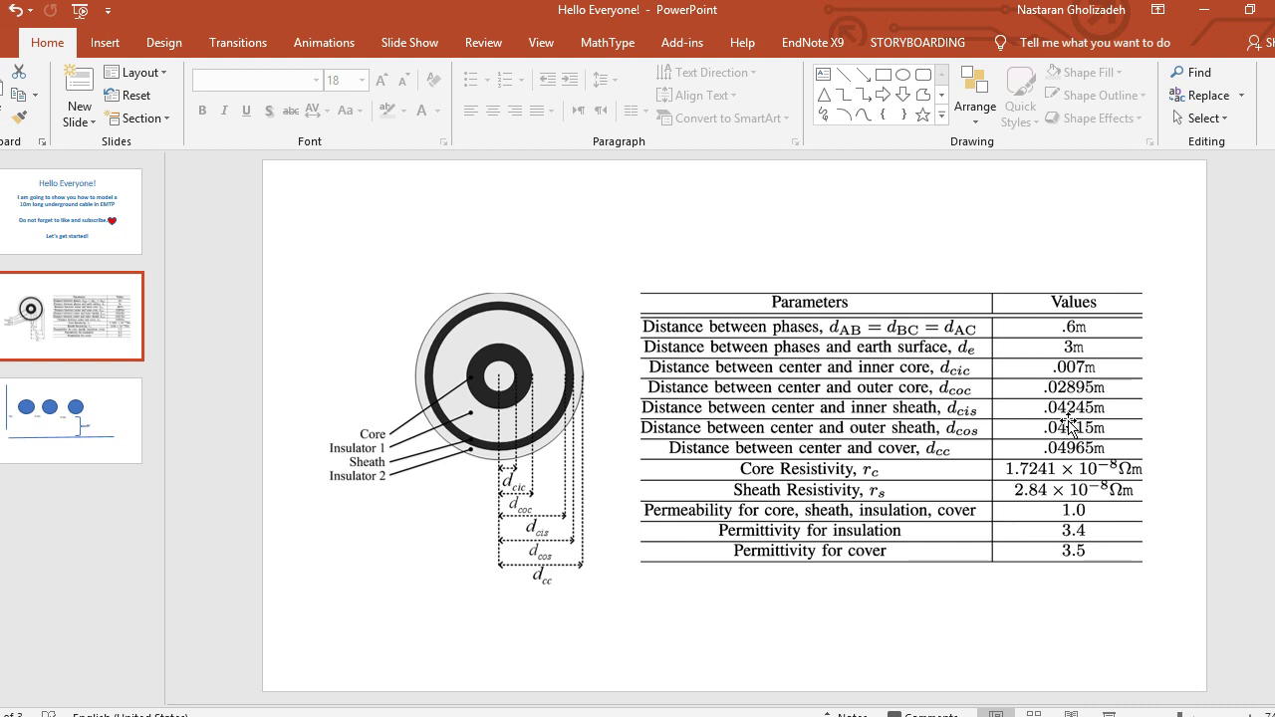
pyautogui.hotkey('alt', 'Tab')
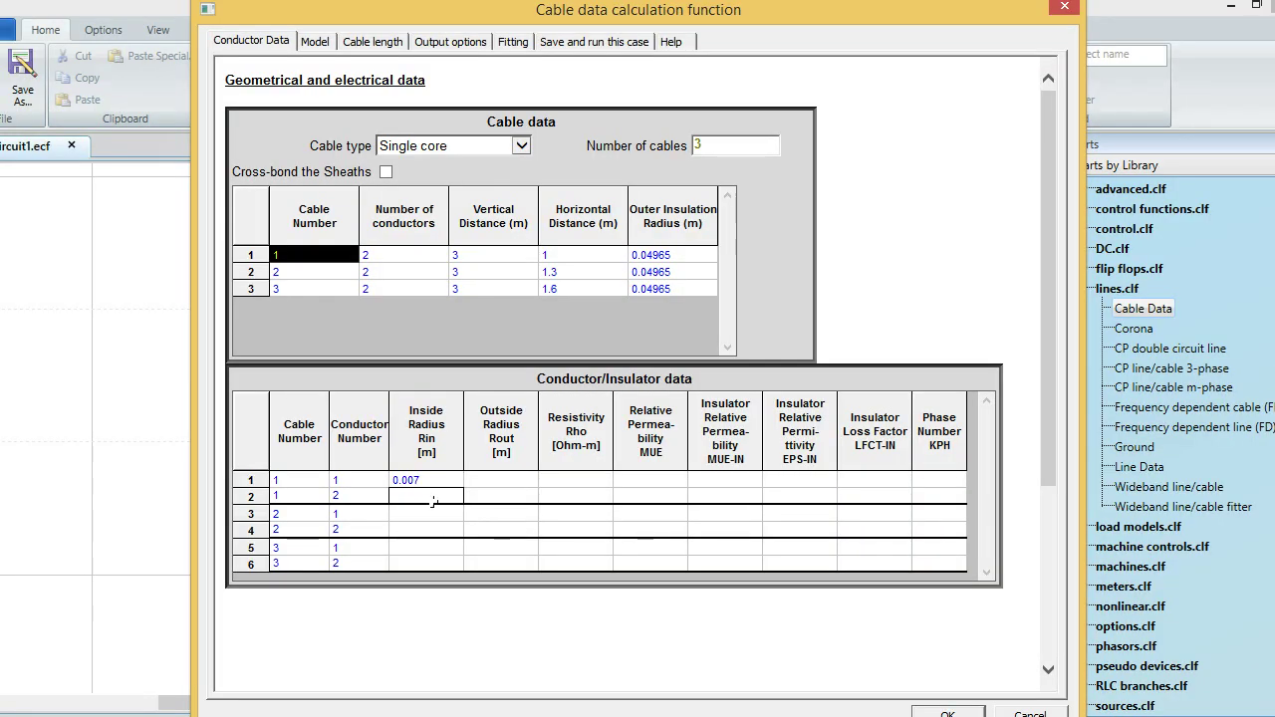
pyautogui.write('0.04245')
pyautogui.click(453, 510)
# Copy the 0.007 m inside radius to the first conductor of cables 2 and 3.
pyautogui.click(425, 479)
pyautogui.doubleClick(426, 478)
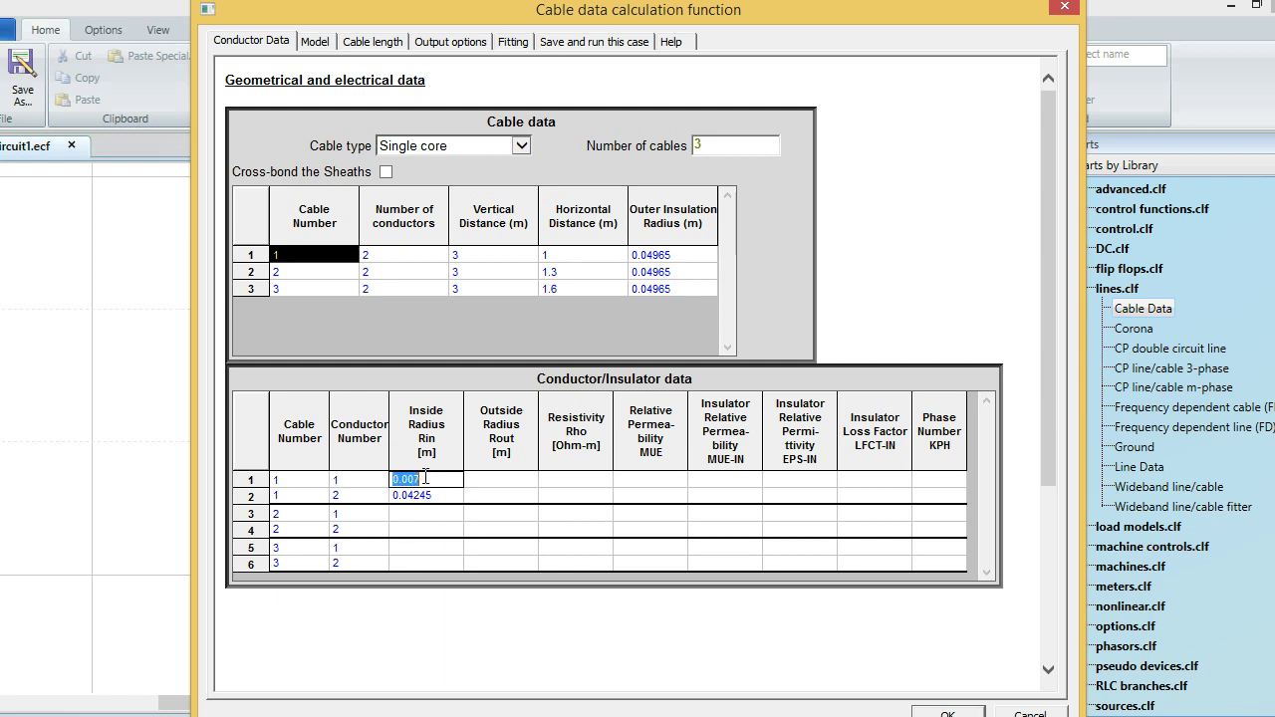
pyautogui.hotkey('ctrl', 'c')
pyautogui.click(425, 513)
pyautogui.hotkey('ctrl', 'v')
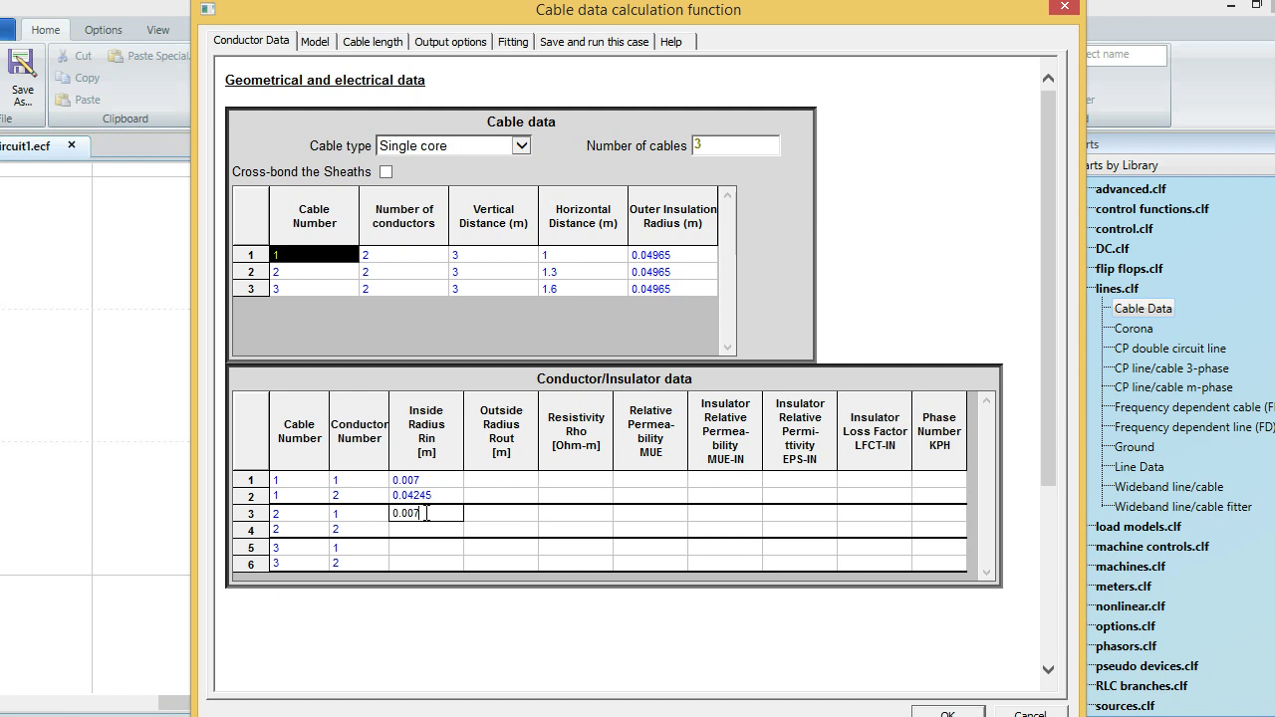
pyautogui.click(426, 548)
pyautogui.hotkey('ctrl', 'v')
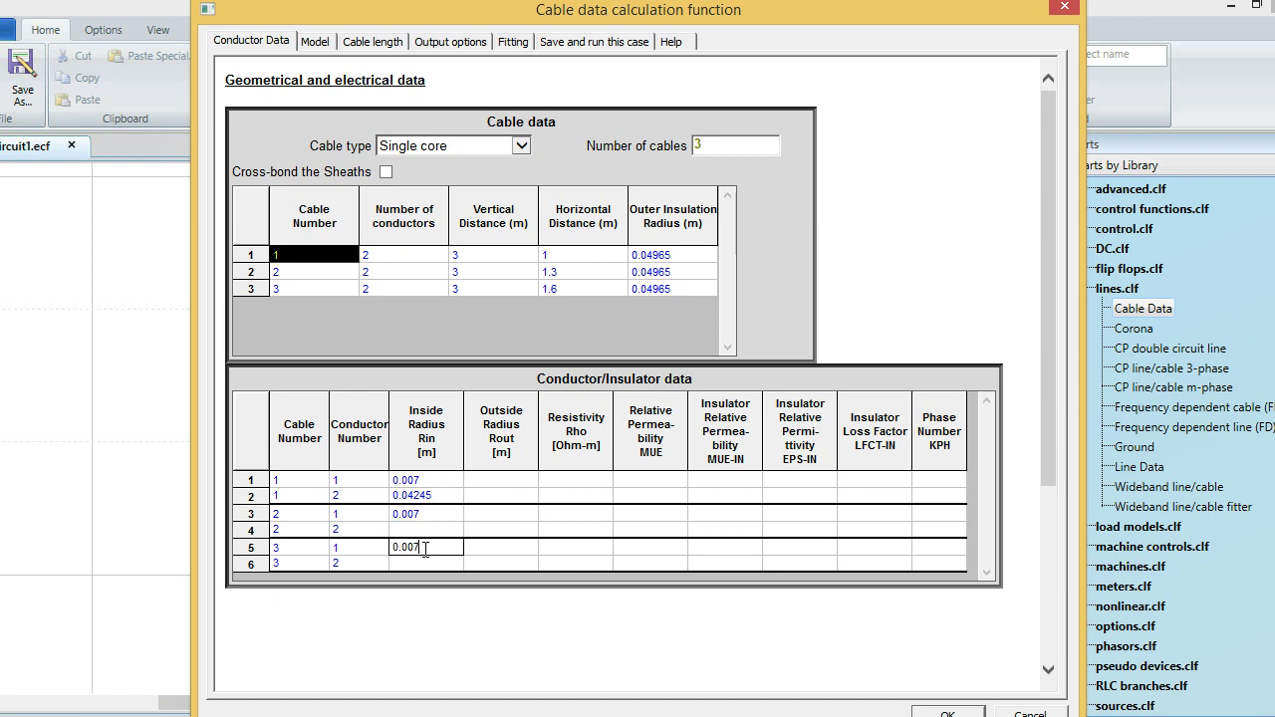
# Copy the 0.04245 m inside radius to the second conductor of cables 2 and 3.
pyautogui.click(425, 496)
pyautogui.doubleClick(425, 495)
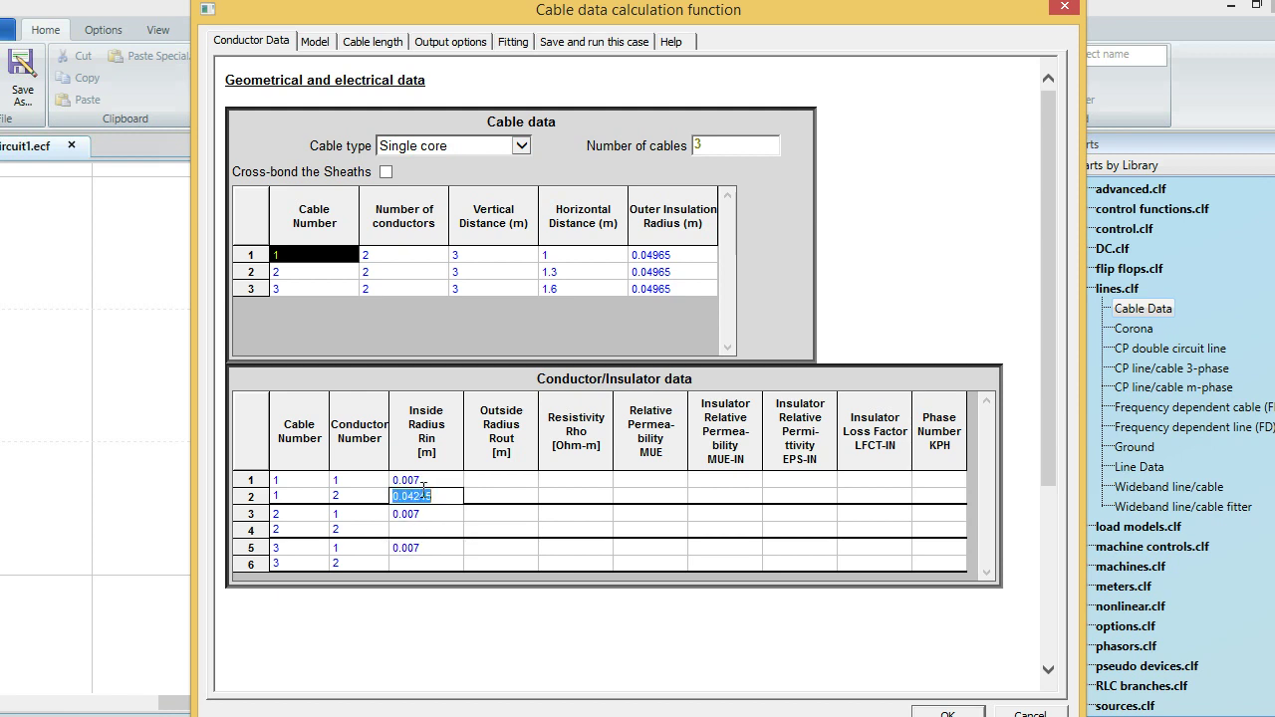
pyautogui.hotkey('ctrl', 'c')
pyautogui.click(419, 530)
pyautogui.hotkey('ctrl', 'v')
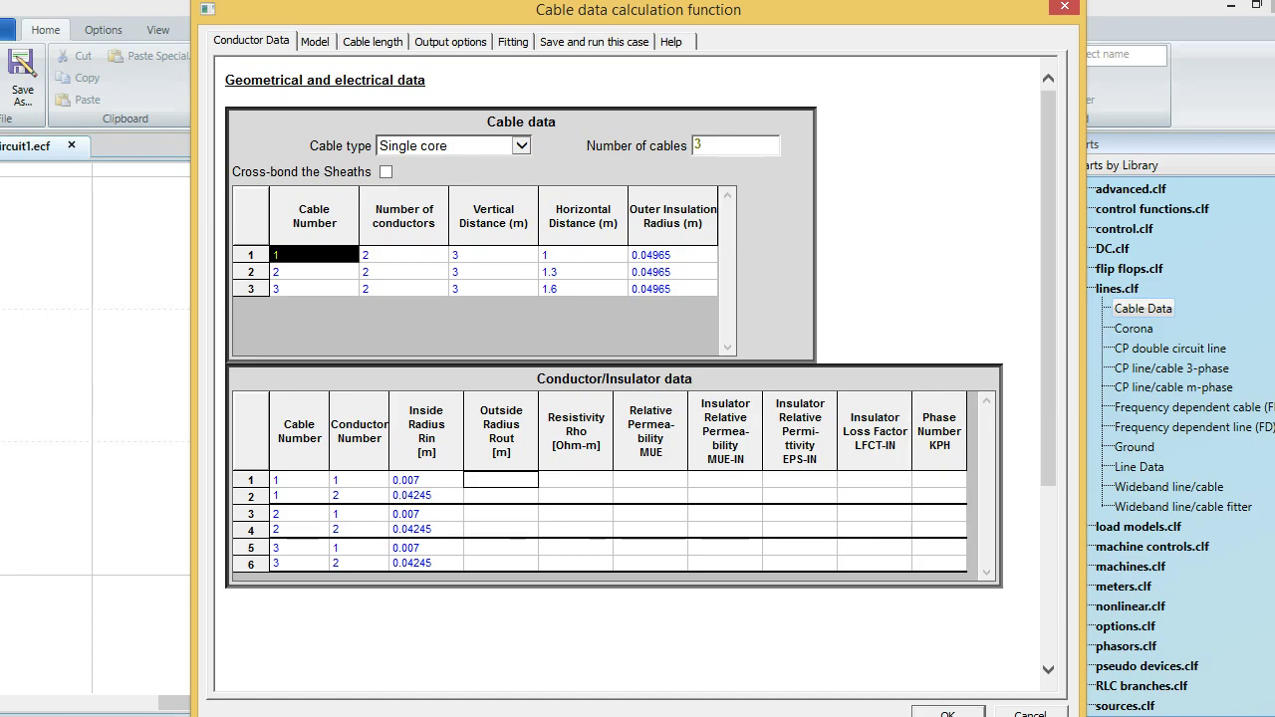
# Check the outer core distance on the PowerPoint slide and set the outside radius of cable 1's first conductor to 0.02895 m in EMTP.
pyautogui.hotkey('alt', 'Tab')
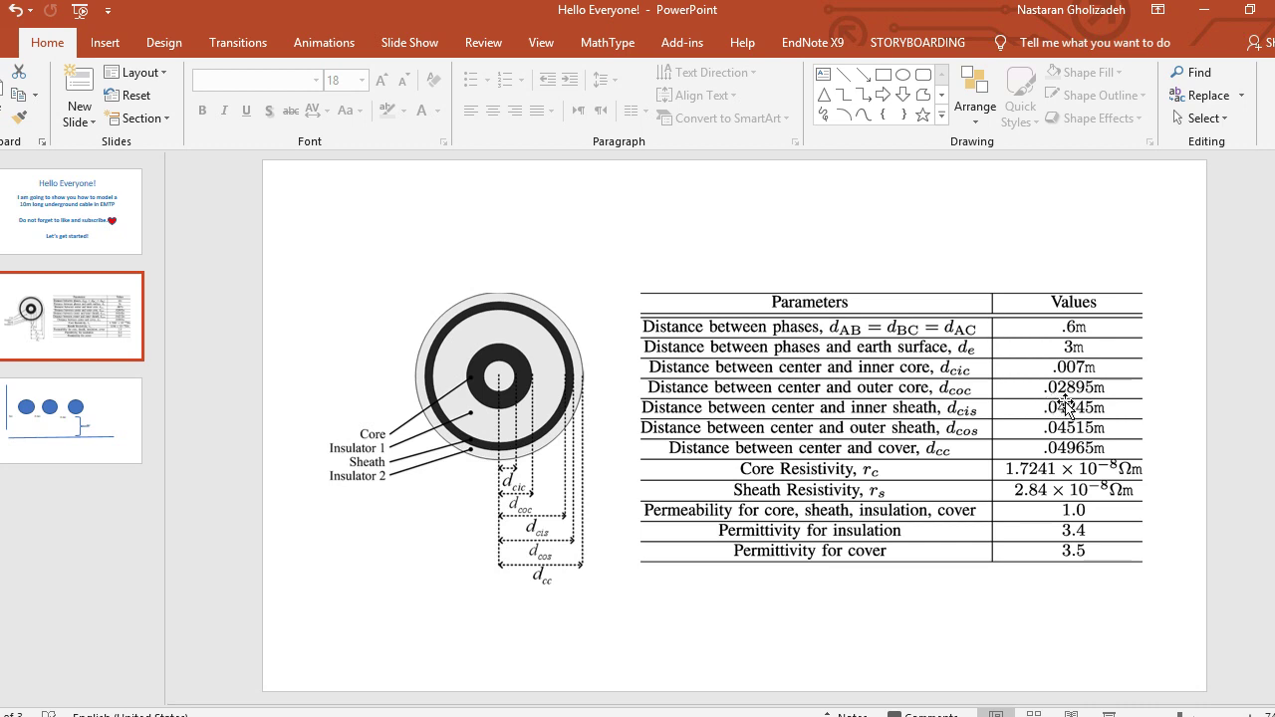
pyautogui.hotkey('alt', 'Tab')
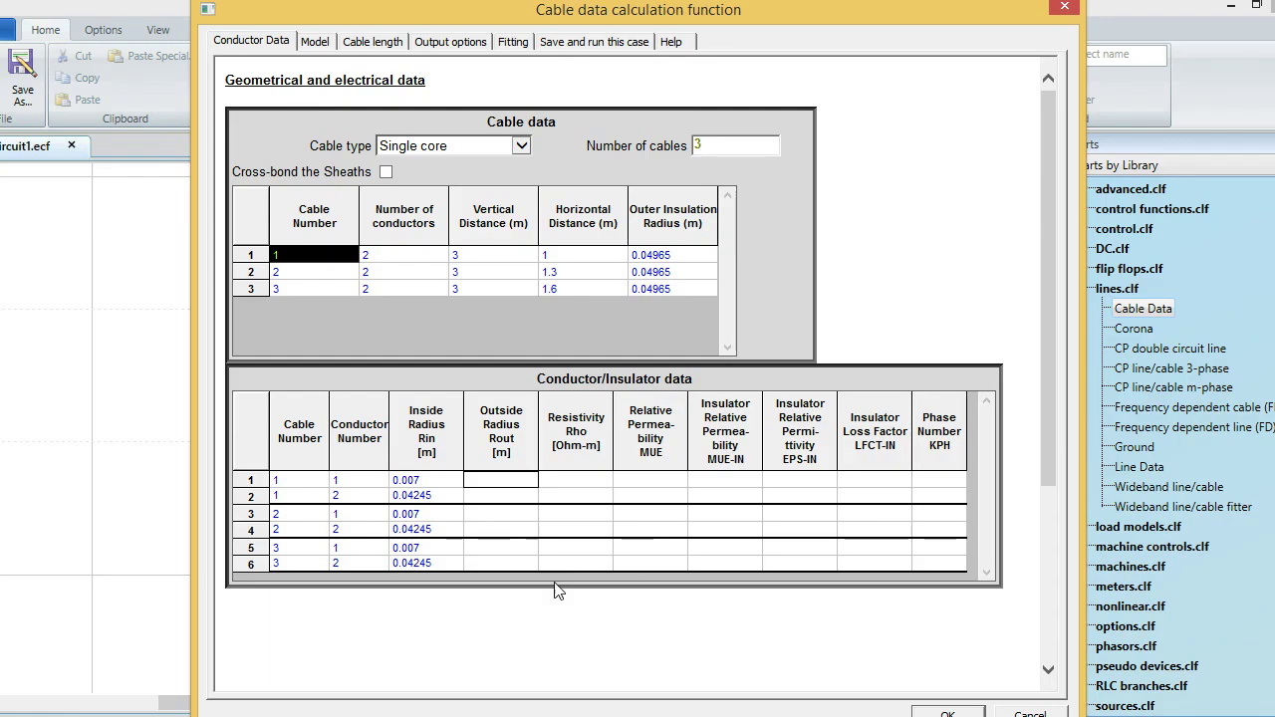
pyautogui.click(518, 479)
pyautogui.write('0.028')
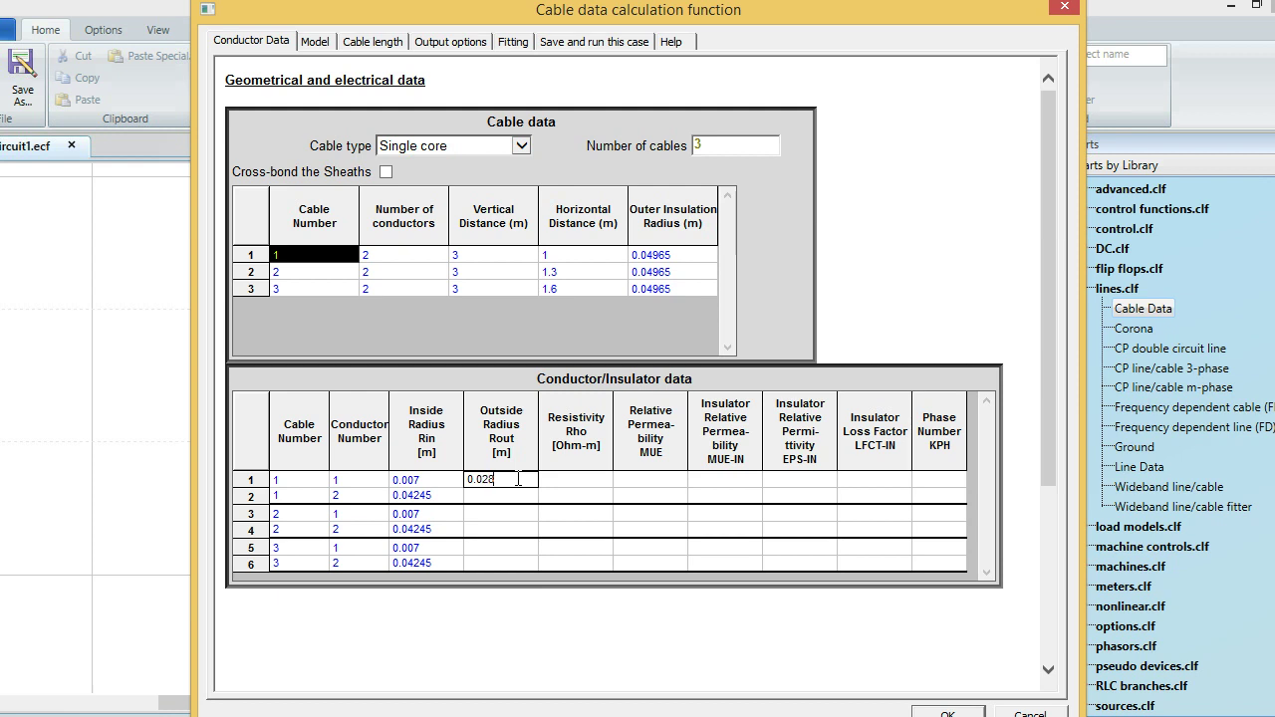
pyautogui.write('95')
# Set the outside radius of cable 1's second conductor to 0.04515 m.
pyautogui.click(514, 497)
pyautogui.click(489, 499)
pyautogui.write('0.04615')
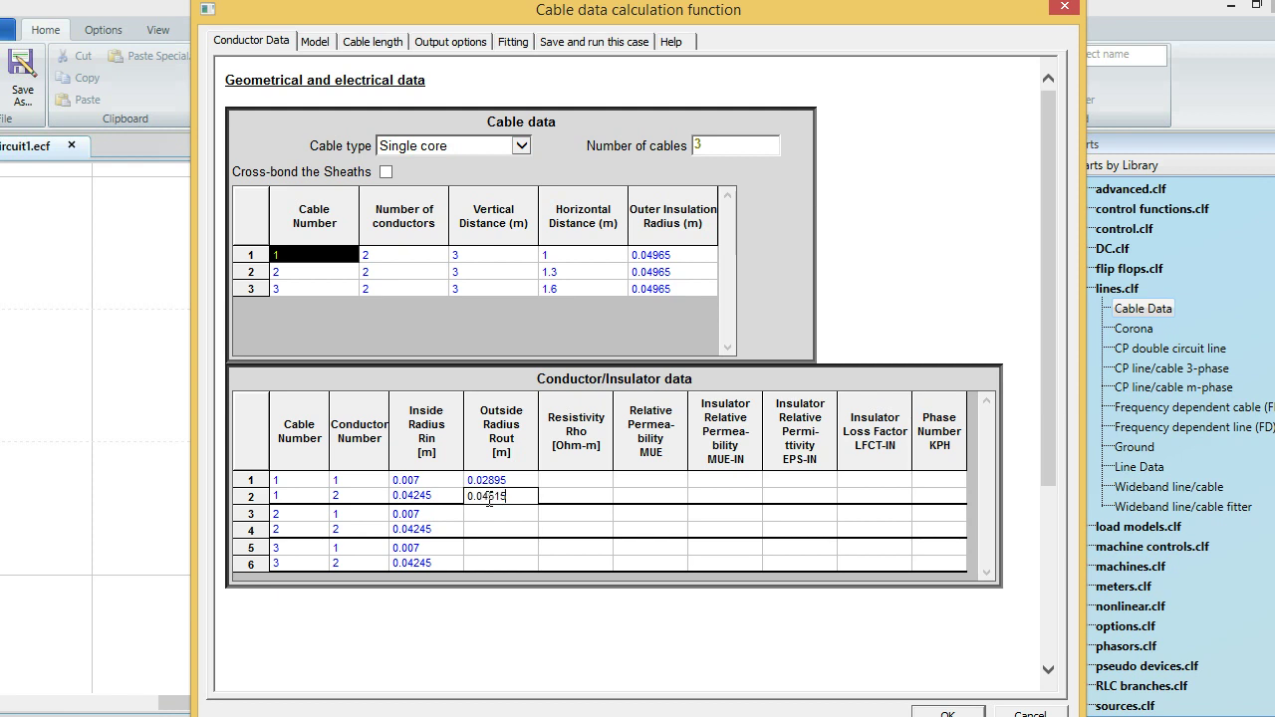
pyautogui.click(491, 516)
# Copy the 0.02895 m outside radius to the first conductor of cables 2 and 3.
pyautogui.click(485, 466)
pyautogui.click(488, 480)
pyautogui.doubleClick(491, 480)
pyautogui.hotkey('ctrl', 'c')
pyautogui.click(500, 515)
pyautogui.hotkey('ctrl', 'v')
pyautogui.click(503, 530)
pyautogui.click(504, 548)
pyautogui.hotkey('ctrl', 'v')
# Copy the 0.04515 m outside radius to the second conductor of cables 2 and 3.
pyautogui.click(483, 495)
pyautogui.doubleClick(484, 496)
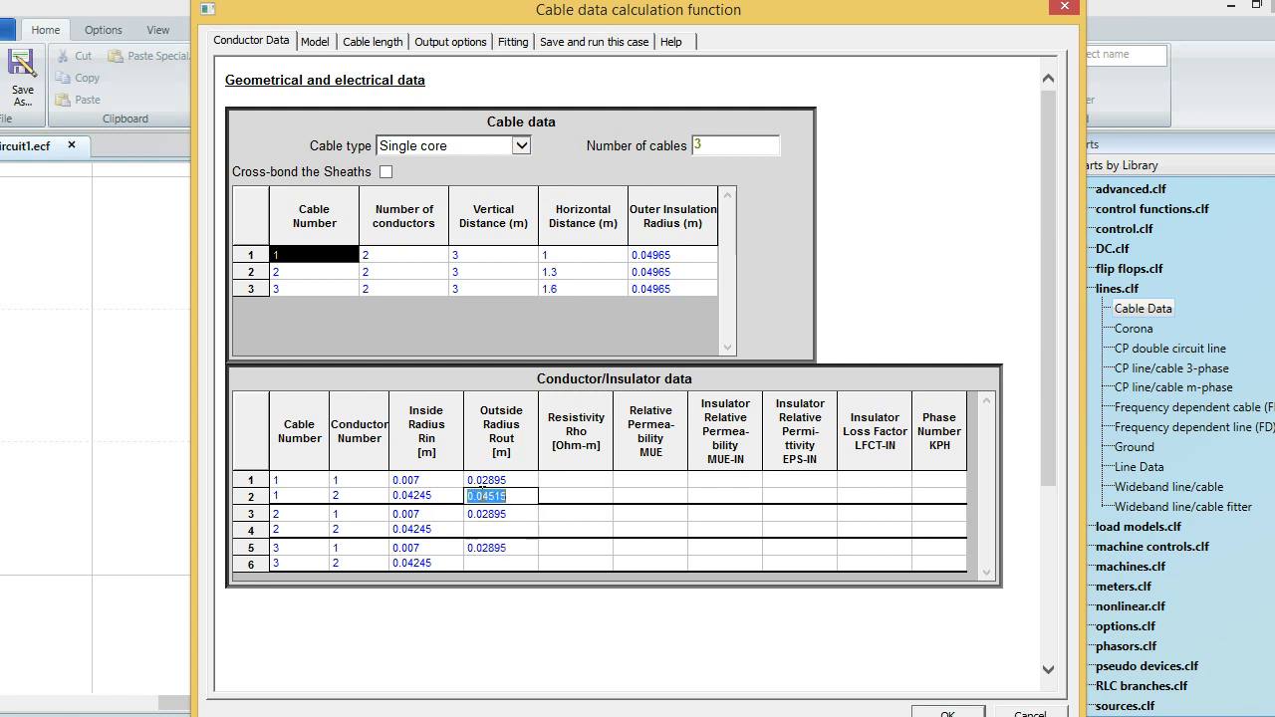
pyautogui.hotkey('ctrl', 'c')
pyautogui.click(498, 529)
pyautogui.hotkey('ctrl', 'v')
pyautogui.click(495, 564)
pyautogui.hotkey('ctrl', 'v')
# Look up the core resistivity on the PowerPoint slide and set the resistivity of cable 1's first conductor to 1.7241E-8 Ohm-m in EMTP.
pyautogui.click(590, 480)
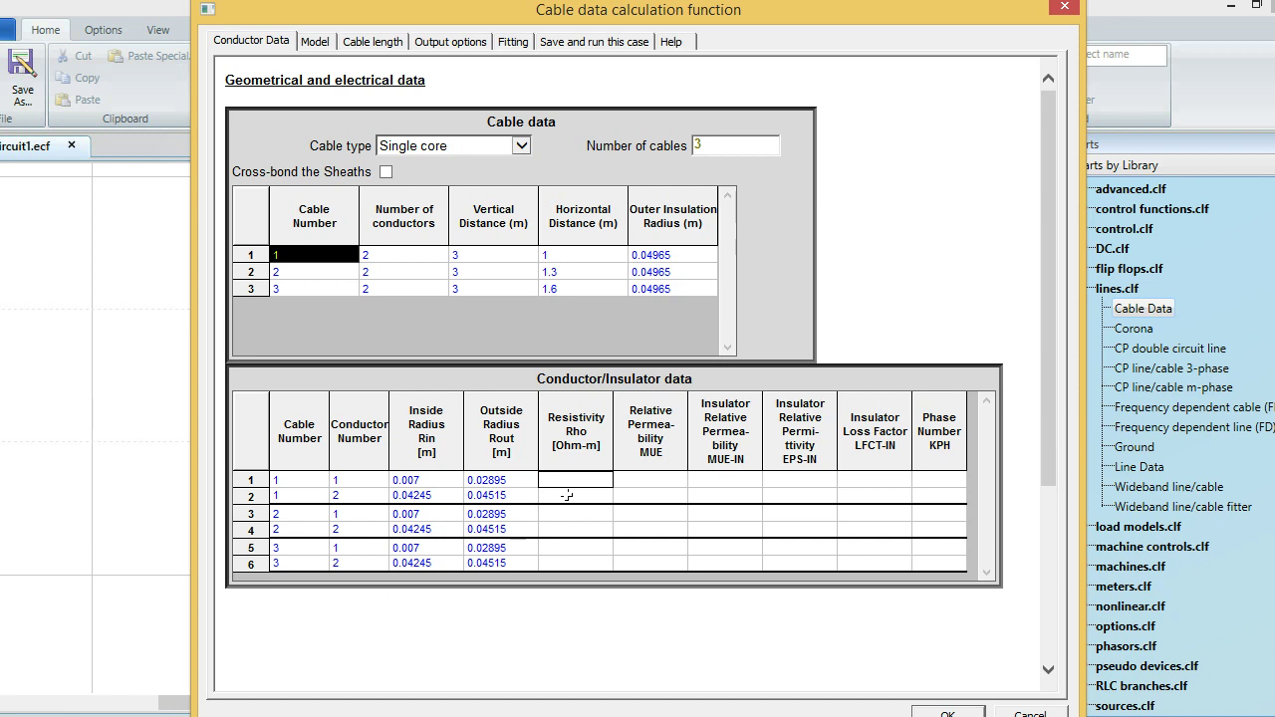
pyautogui.click(726, 713)
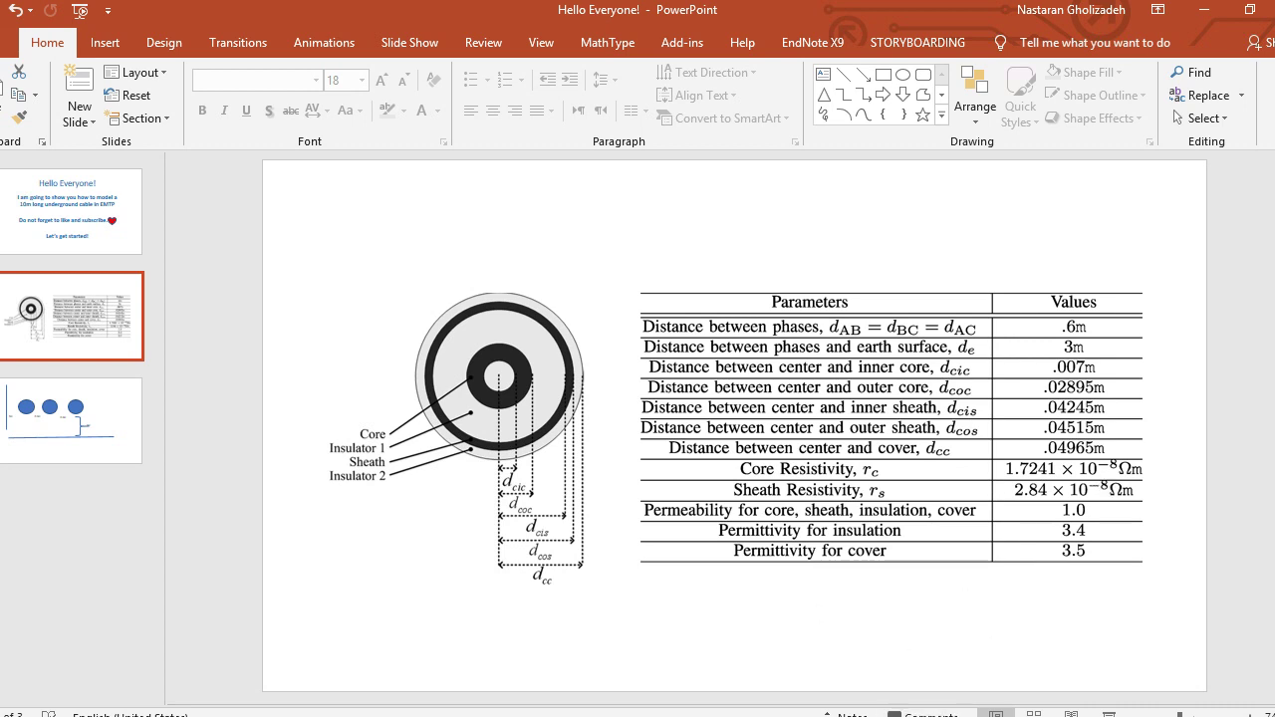
pyautogui.moveTo(927, 716)
pyautogui.click(925, 650)
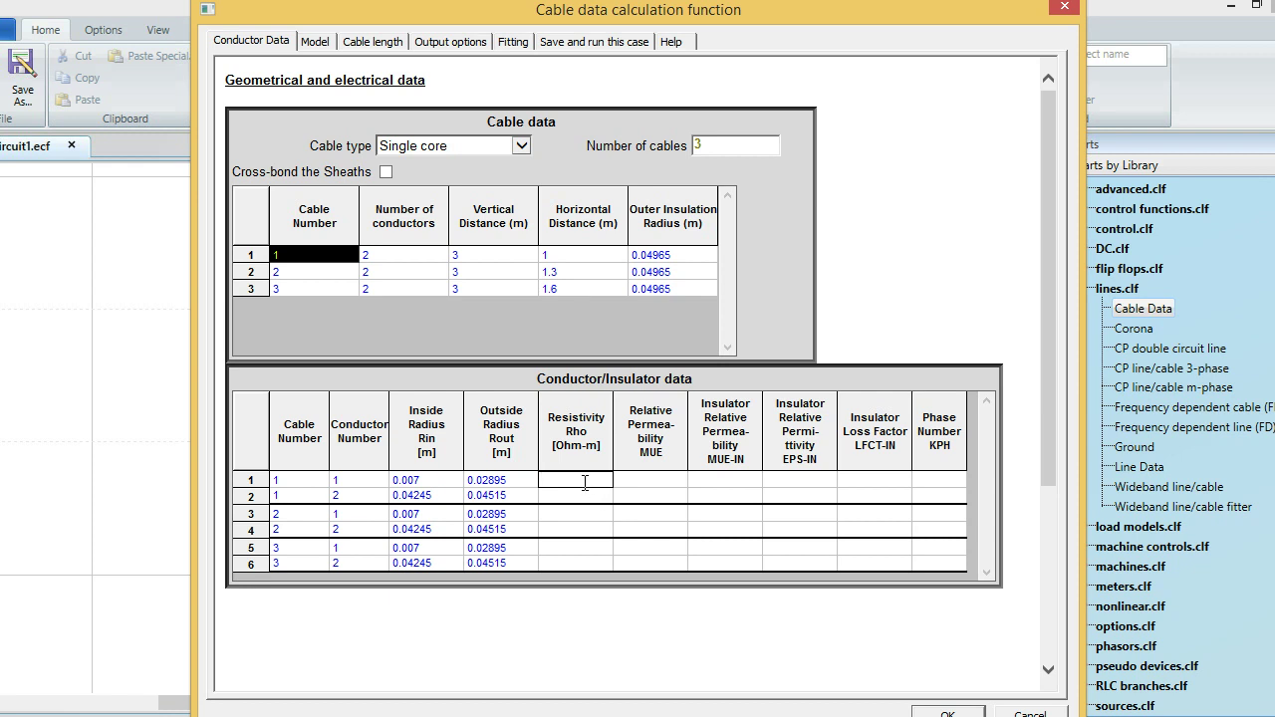
pyautogui.write('1.7241E-8')
pyautogui.press('Return')
# Look up the sheath resistivity on the PowerPoint slide and set the resistivity of cable 1's second conductor to 2.84E-8 Ohm-m in EMTP.
pyautogui.hotkey('alt', 'Tab')
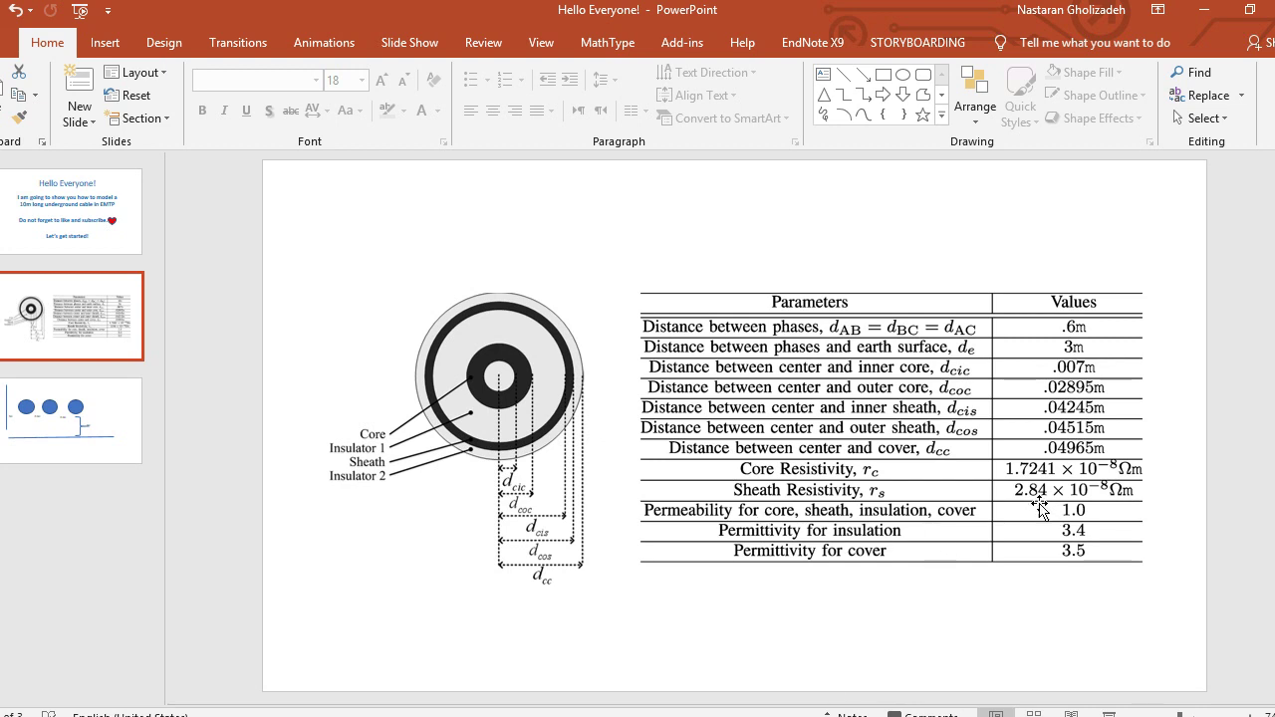
pyautogui.hotkey('alt', 'Tab')
pyautogui.click(571, 496)
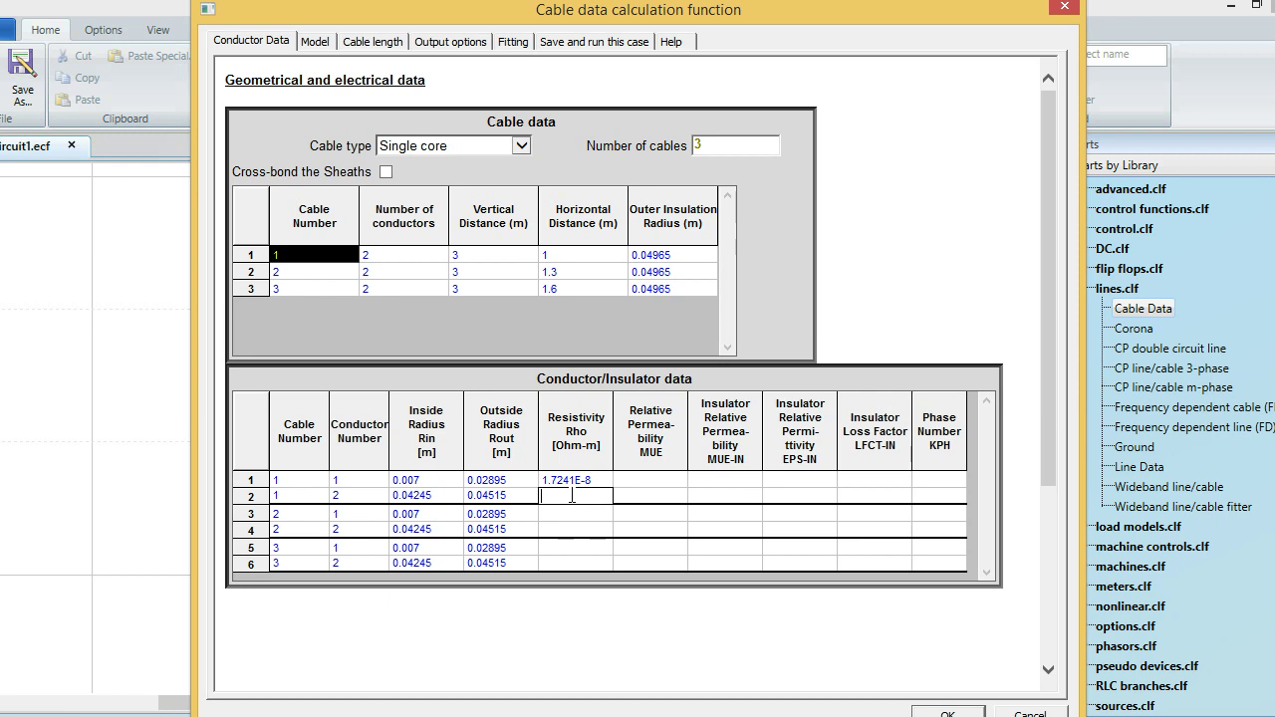
pyautogui.write('2.84E-8')
pyautogui.press('Return')
# Copy the 1.7241E-8 Ohm-m resistivity to the first conductor of cables 2 and 3.
pyautogui.doubleClick(578, 480)
pyautogui.hotkey('ctrl', 'c')
pyautogui.doubleClick(590, 514)
pyautogui.hotkey('ctrl', 'v')
pyautogui.doubleClick(585, 548)
pyautogui.hotkey('ctrl', 'v')
# Copy the 2.84E-8 Ohm-m resistivity to the second conductor of cables 2 and 3.
pyautogui.doubleClick(578, 496)
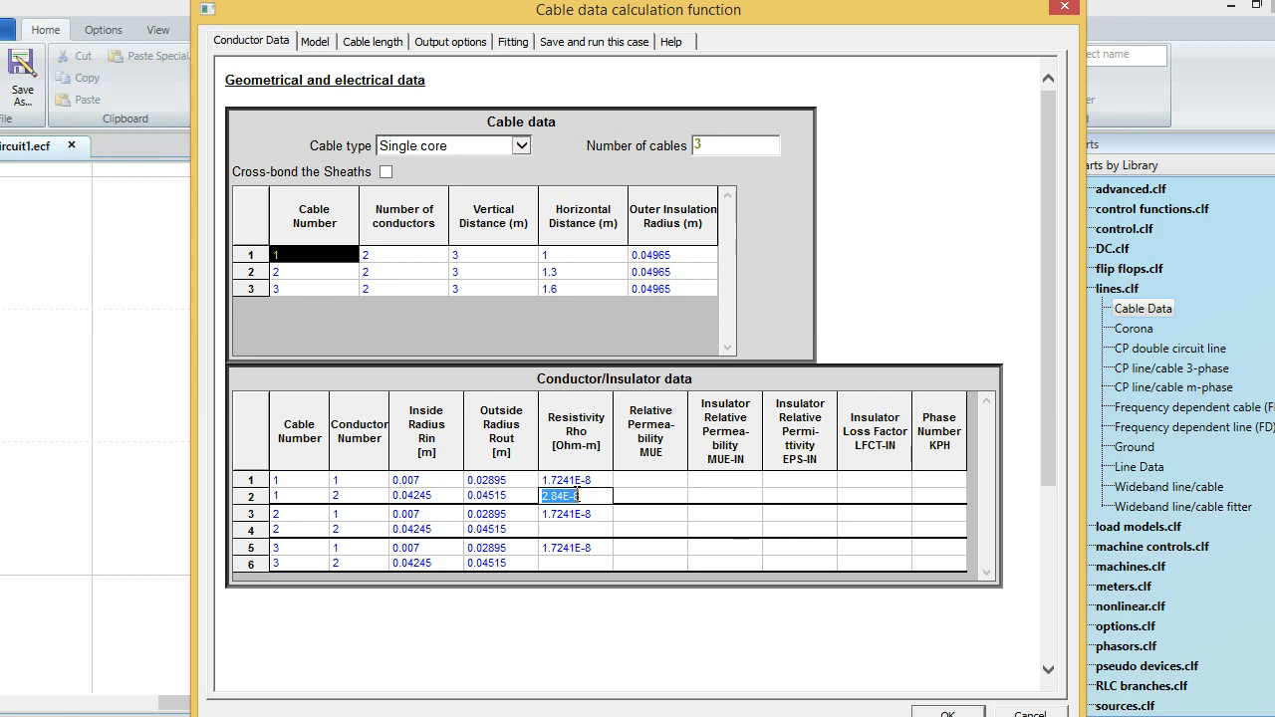
pyautogui.hotkey('ctrl', 'c')
pyautogui.doubleClick(586, 529)
pyautogui.hotkey('ctrl', 'v')
pyautogui.doubleClick(587, 563)
pyautogui.hotkey('ctrl', 'v')
# Look up the permeability on the PowerPoint slide and set the relative permeability MUE of all six conductors to 1 in EMTP.
pyautogui.click(652, 512)
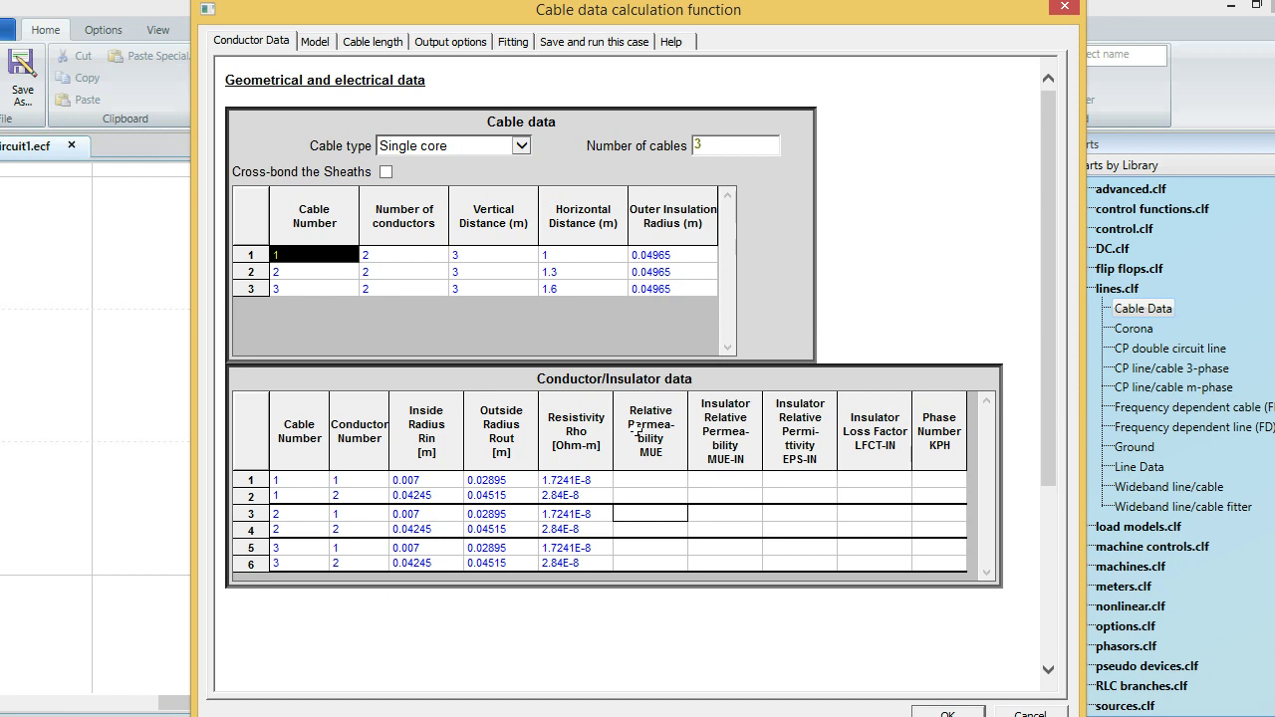
pyautogui.click(664, 482)
pyautogui.hotkey('alt', 'Tab')
pyautogui.click(643, 496)
pyautogui.write('1')
pyautogui.click(625, 514)
pyautogui.write('1')
pyautogui.click(625, 530)
pyautogui.write('1')
pyautogui.click(632, 548)
pyautogui.write('1')
pyautogui.click(634, 564)
pyautogui.write('1')
# Set the insulator relative permeability MUE-IN to 1 for both conductors of all three cables.
pyautogui.click(724, 480)
pyautogui.click(726, 496)
pyautogui.click(711, 516)
pyautogui.write('1')
pyautogui.click(699, 531)
pyautogui.write('1')
pyautogui.click(715, 548)
pyautogui.click(716, 563)
pyautogui.write('1')
# Look up the permittivities in PowerPoint and set cable 1's insulator relative permittivity in EMTP to 3.4 for the first conductor and 3.5 for the second.
pyautogui.click(845, 444)
pyautogui.click(789, 448)
pyautogui.hotkey('alt', 'Tab')
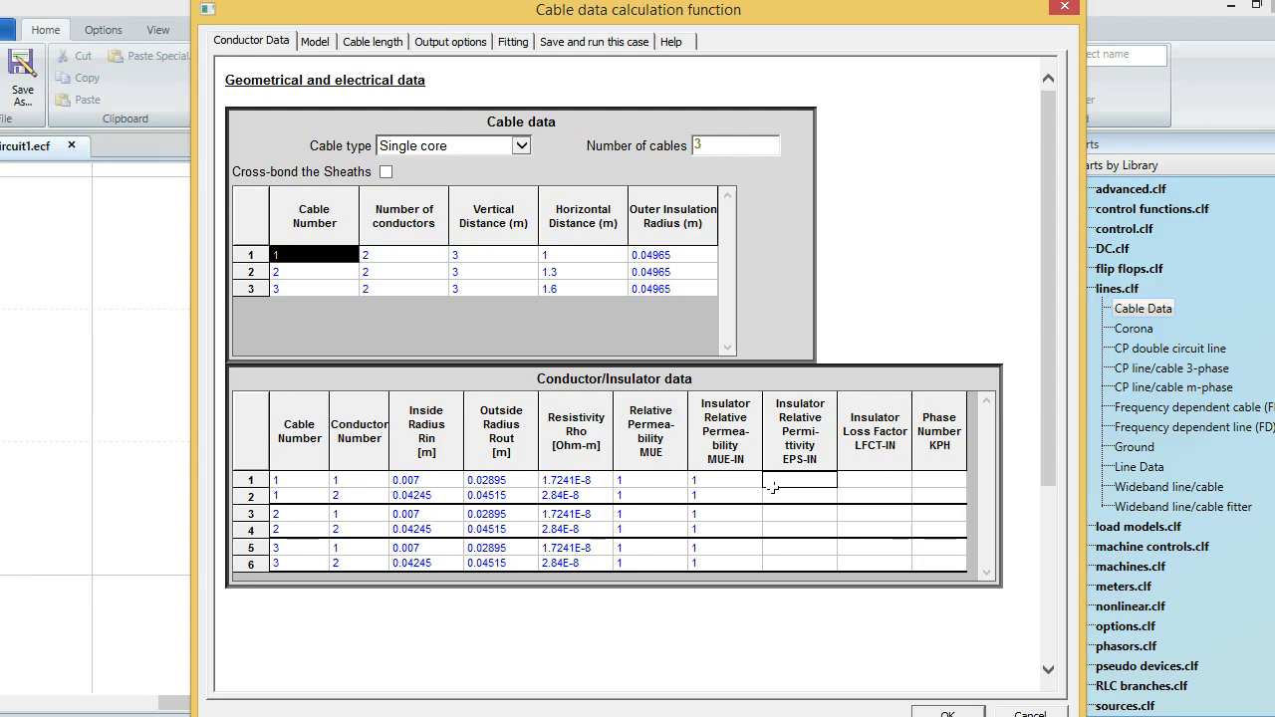
pyautogui.click(808, 482)
pyautogui.write('3.4')
pyautogui.click(802, 493)
pyautogui.write('3.5')
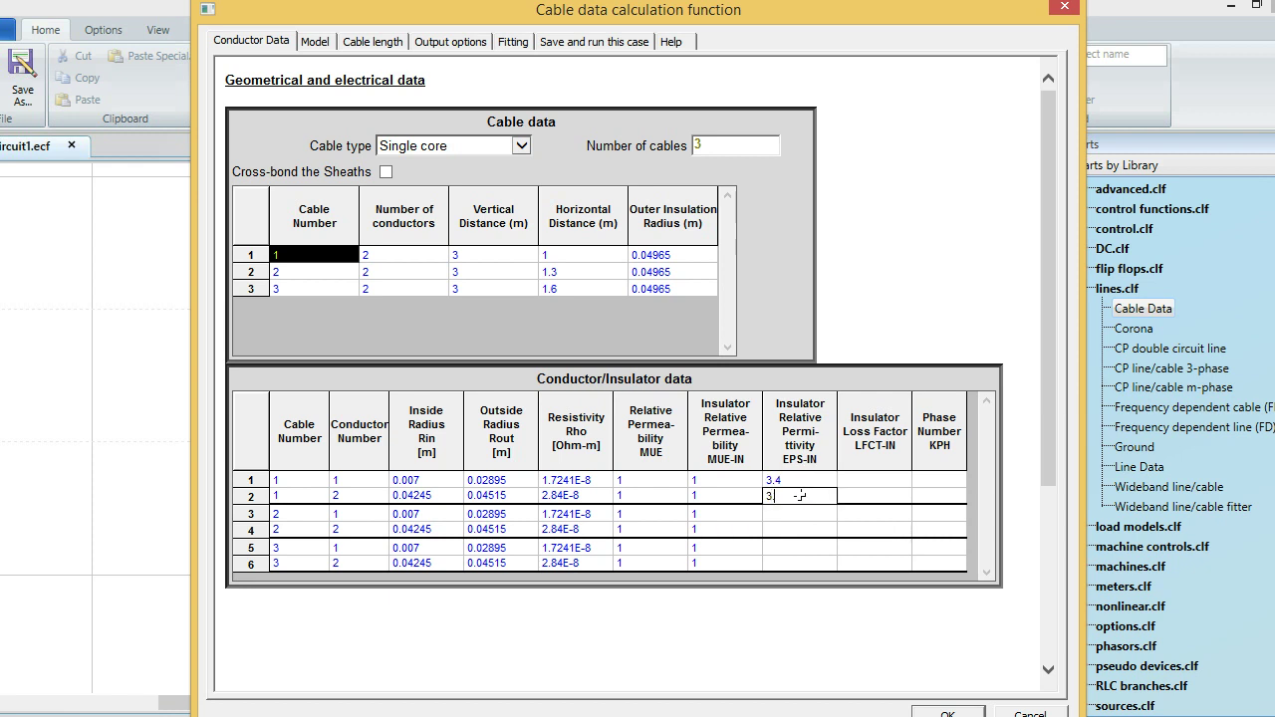
# Set the insulator relative permittivity of cables 2 and 3 to 3.4 for the first conductor and 3.5 for the second.
pyautogui.click(801, 510)
pyautogui.write('3.4')
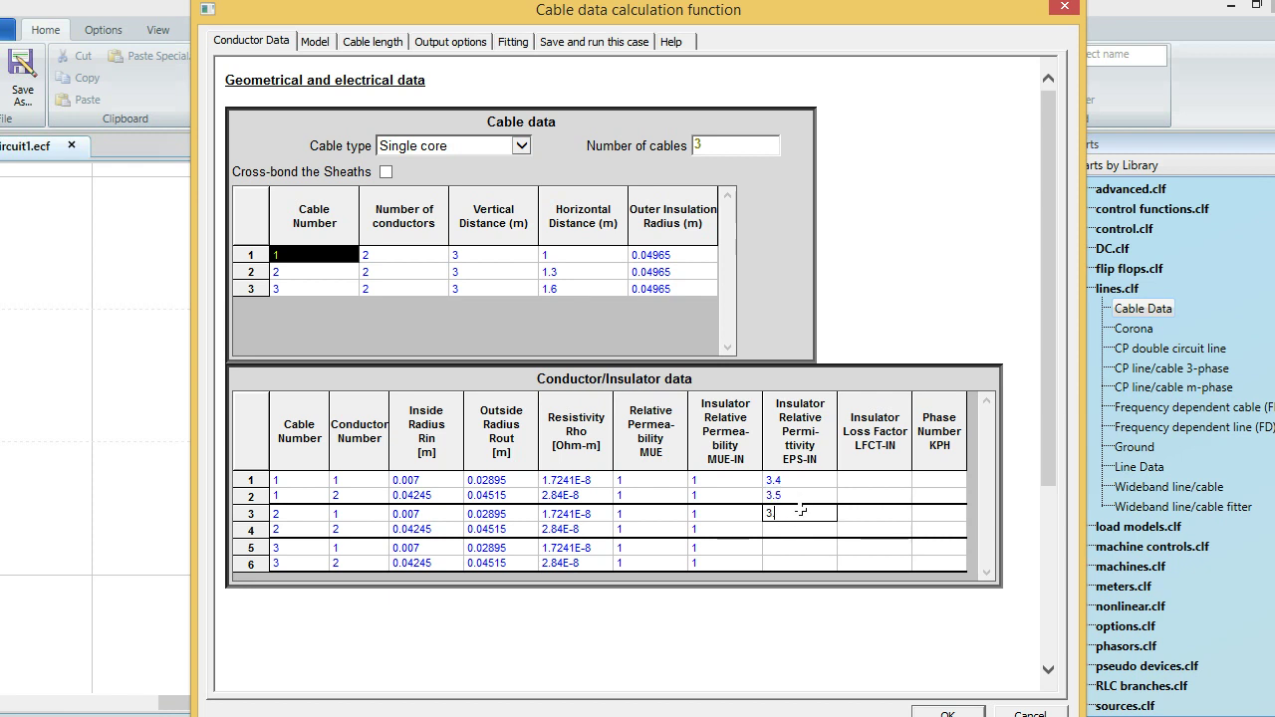
pyautogui.click(781, 554)
pyautogui.write('6')
pyautogui.press('BackSpace')
pyautogui.write('3.4')
pyautogui.click(782, 530)
pyautogui.write('3.5')
pyautogui.click(783, 565)
pyautogui.write('3.5')
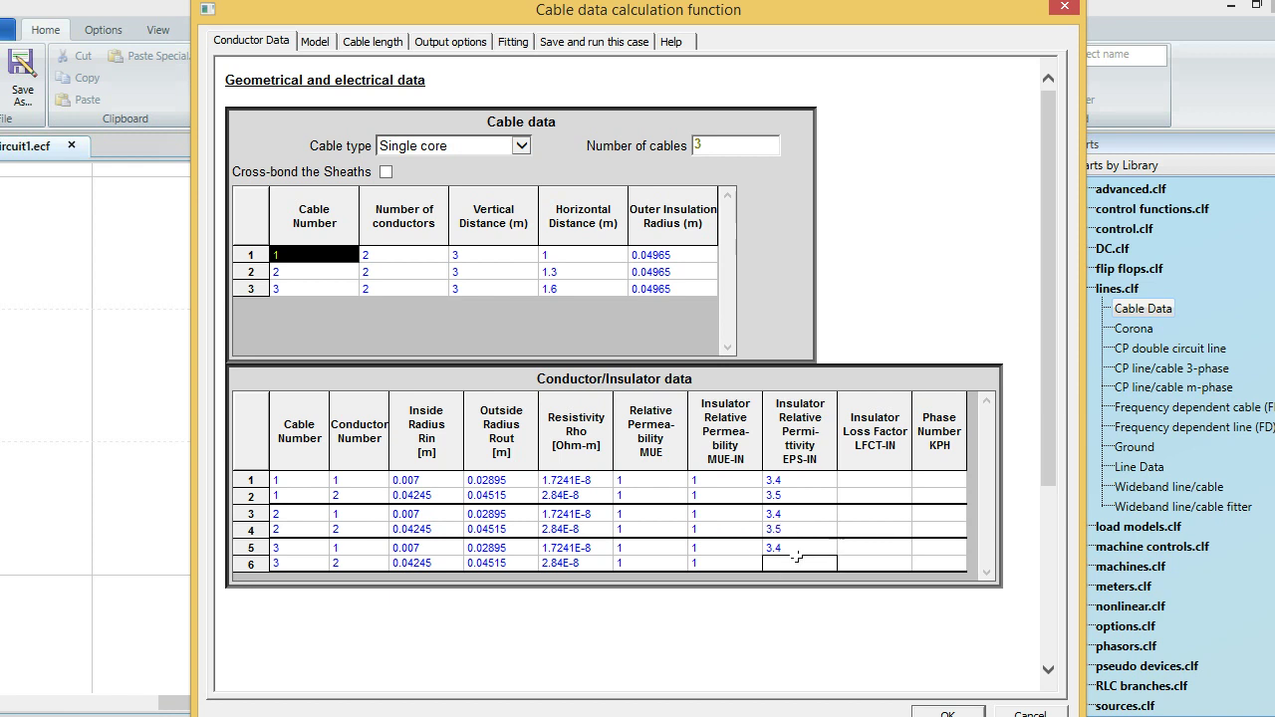
# Set the insulator loss factor LFCT-IN of both conductors of cable 1 to 0.001.
pyautogui.click(852, 496)
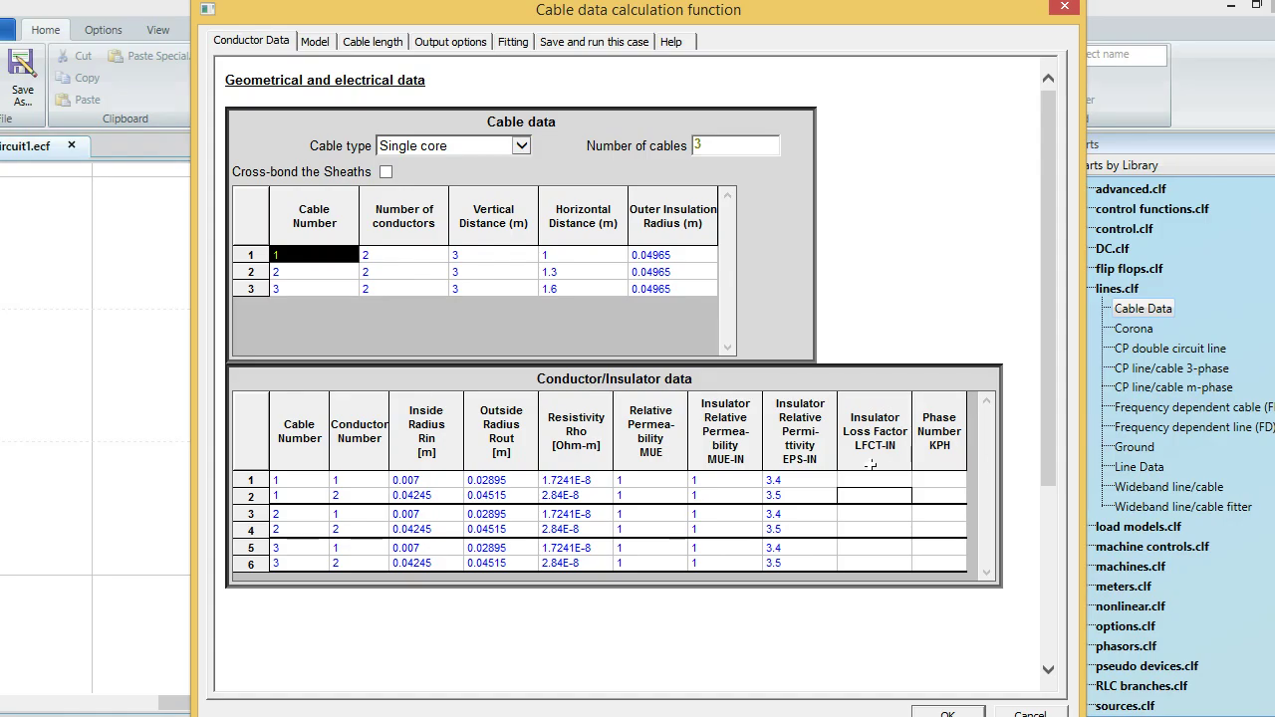
pyautogui.click(866, 482)
pyautogui.write('0.001')
pyautogui.click(855, 495)
pyautogui.write('0.00')
pyautogui.click(866, 495)
pyautogui.write('1')
# Copy the 0.001 insulator loss factor to both conductors of cables 2 and 3.
pyautogui.doubleClick(866, 496)
pyautogui.hotkey('ctrl', 'c')
pyautogui.click(897, 513)
pyautogui.hotkey('ctrl', 'v')
pyautogui.click(879, 531)
pyautogui.hotkey('ctrl', 'v')
pyautogui.click(877, 548)
pyautogui.hotkey('ctrl', 'v')
pyautogui.click(875, 564)
pyautogui.hotkey('ctrl', 'v')
pyautogui.click(883, 532)
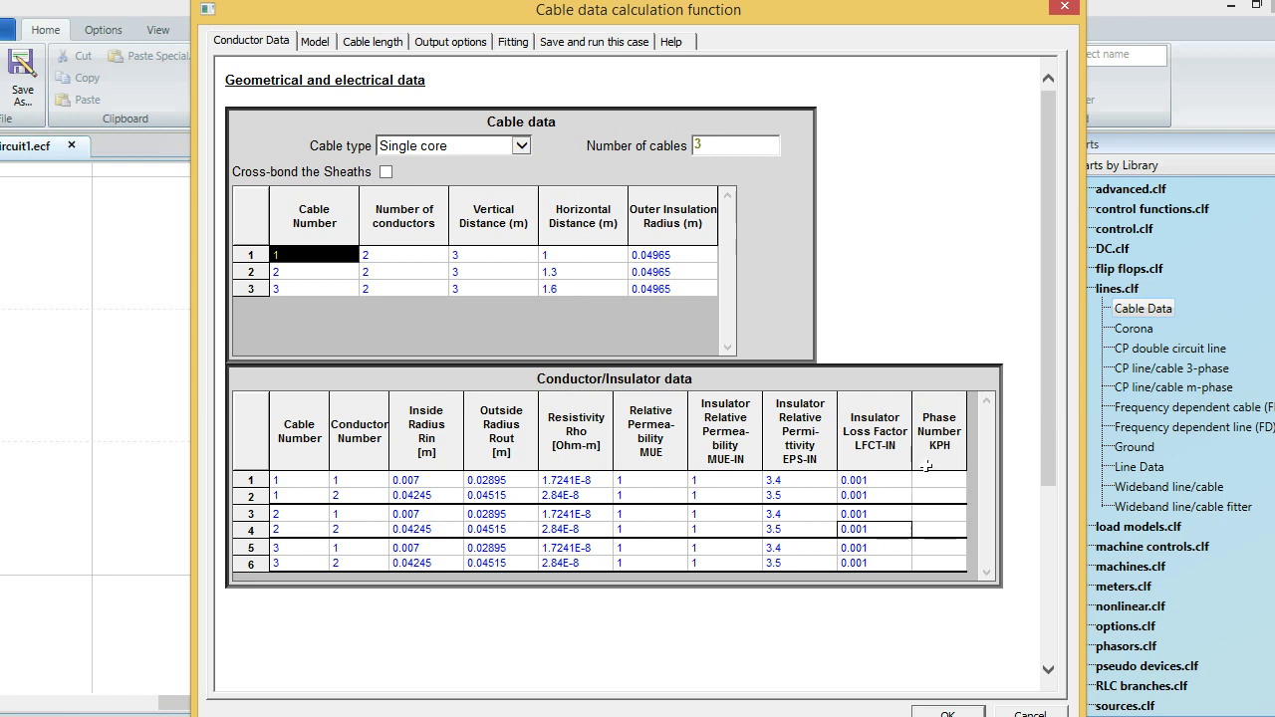
# Enter phase numbers 1, 2 and 3 for the first three rows of the conductor table.
pyautogui.click(934, 478)
pyautogui.write('1')
pyautogui.click(930, 496)
pyautogui.write('2')
pyautogui.click(927, 512)
pyautogui.write('3')
pyautogui.click(928, 529)
# Set the phase number to 1 for cable 1's second conductor, 2 for both conductors of cable 2 and 3 for both conductors of cable 3.
pyautogui.click(922, 497)
pyautogui.write('1')
pyautogui.click(928, 516)
pyautogui.doubleClick(929, 518)
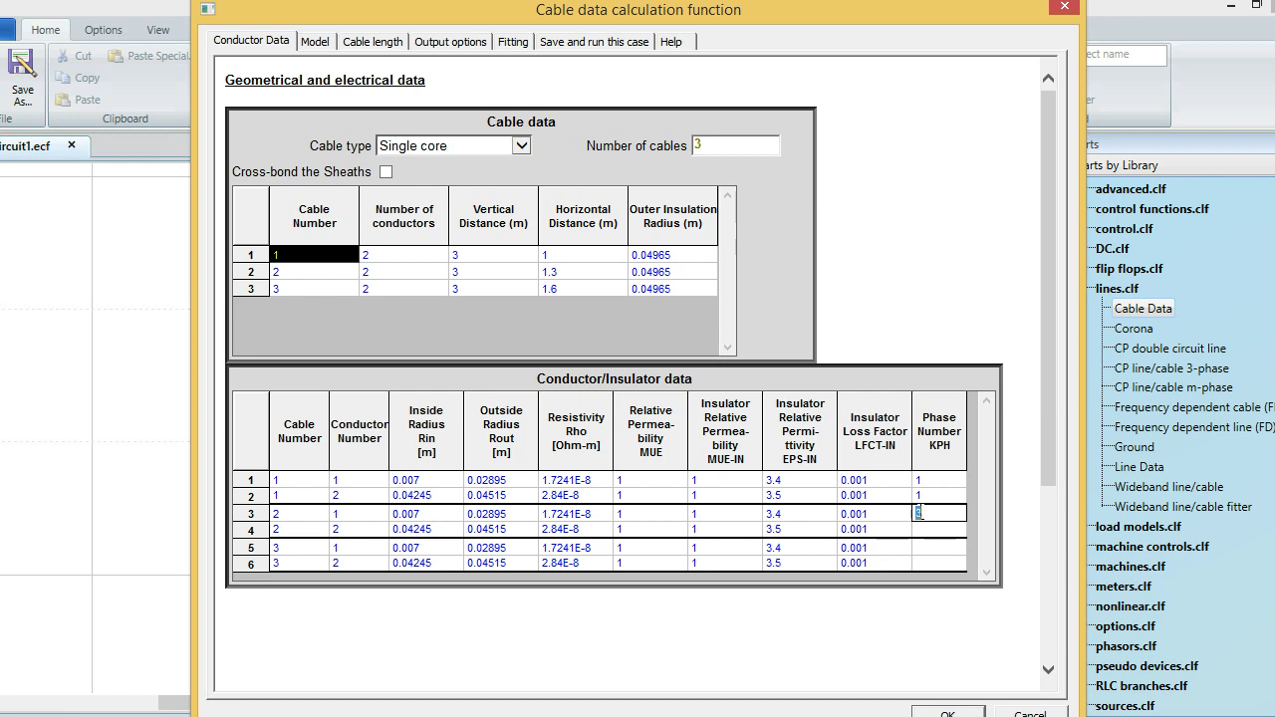
pyautogui.write('2')
pyautogui.click(923, 529)
pyautogui.click(923, 546)
pyautogui.write('3')
pyautogui.click(919, 564)
pyautogui.write('3')
# Try phase number 0 for cable 1's second conductor, and restore it to 1.
pyautogui.click(938, 512)
pyautogui.click(921, 496)
pyautogui.write('0')
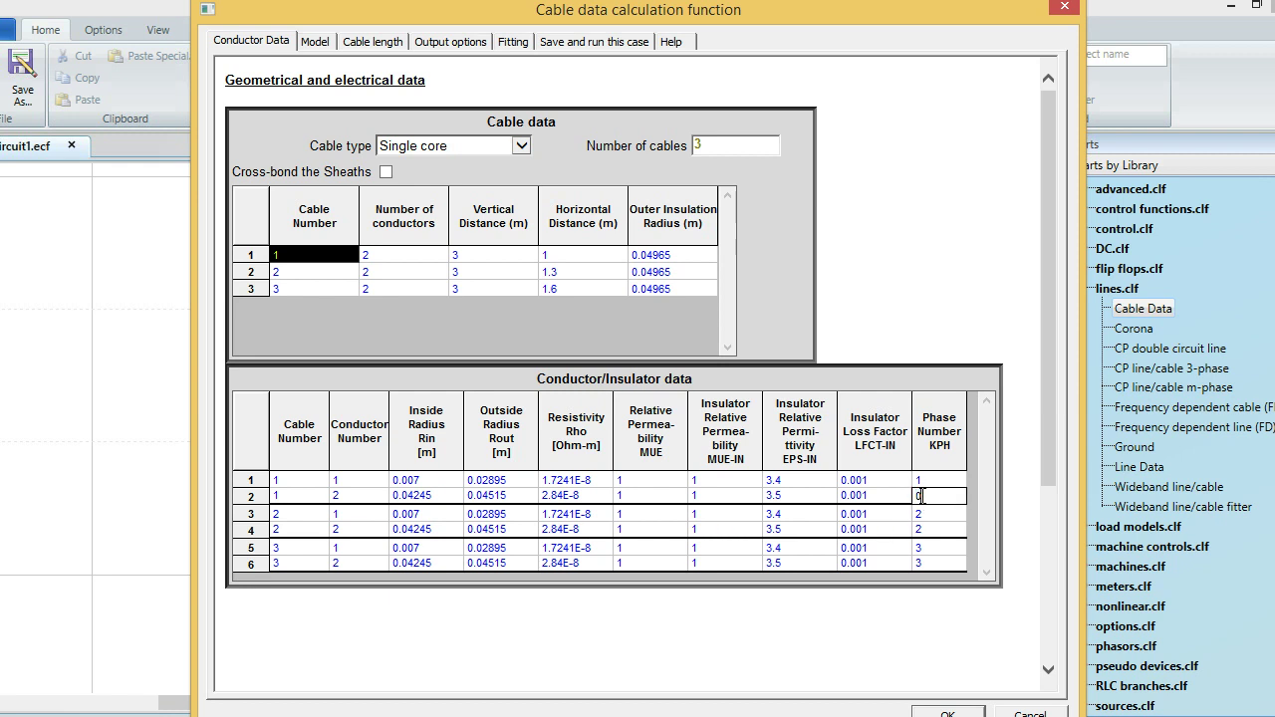
pyautogui.click(874, 516)
pyautogui.doubleClick(932, 496)
pyautogui.write('1')
pyautogui.click(959, 657)
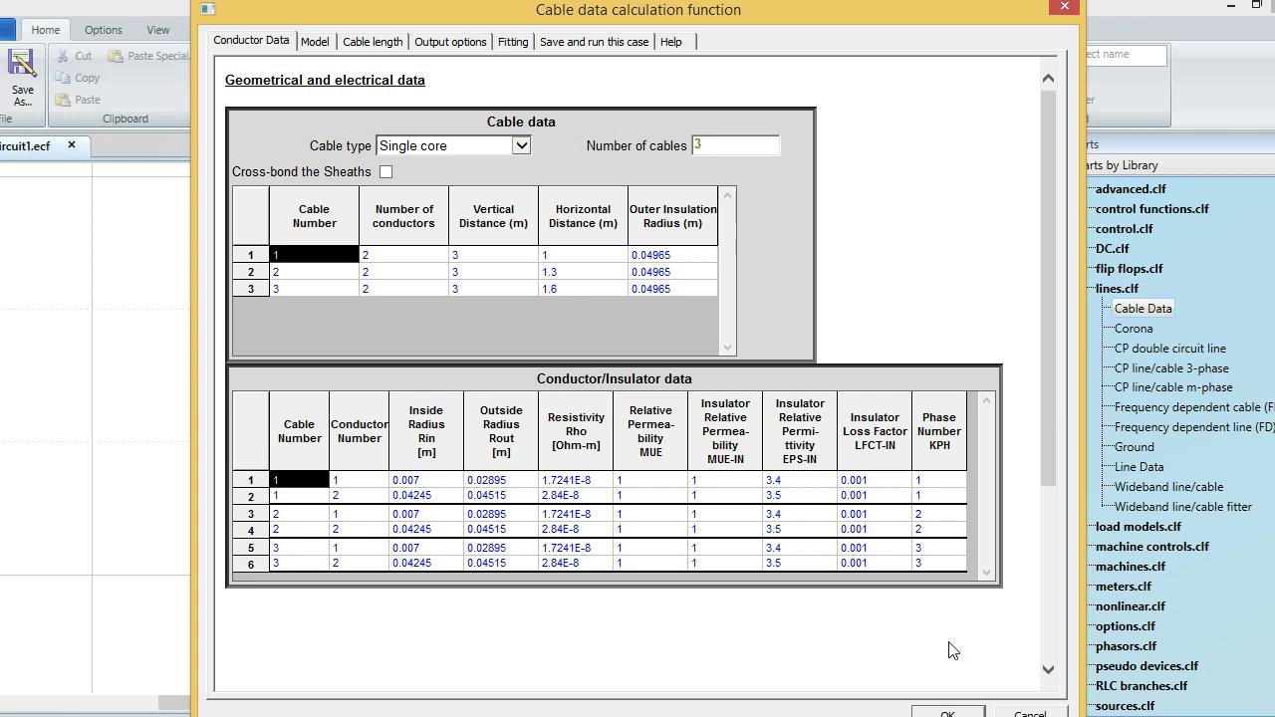
pyautogui.click(921, 513)
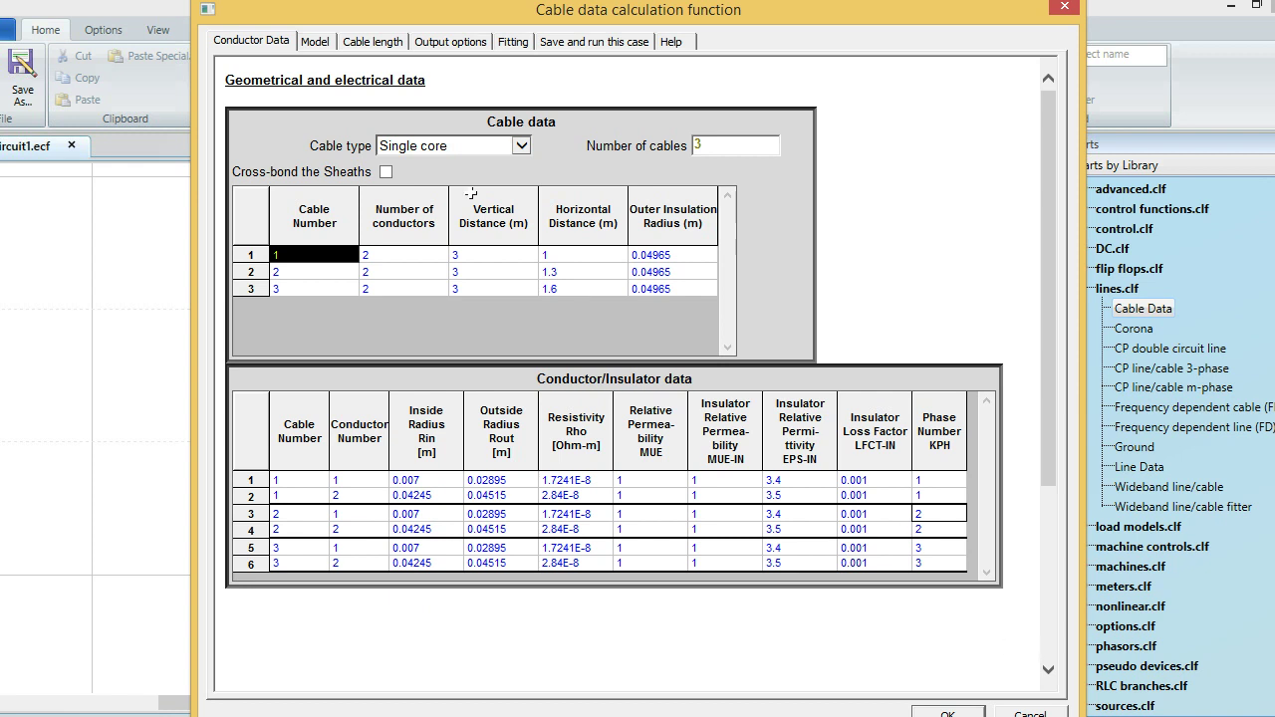
# Try the CP cable model, and return to the FD model with the FDQ matrix type.
pyautogui.click(316, 42)
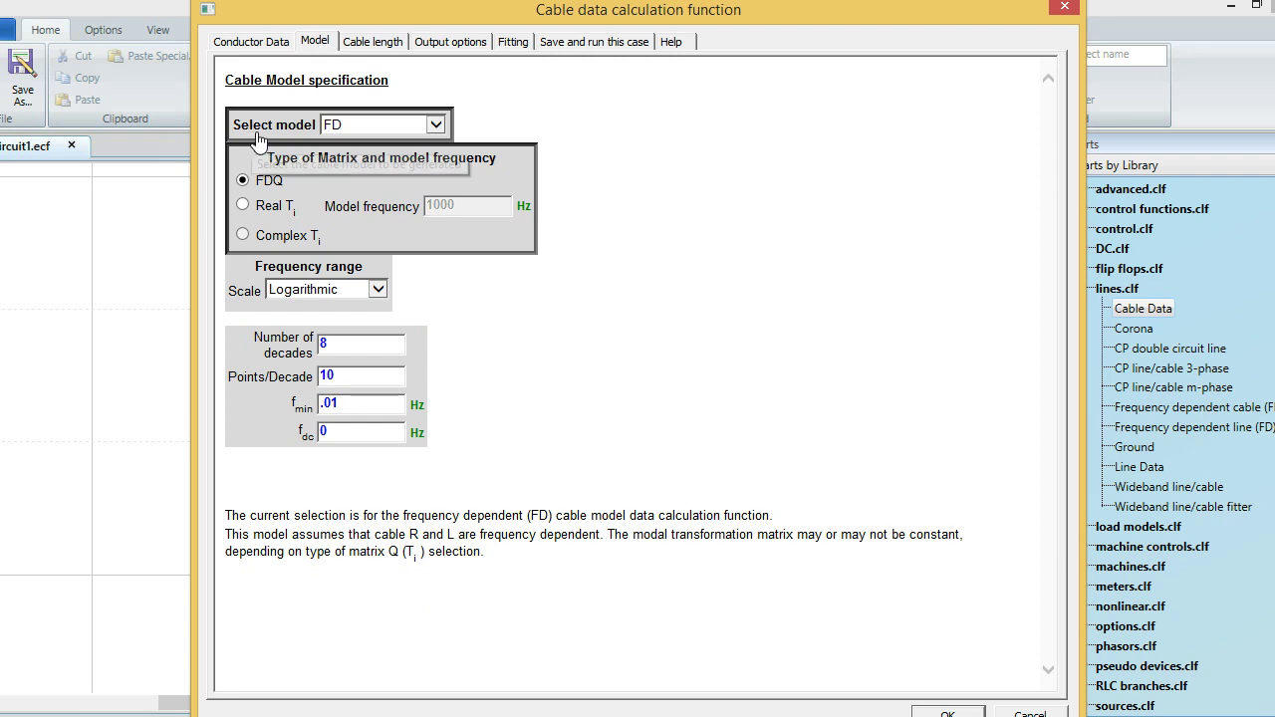
pyautogui.click(387, 124)
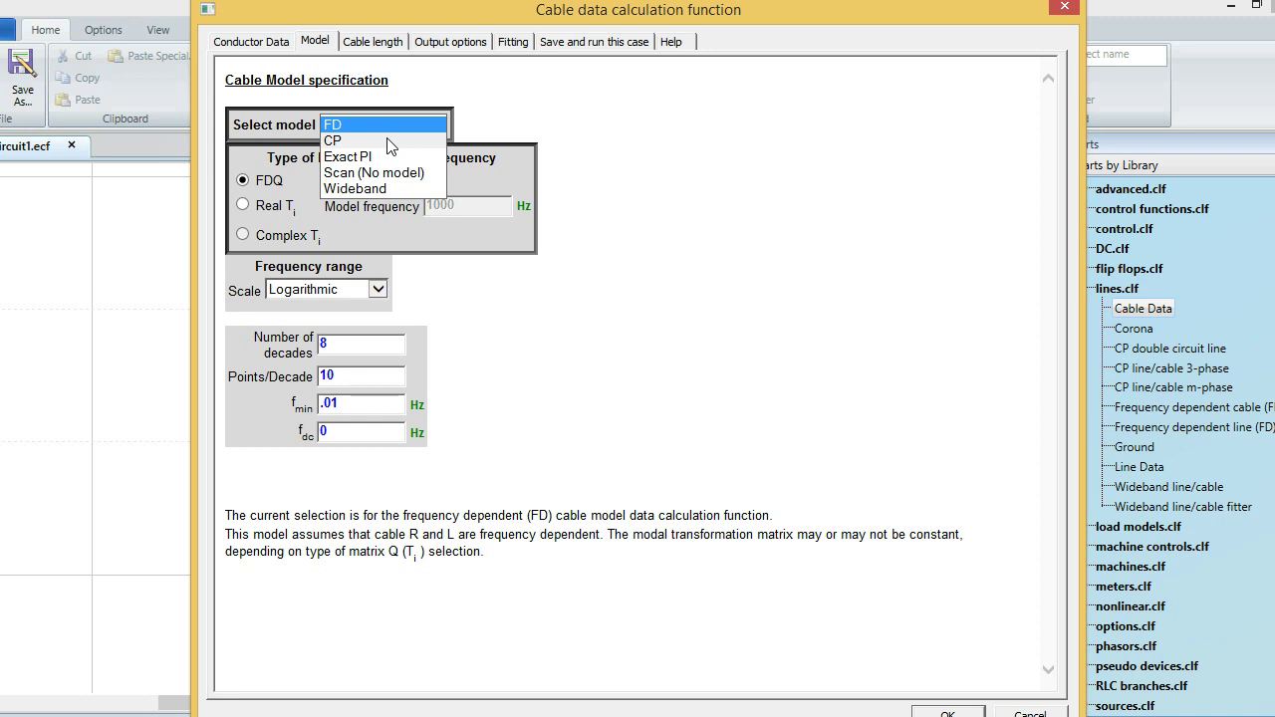
pyautogui.click(387, 139)
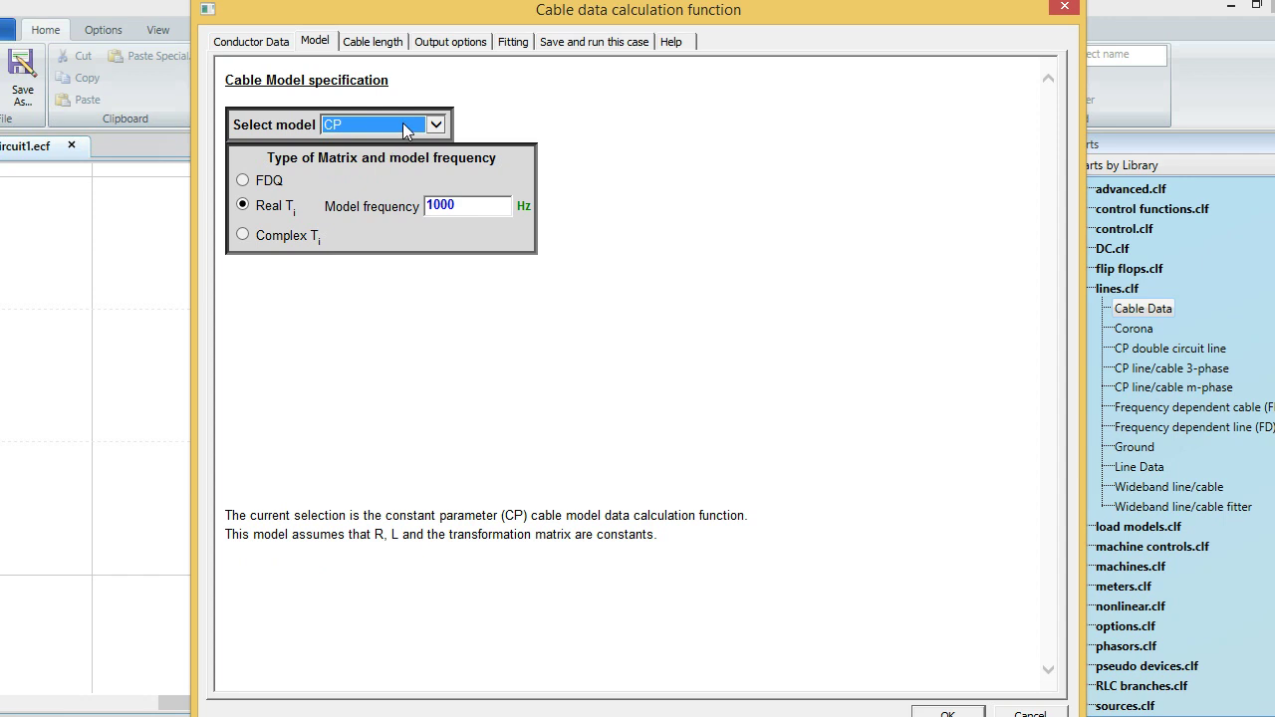
pyautogui.click(402, 127)
pyautogui.click(393, 110)
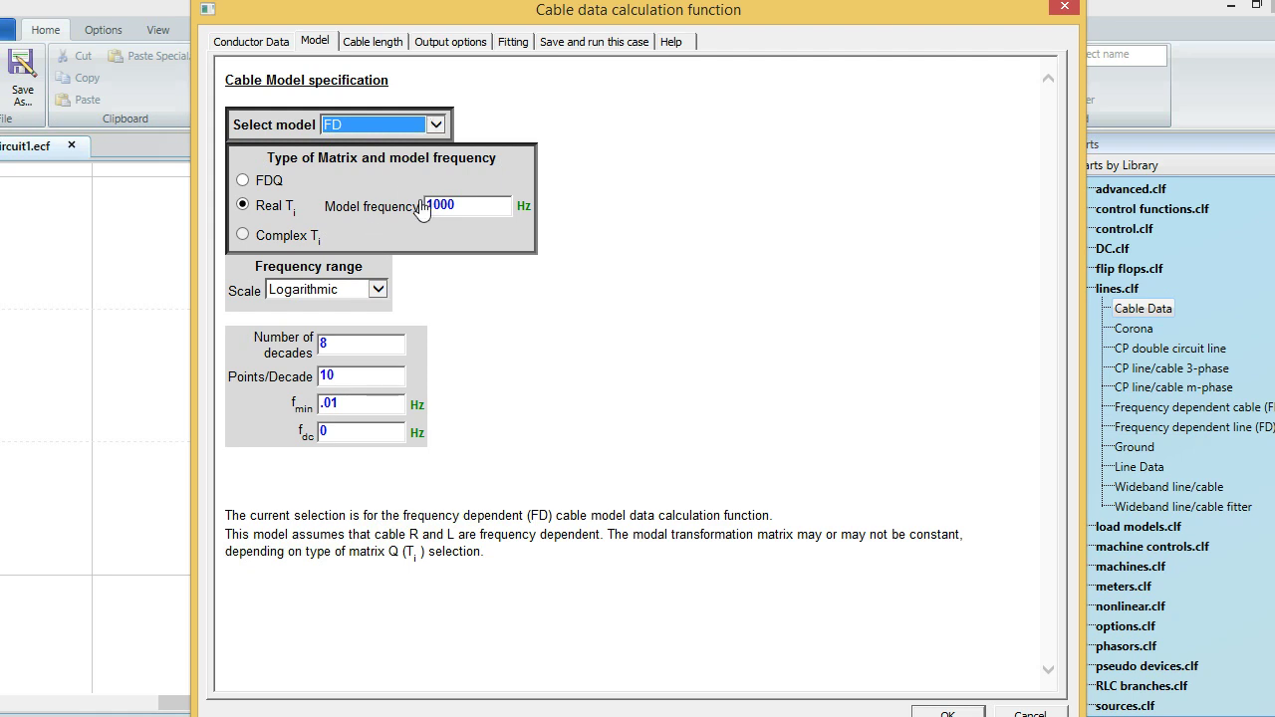
pyautogui.click(363, 239)
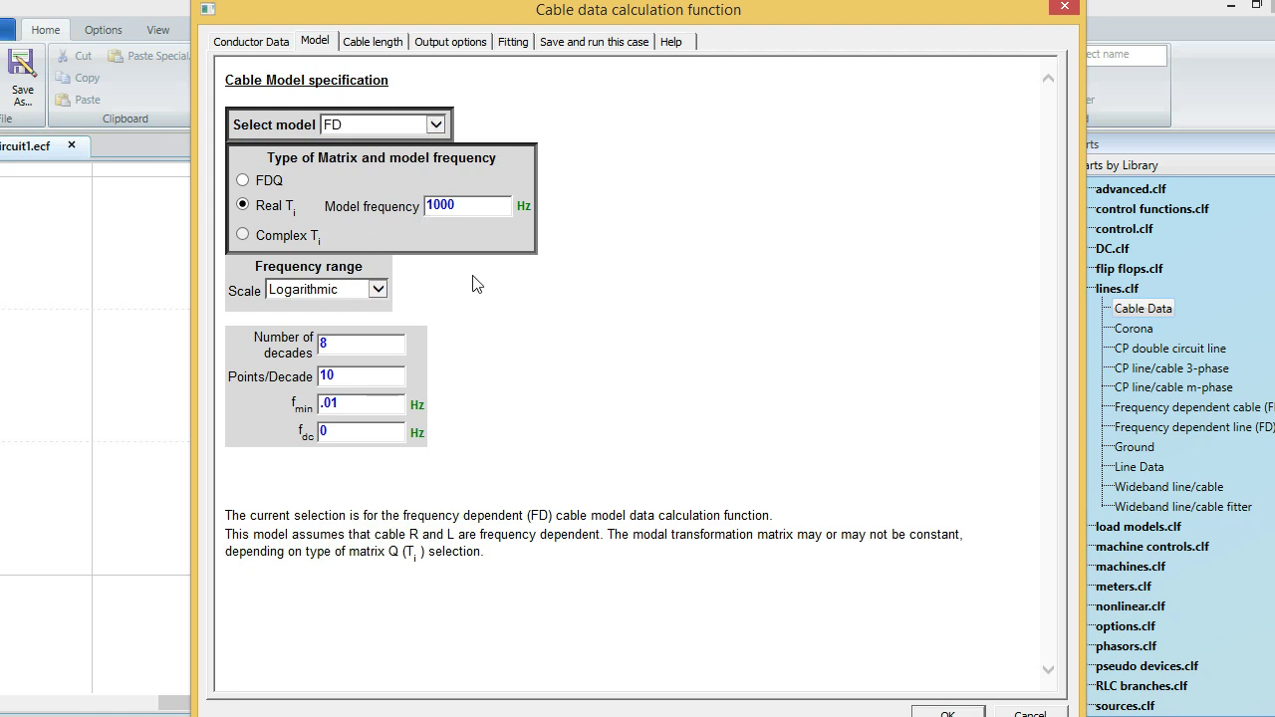
pyautogui.click(242, 180)
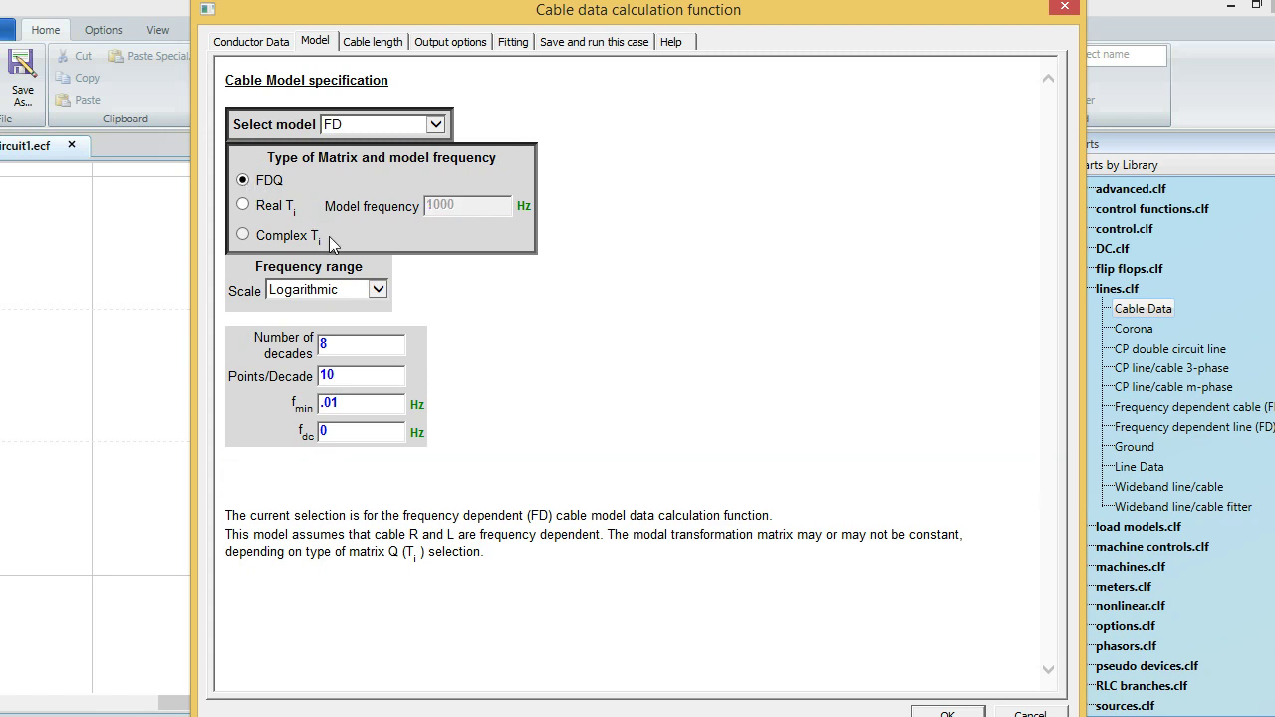
pyautogui.moveTo(284, 237)
pyautogui.click(349, 436)
pyautogui.click(349, 404)
pyautogui.click(373, 375)
# Change the cable length to suit the 10 m underground cable in the cable length and earth resistivity settings.
pyautogui.click(370, 43)
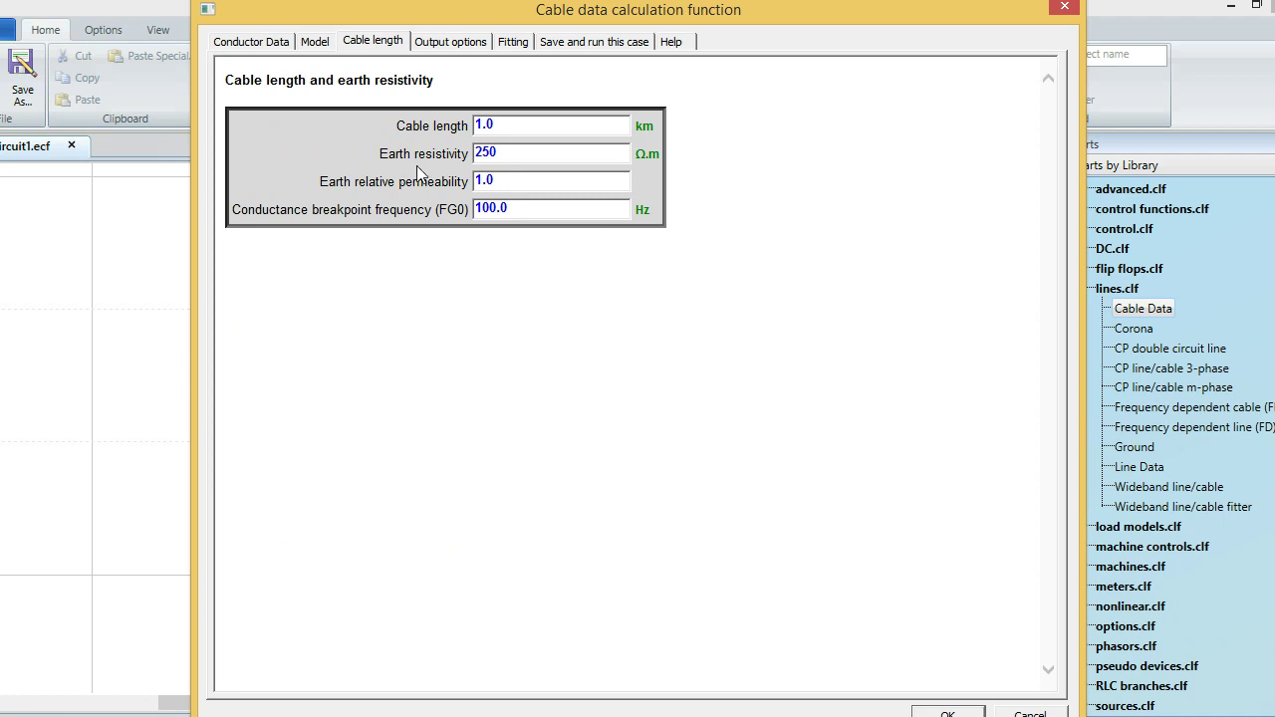
pyautogui.doubleClick(501, 126)
pyautogui.write('0')
pyautogui.click(536, 151)
pyautogui.click(518, 216)
# Set the extra printout information level in the special output options to 3, and check the fitting options.
pyautogui.click(469, 45)
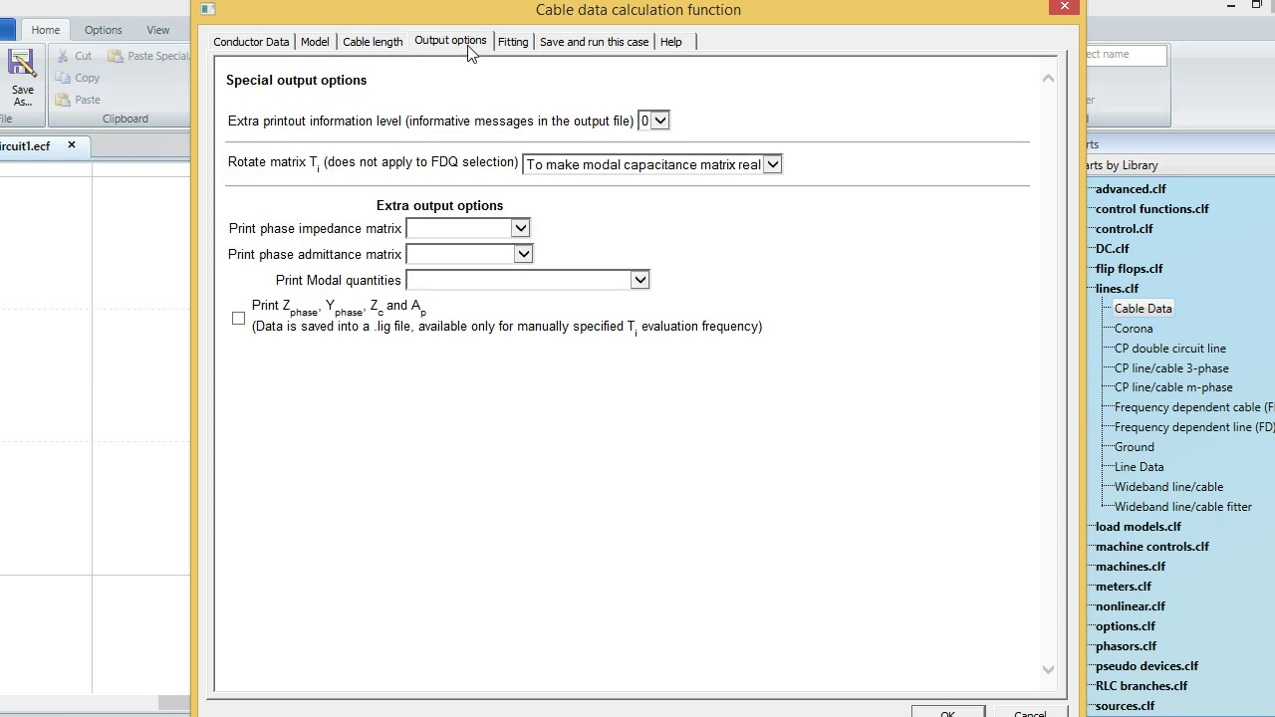
pyautogui.click(660, 122)
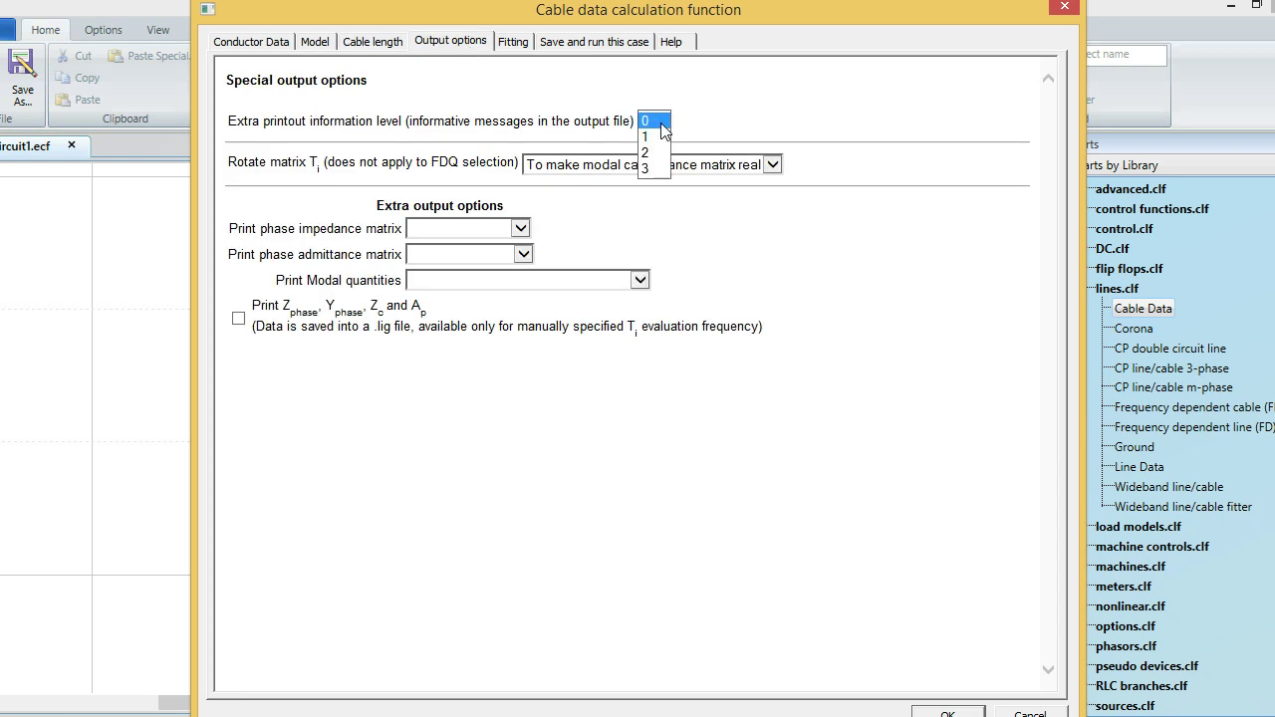
pyautogui.click(661, 168)
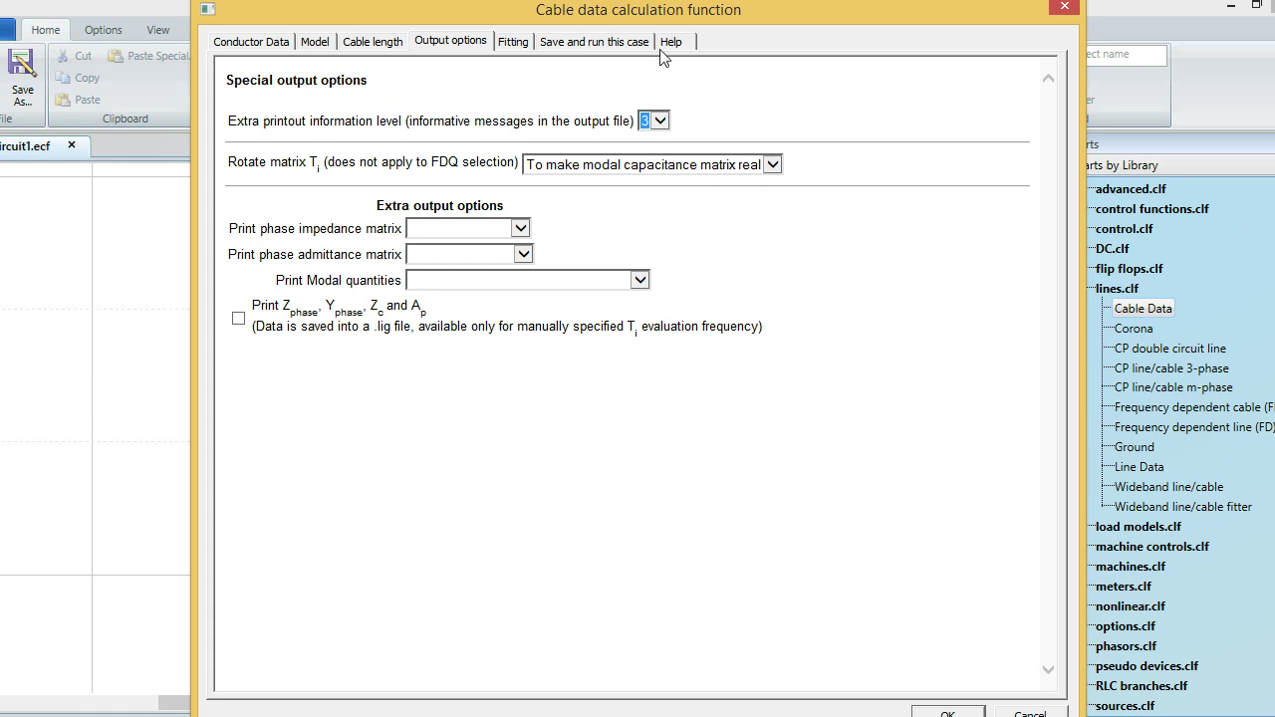
pyautogui.click(513, 42)
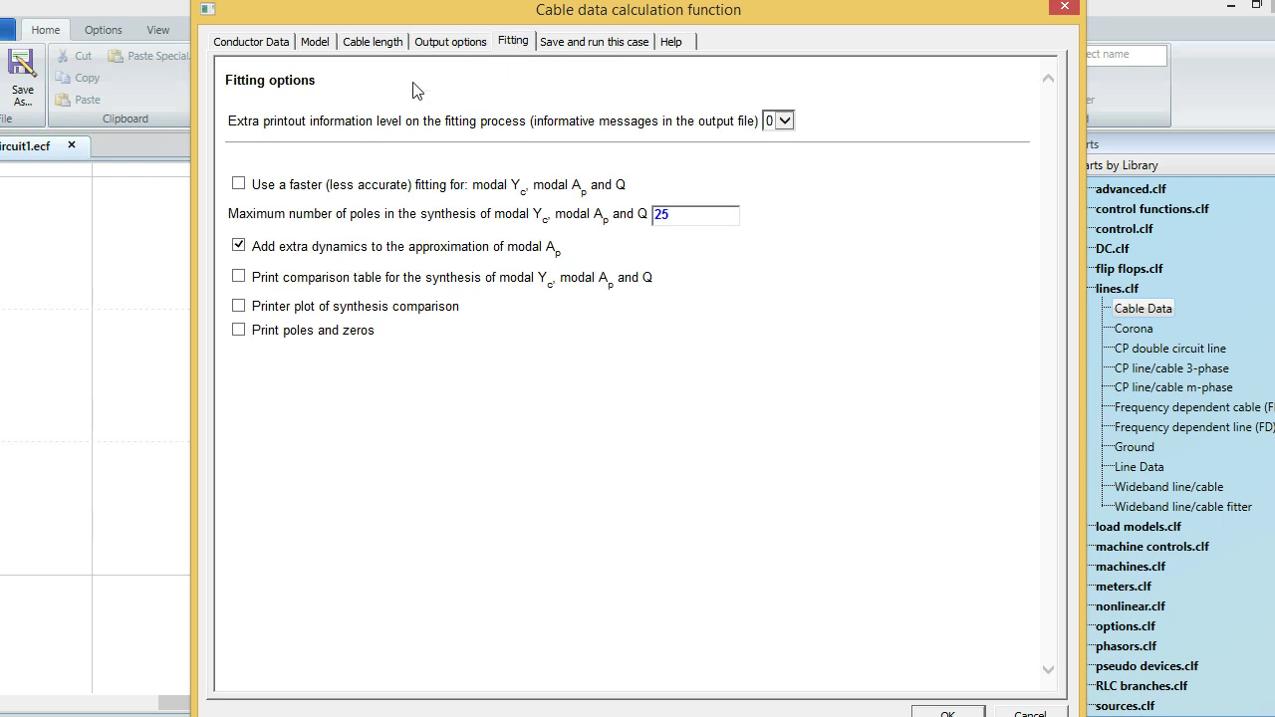
pyautogui.click(441, 44)
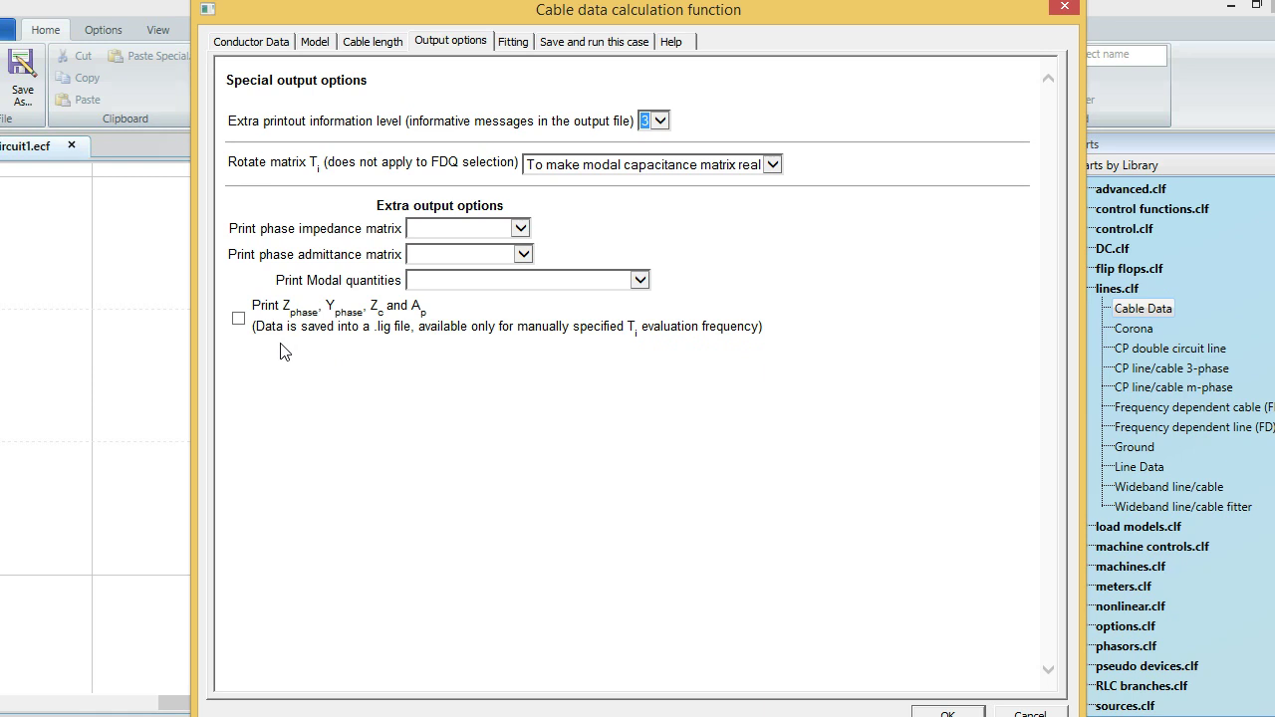
# Enable printing of Zphase, Yphase, Zc and Ap, and print the phase impedance matrix as Zphase = R + jωL.
pyautogui.click(238, 319)
pyautogui.click(519, 228)
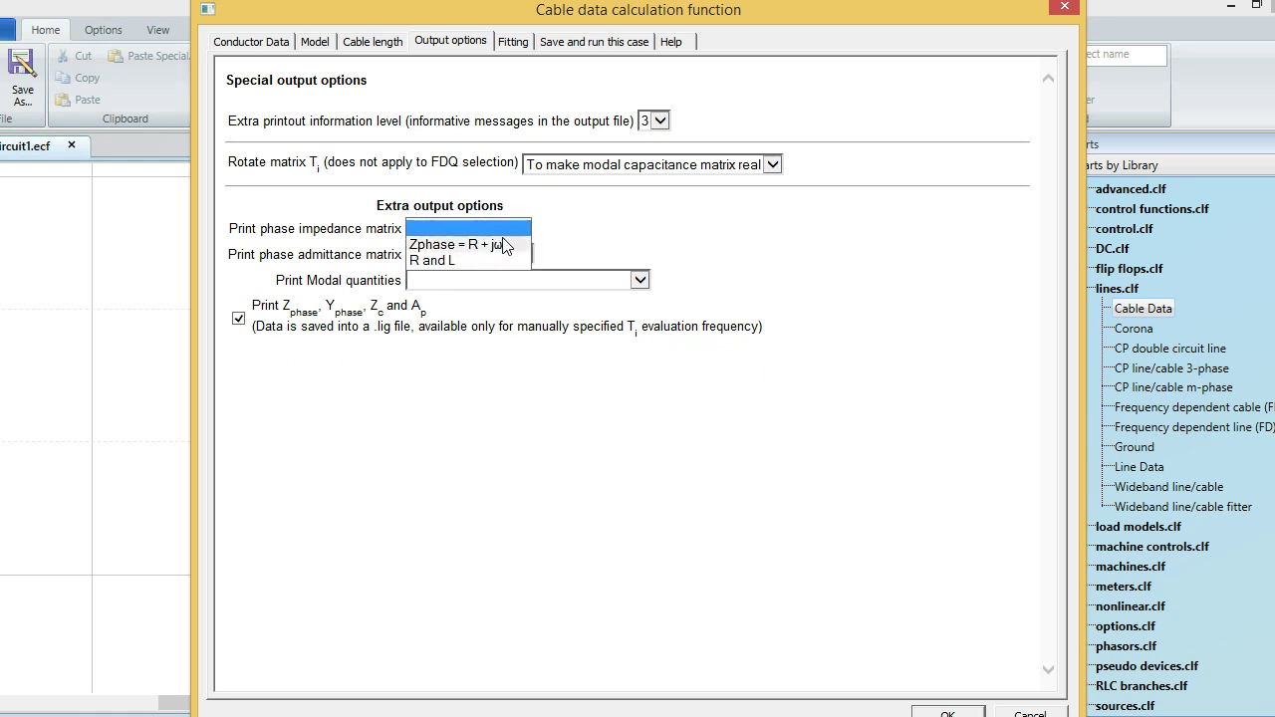
pyautogui.click(503, 245)
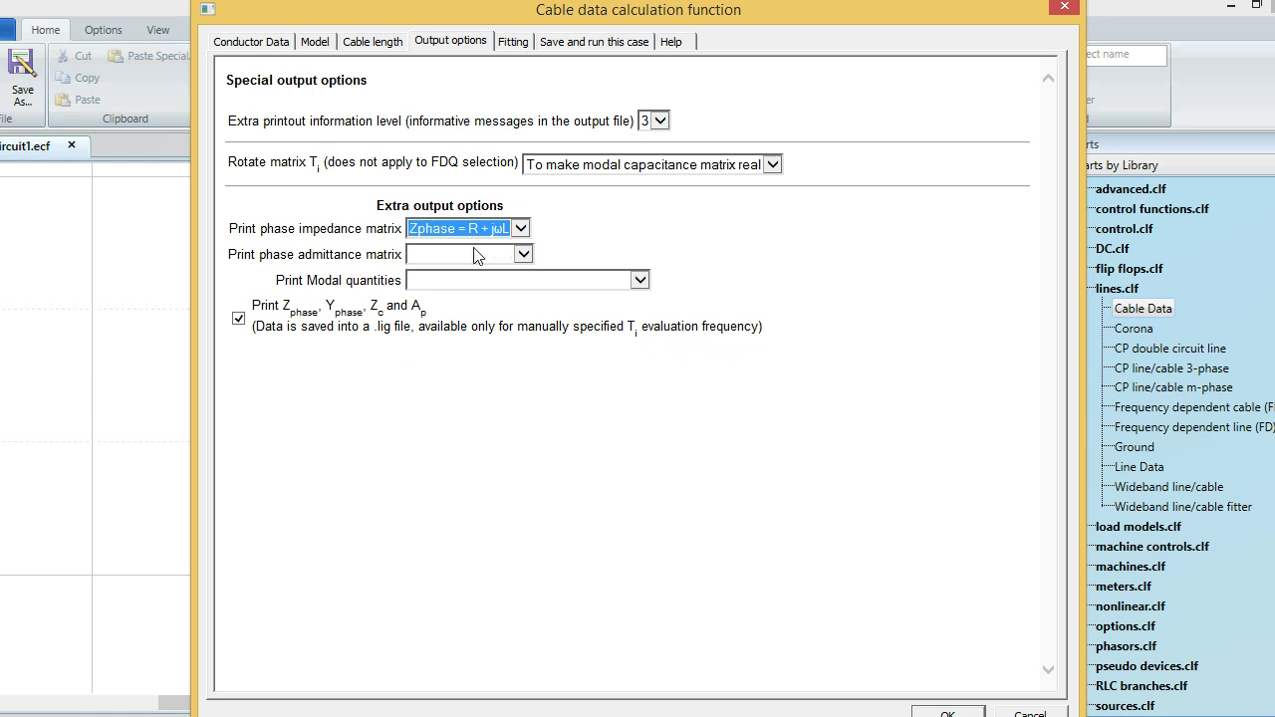
# Print the phase admittance matrix as Yphase = G + jωC and the modal quantities as Zmodal, Ymodal, Yc and Ap.
pyautogui.click(481, 258)
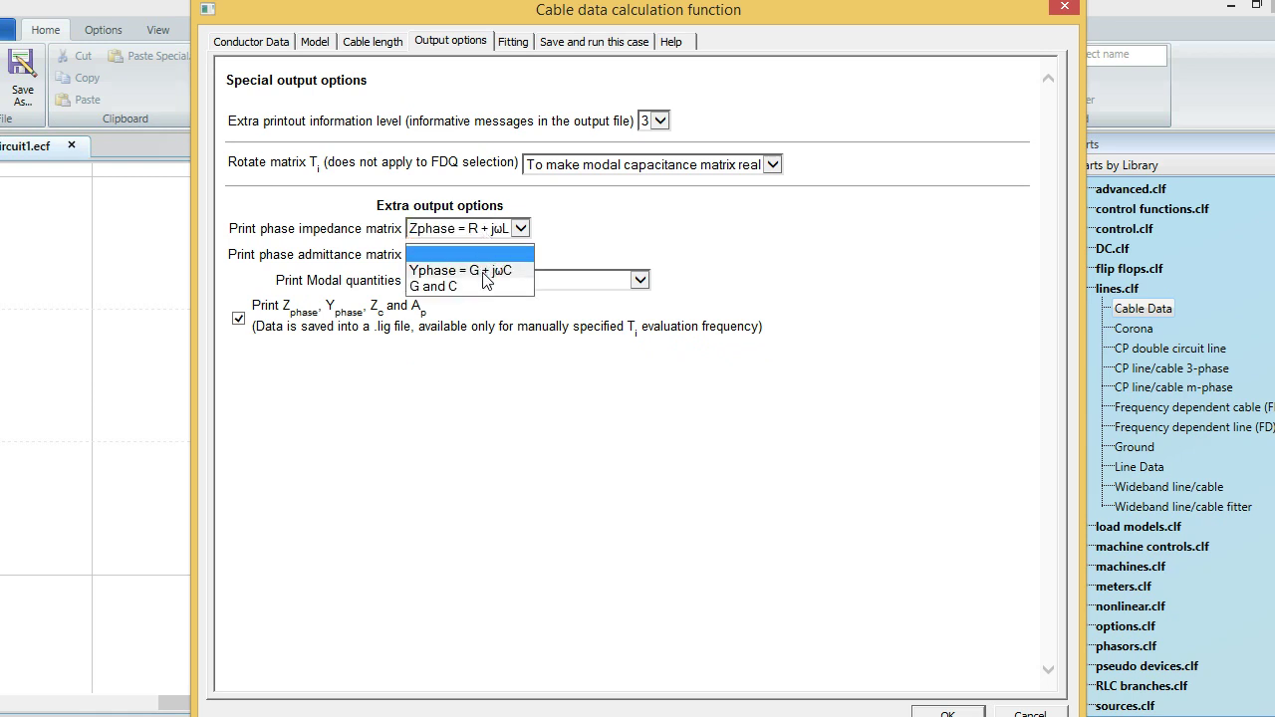
pyautogui.click(481, 270)
pyautogui.click(481, 282)
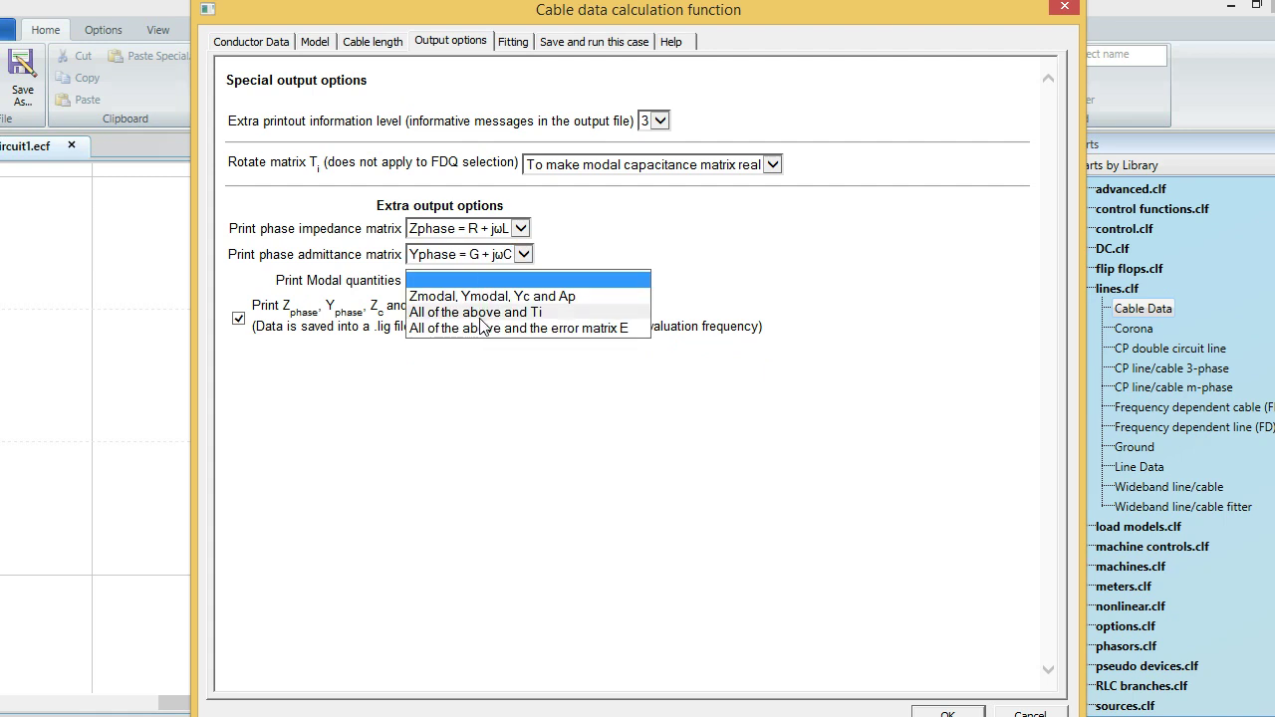
pyautogui.click(488, 296)
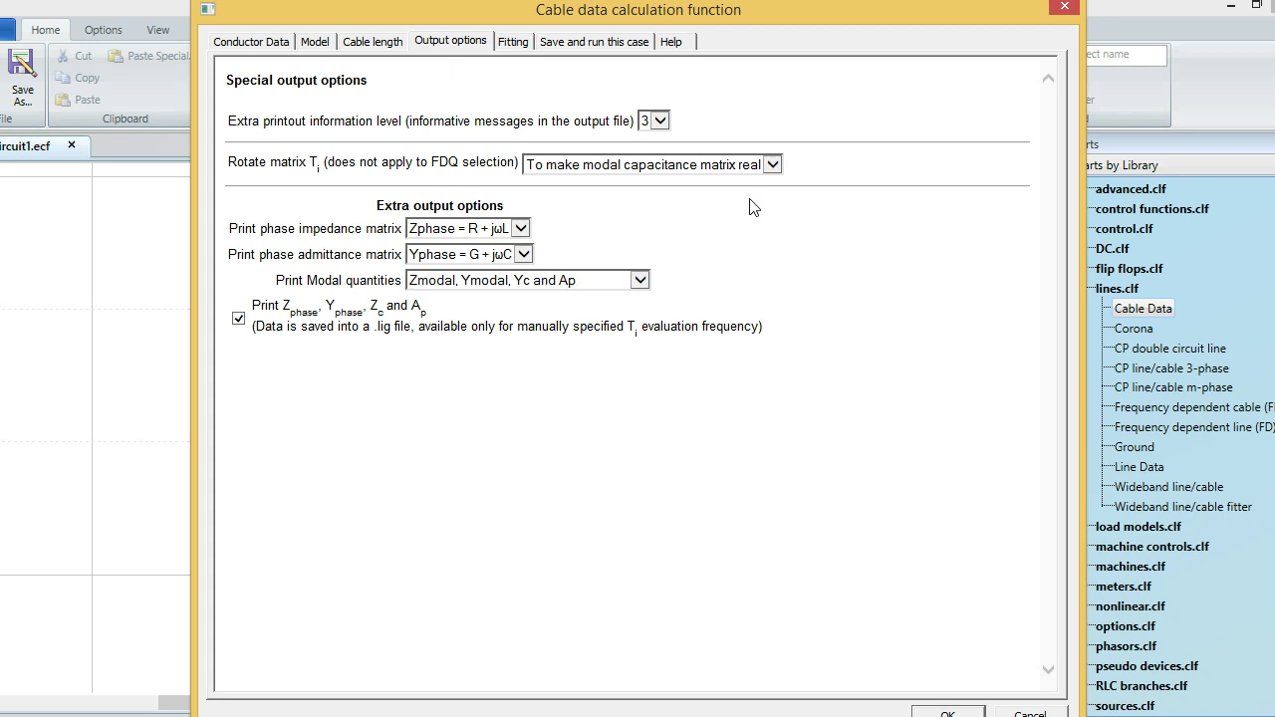
# Enable running the cablex case to create a model data file for the selected cable model.
pyautogui.click(628, 41)
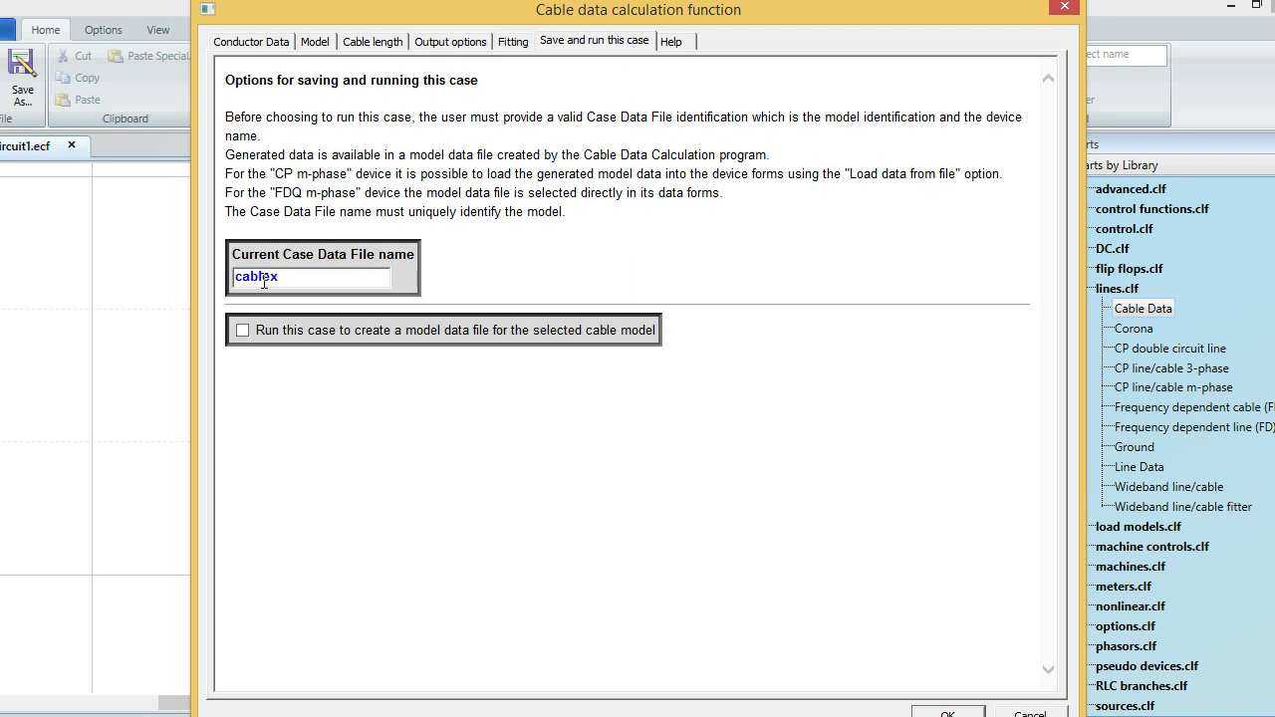
pyautogui.doubleClick(347, 282)
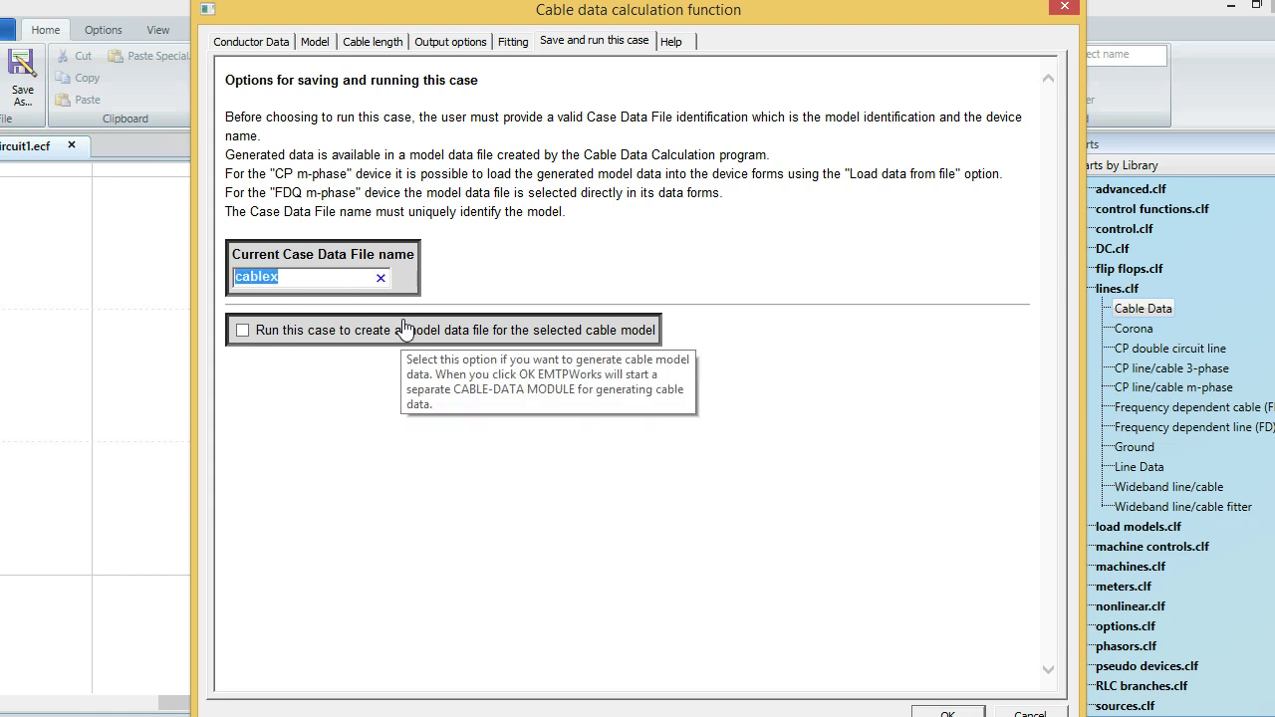
pyautogui.click(374, 376)
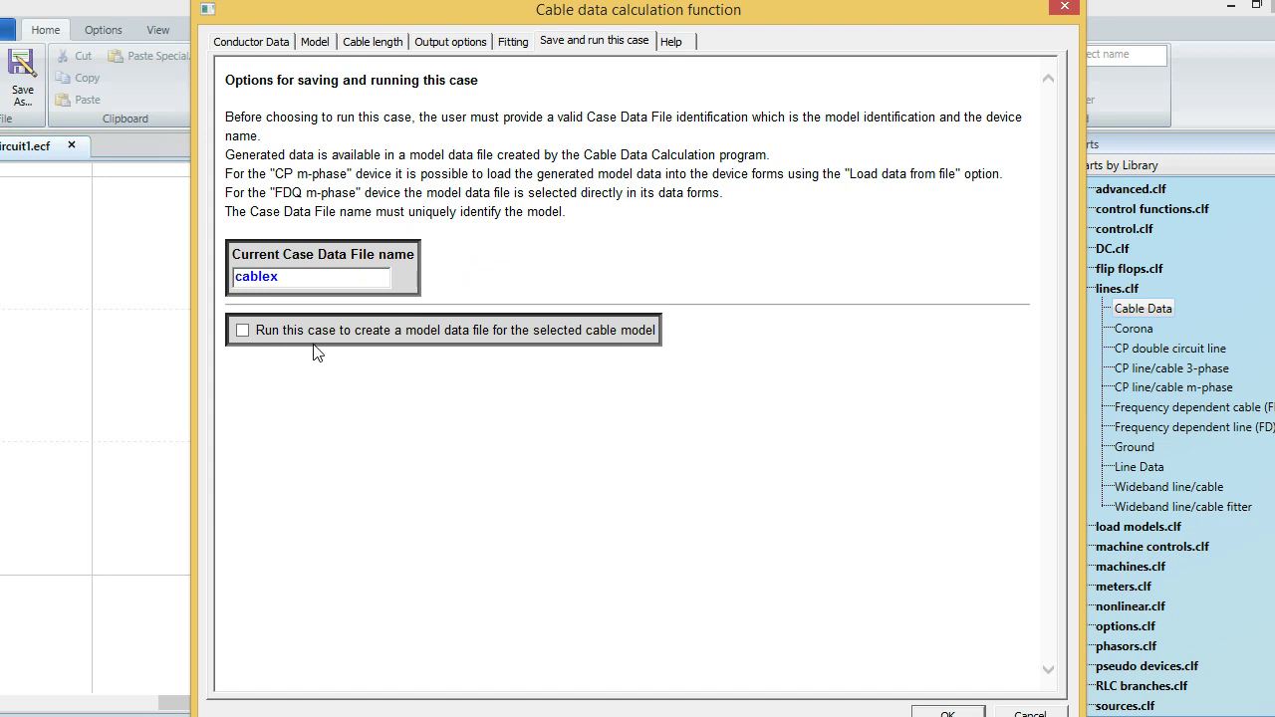
pyautogui.click(258, 340)
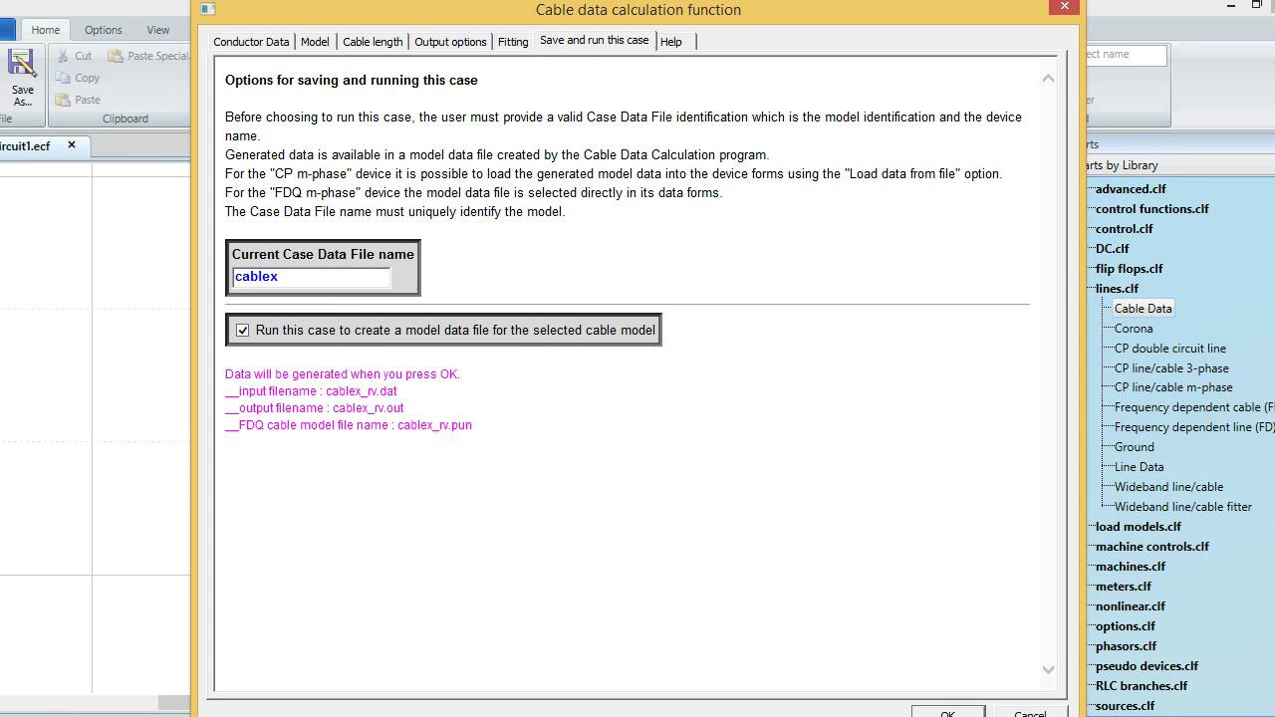
# Try to run the cablex case, and save the design as Circuit1, replacing the existing file.
pyautogui.press('Return')
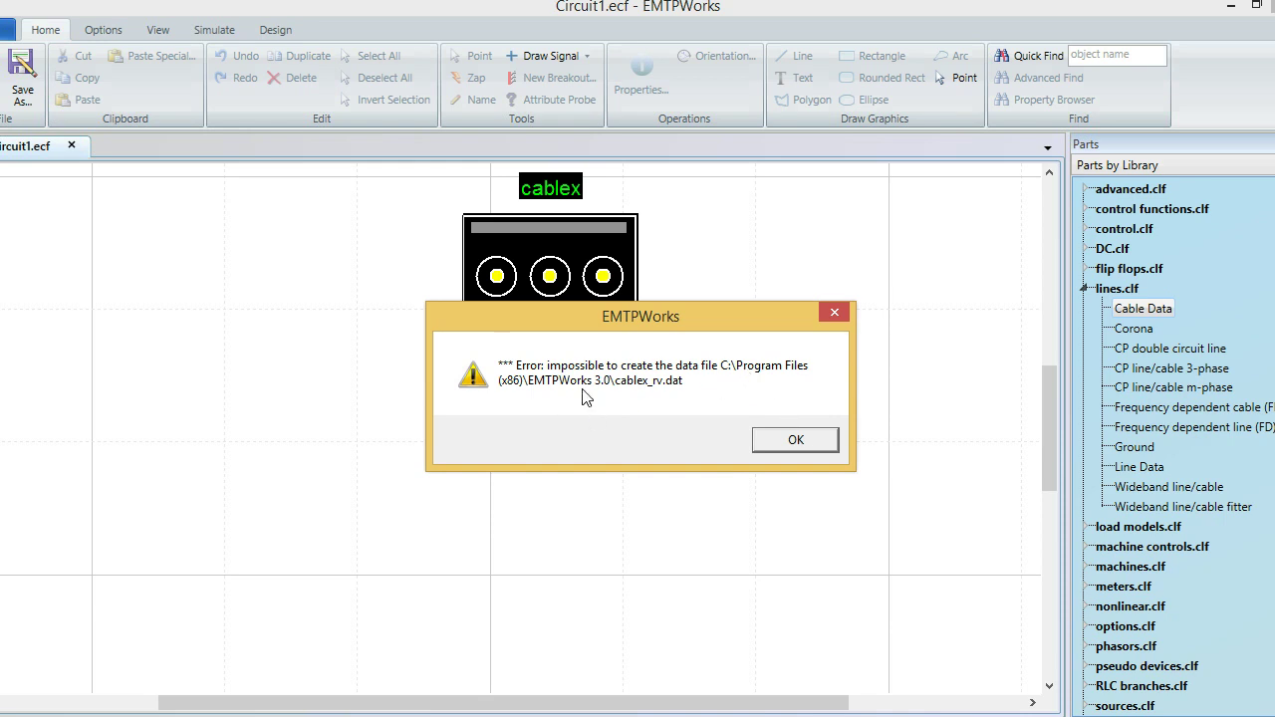
pyautogui.click(800, 446)
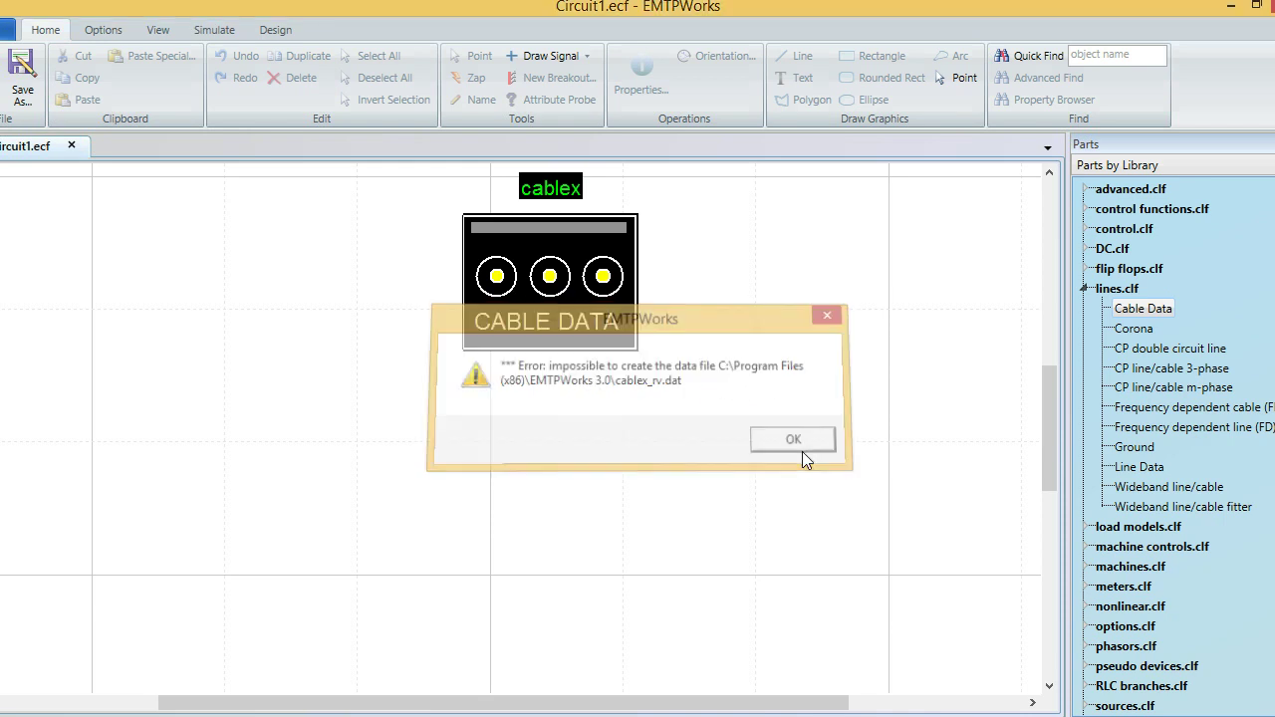
pyautogui.click(22, 80)
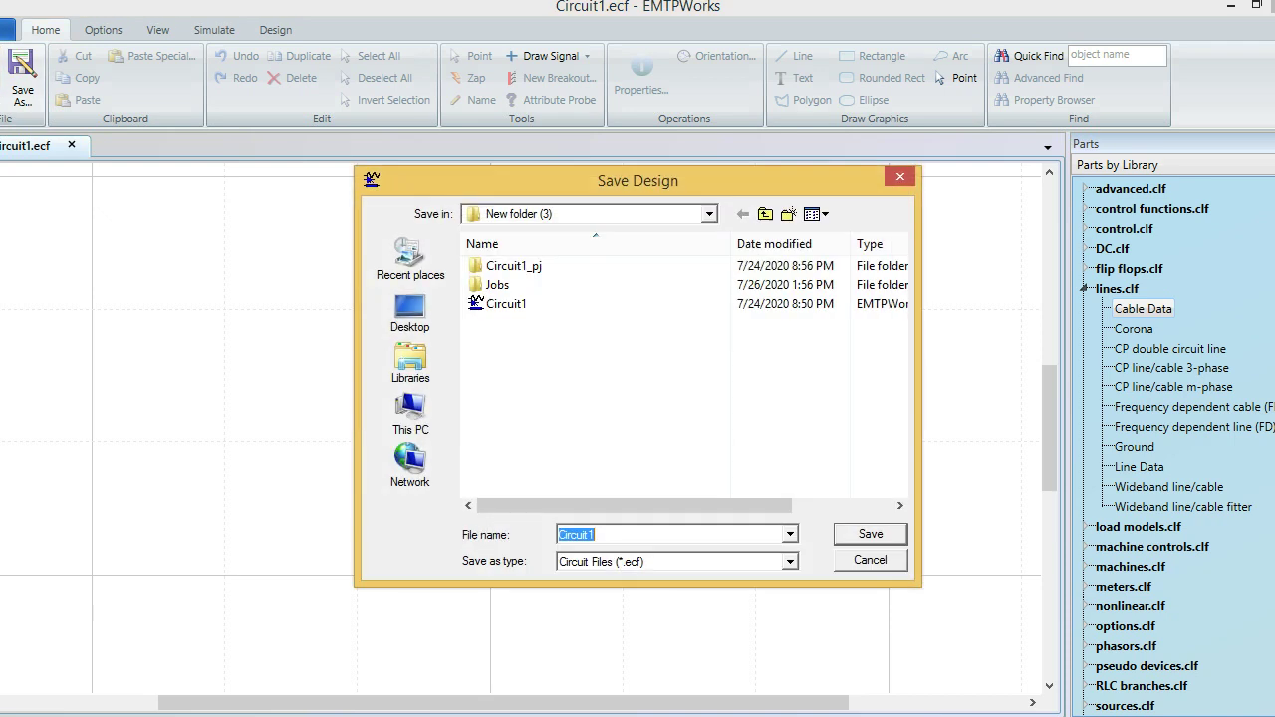
pyautogui.click(880, 533)
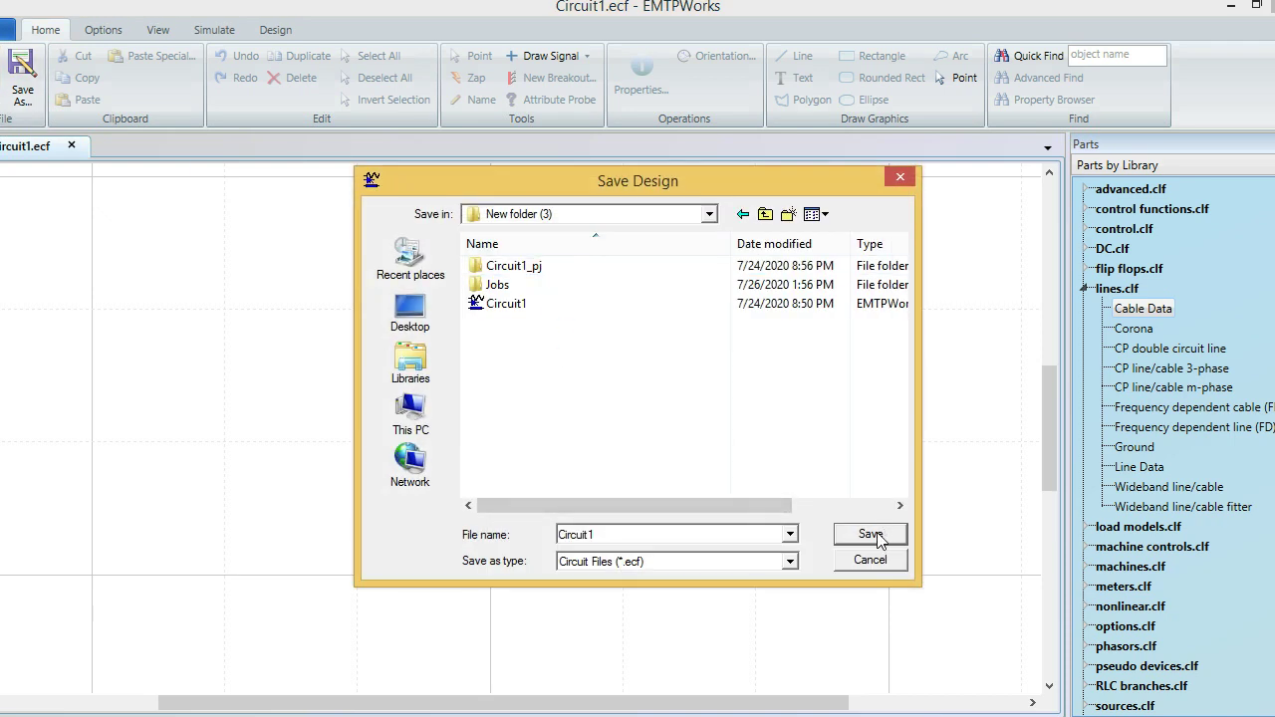
pyautogui.click(870, 535)
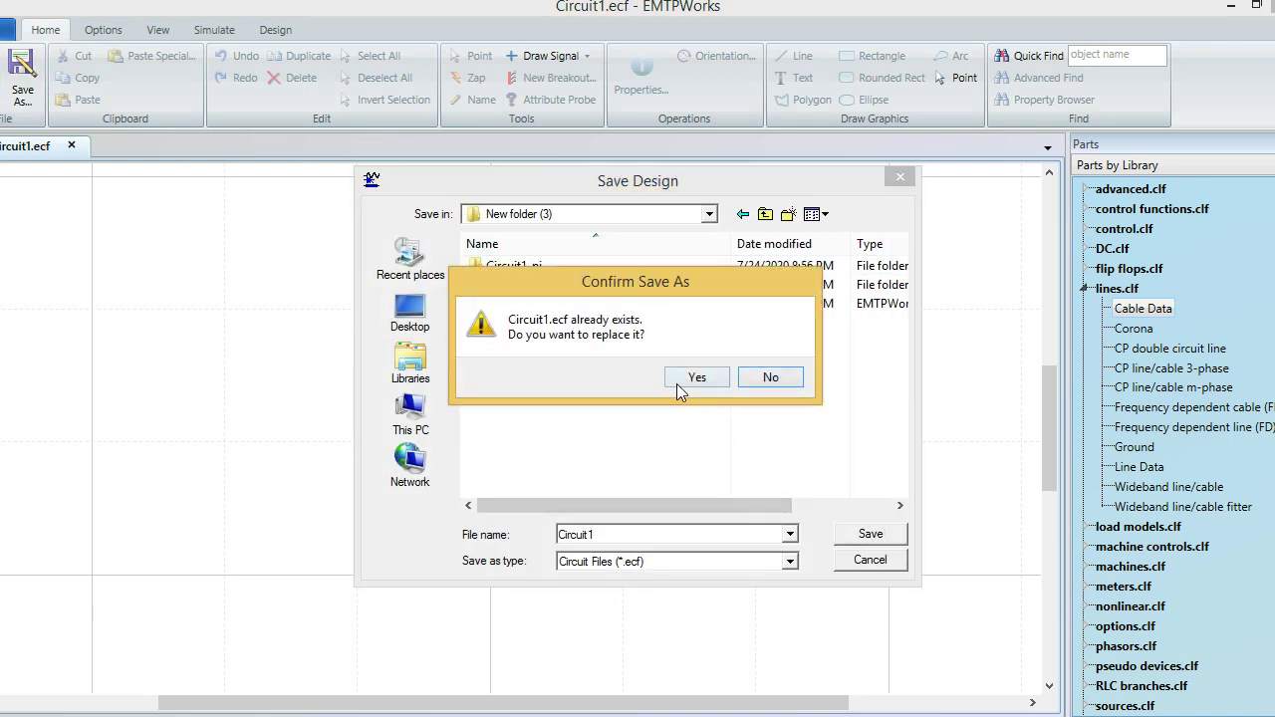
pyautogui.click(690, 379)
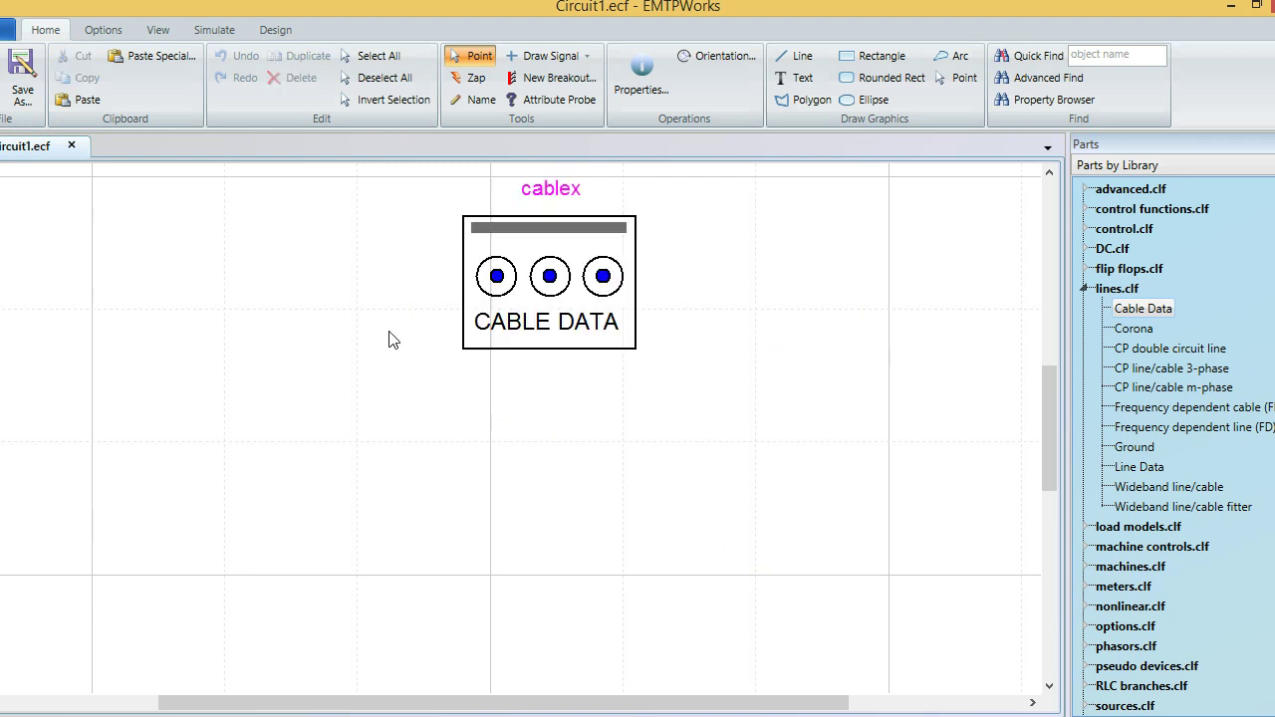
# Reopen the cablex block's saved data and try to run the case to create its model data file.
pyautogui.doubleClick(573, 265)
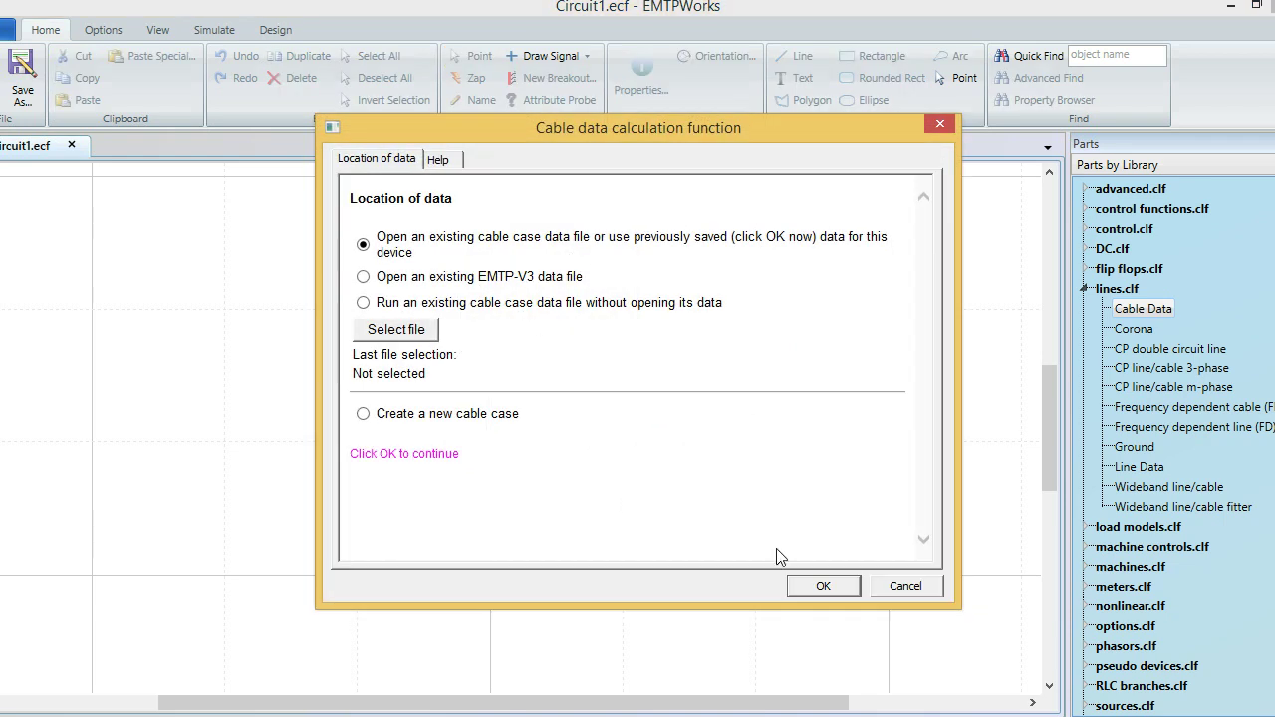
pyautogui.click(823, 585)
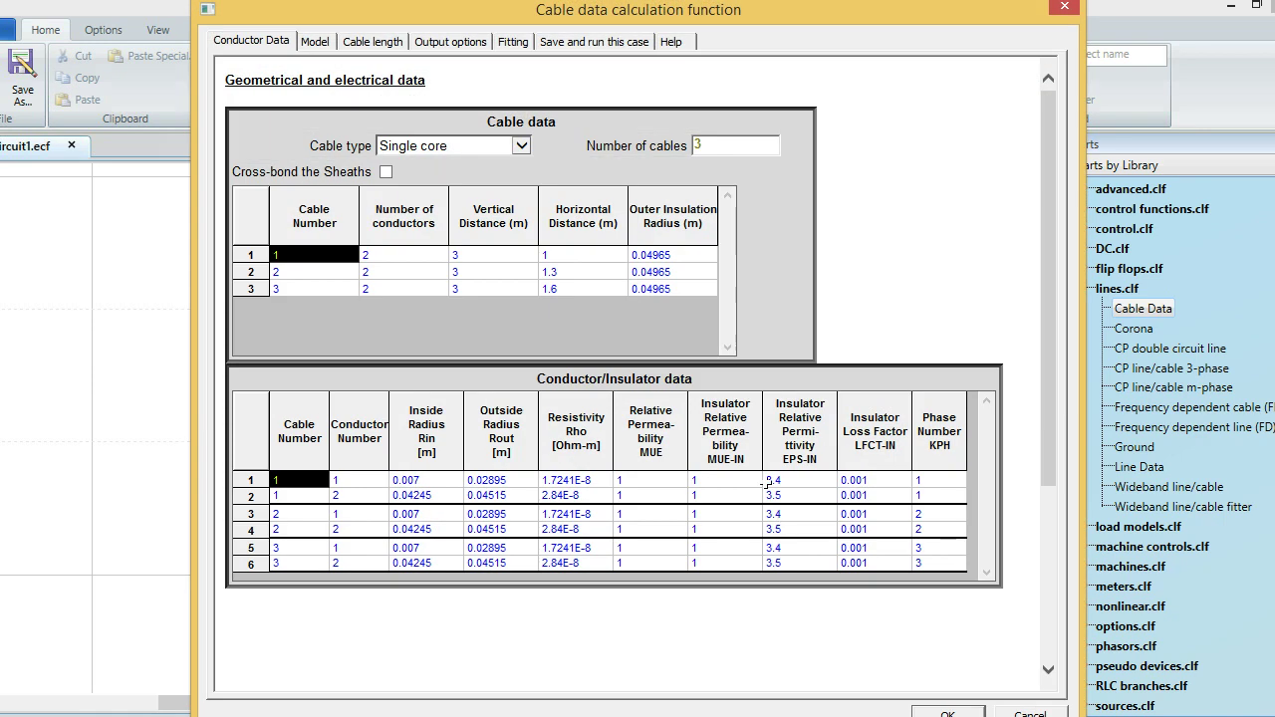
pyautogui.click(604, 45)
pyautogui.click(242, 330)
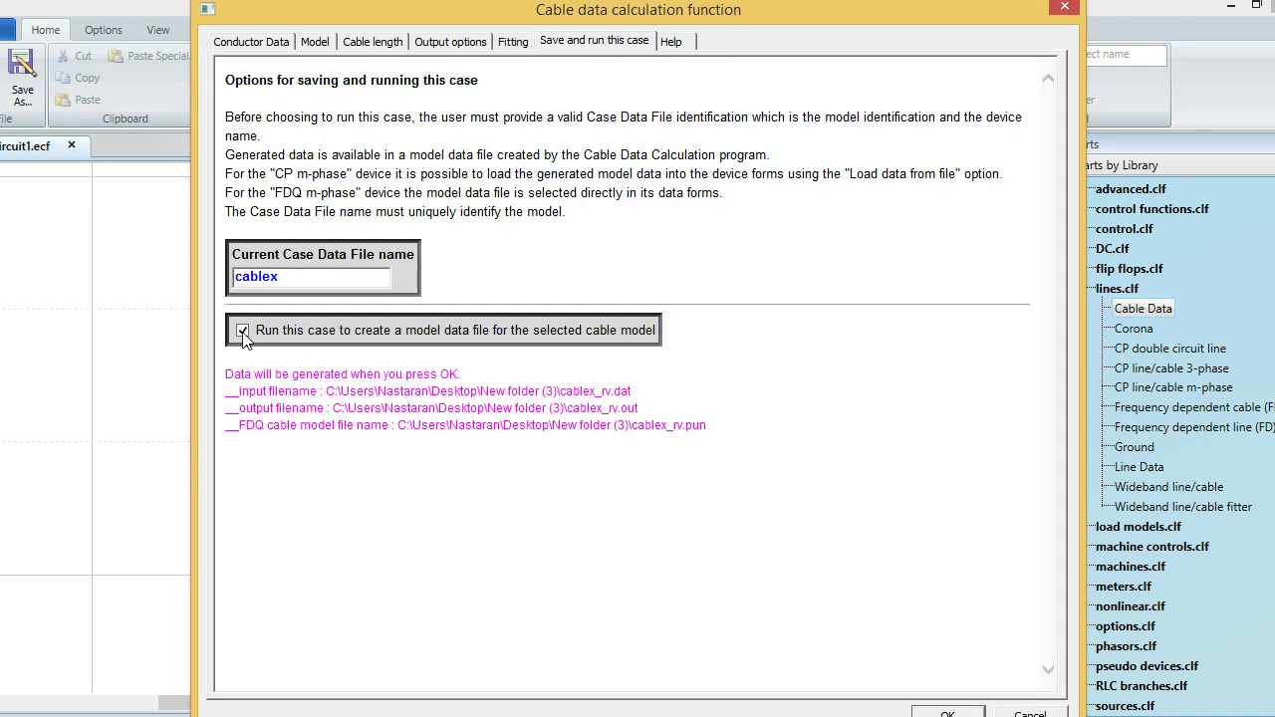
pyautogui.press('Return')
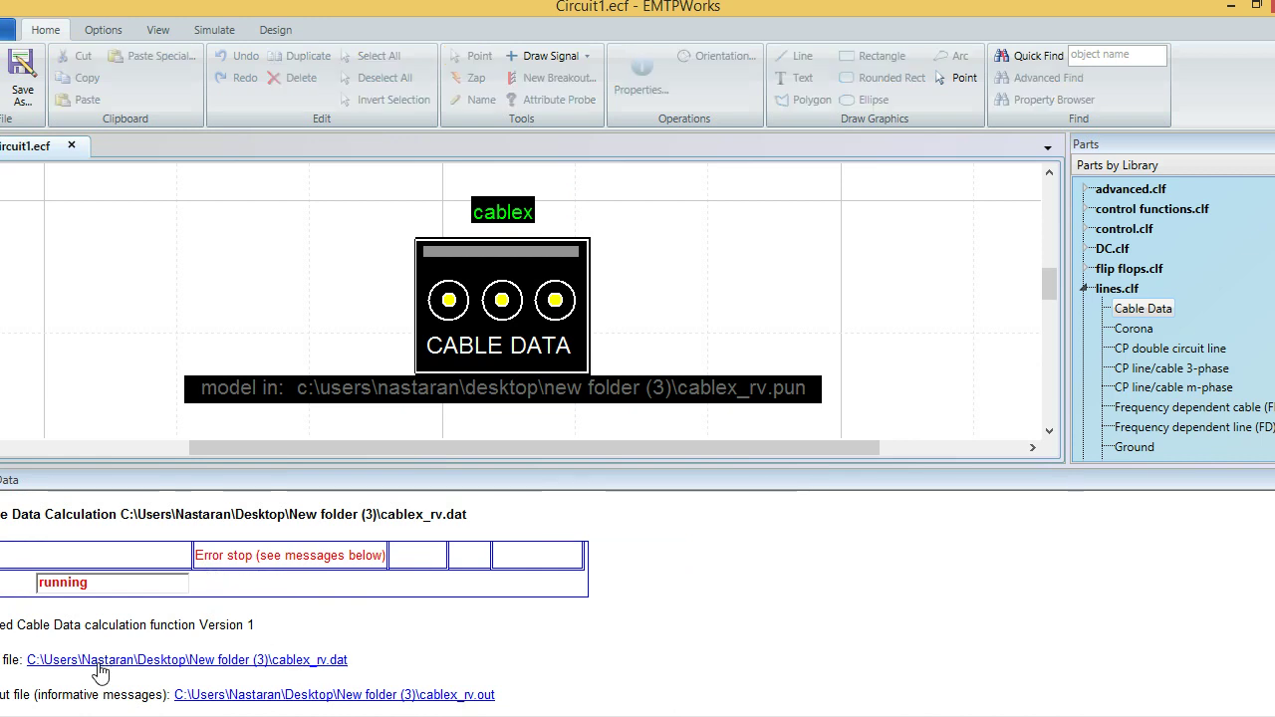
pyautogui.click(744, 301)
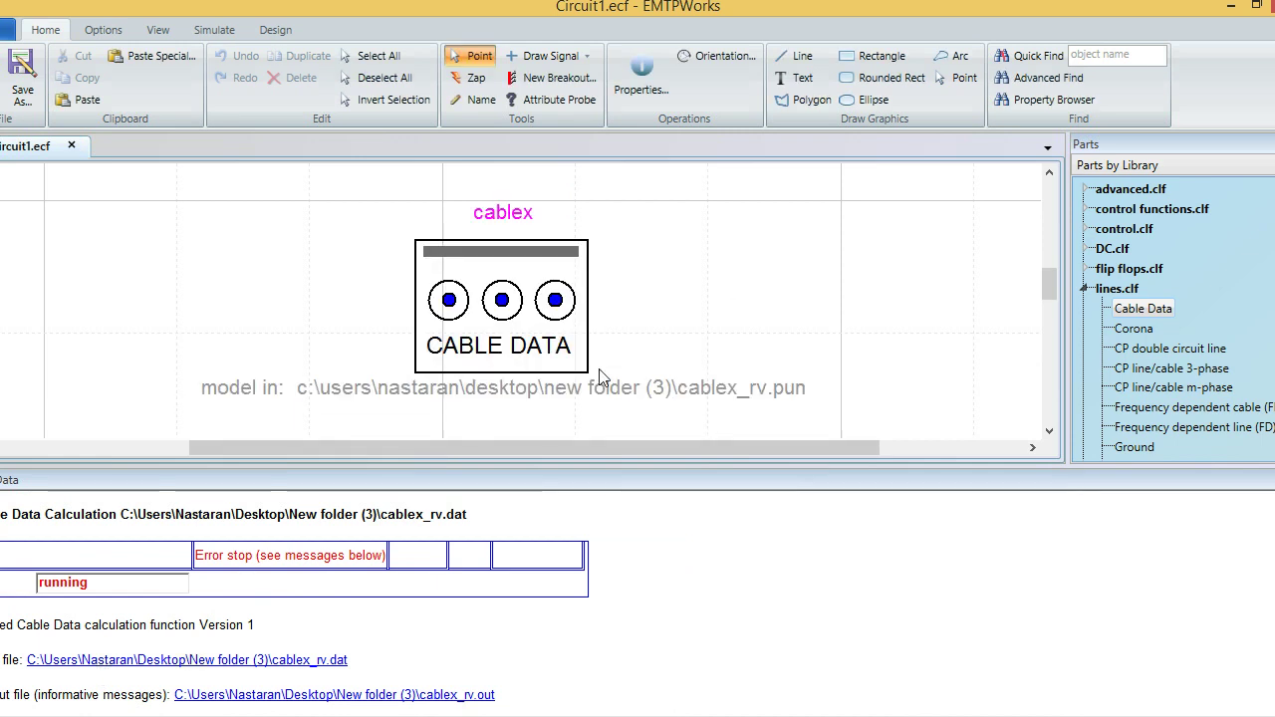
# Set the maximum number of poles in the cablex fitting options to 99.
pyautogui.doubleClick(534, 257)
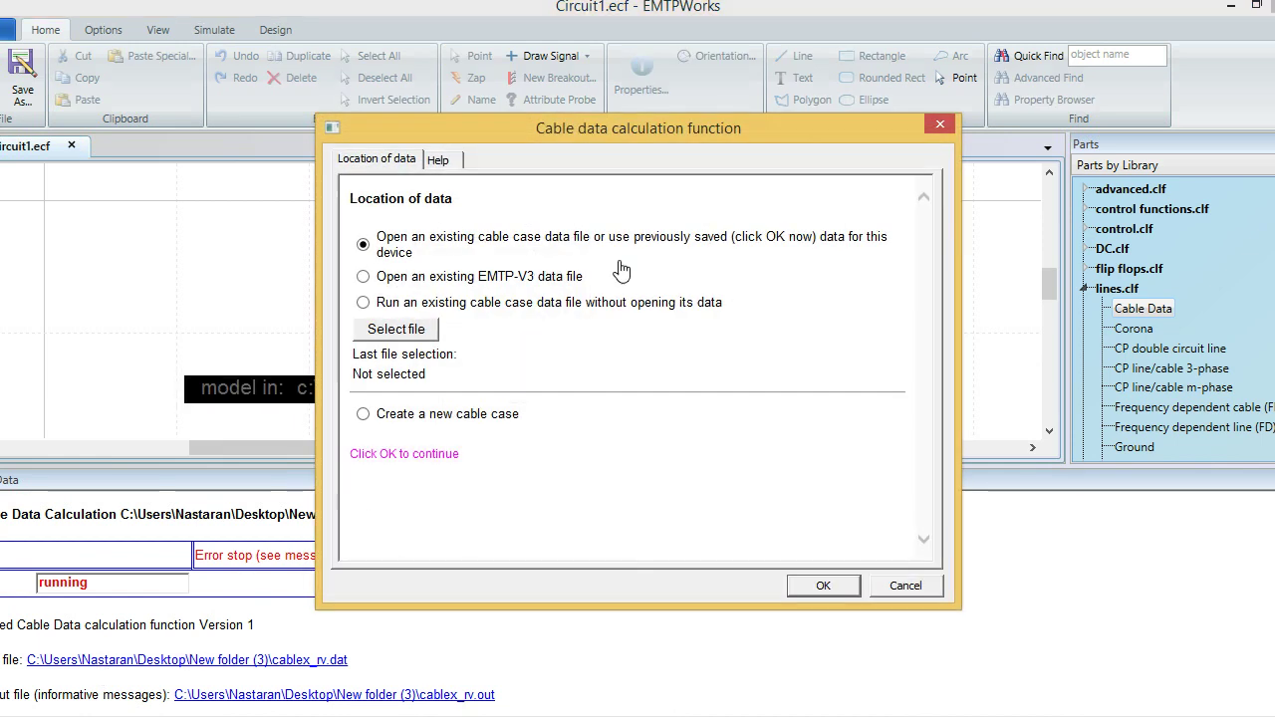
pyautogui.click(823, 588)
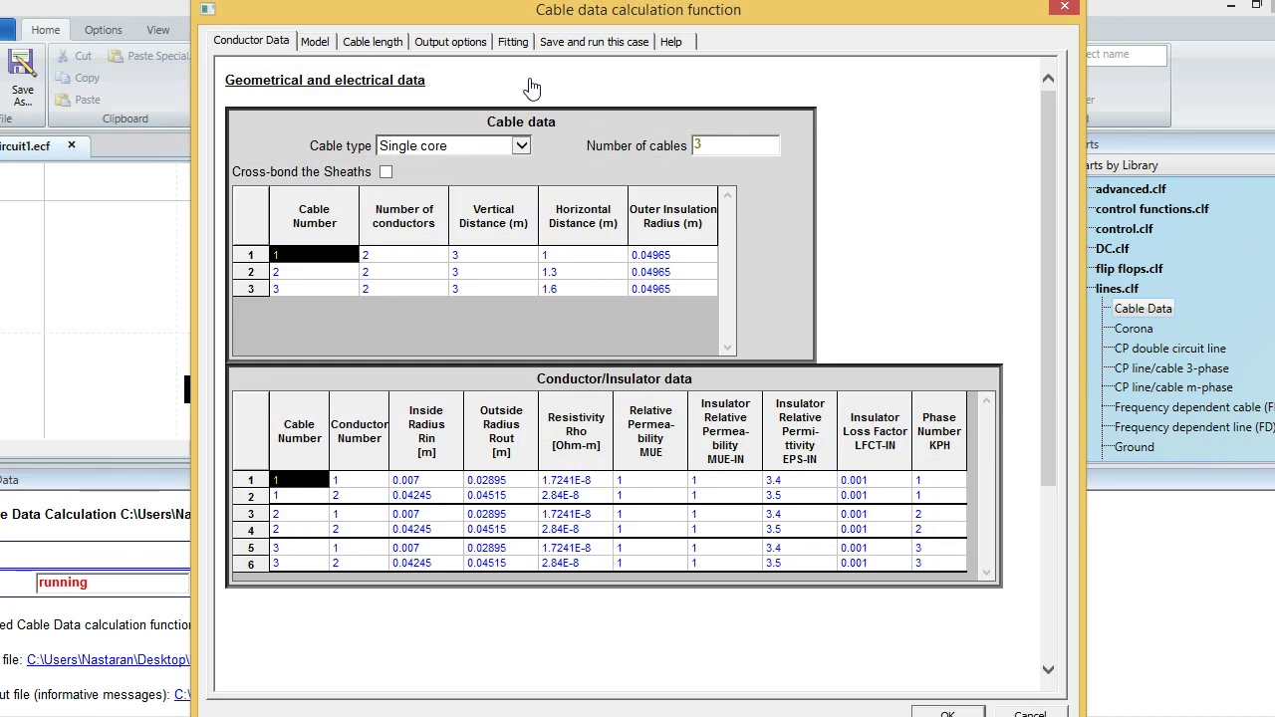
pyautogui.click(518, 44)
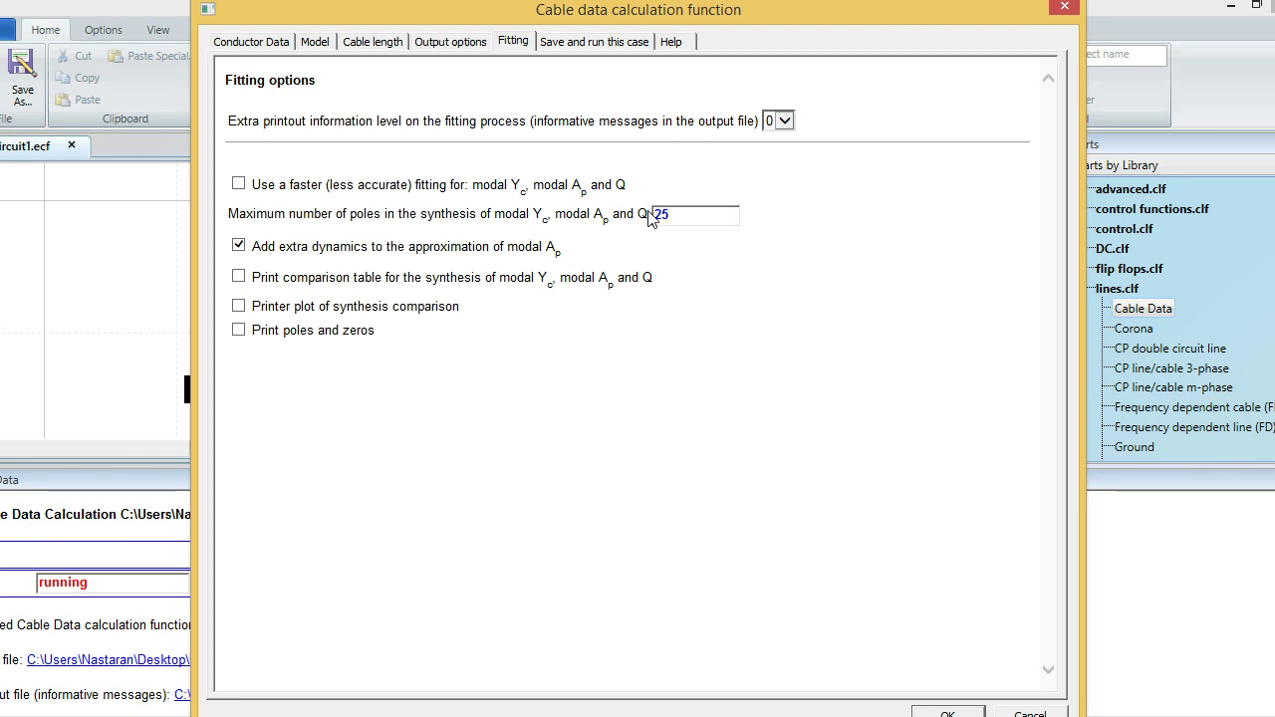
pyautogui.doubleClick(712, 217)
pyautogui.write('99')
pyautogui.click(712, 376)
# Run the cablex case to create the model data file with the revised fitting options.
pyautogui.click(575, 45)
pyautogui.click(244, 332)
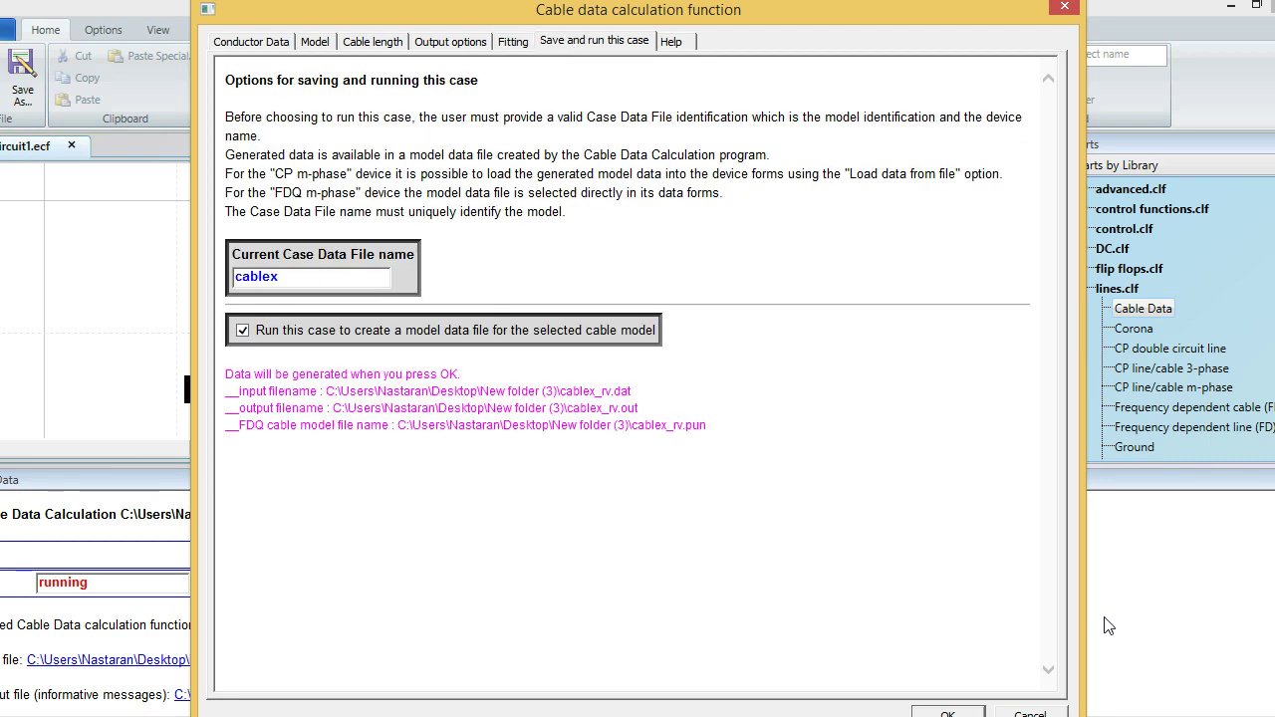
pyautogui.click(967, 711)
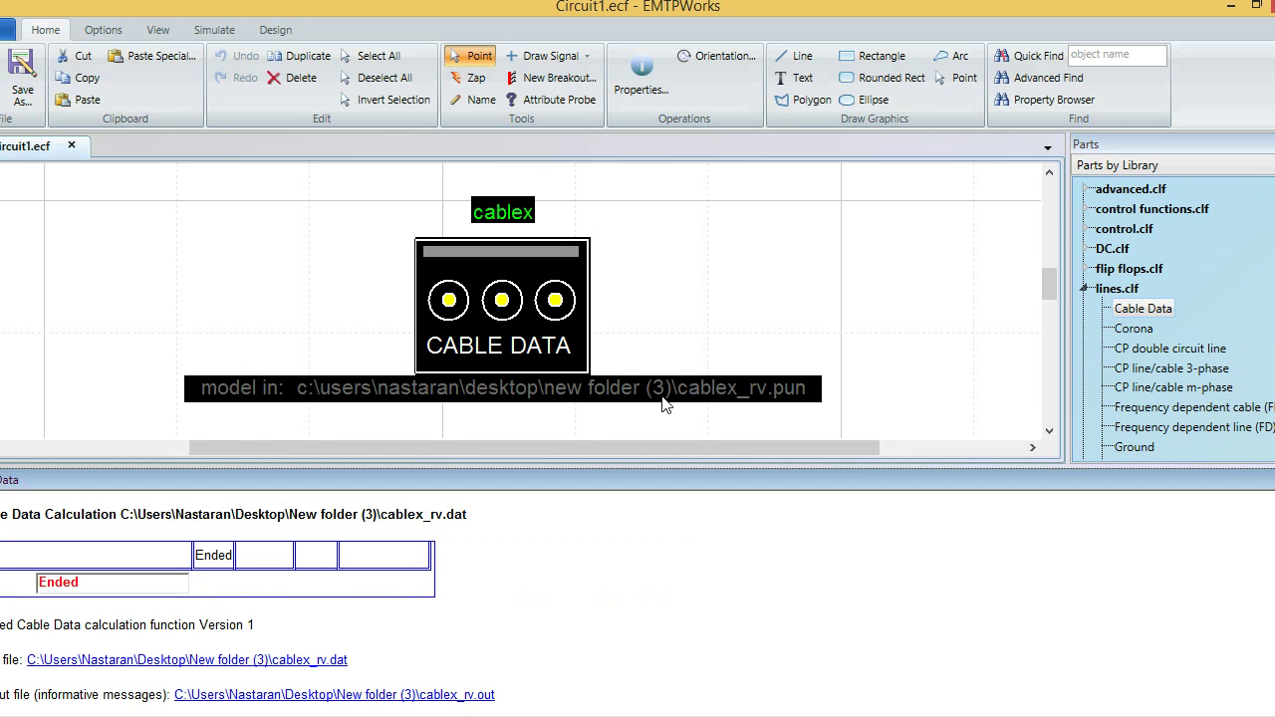
# Restore the maximized program window, stretch it to span the screen, and close the Cable Data report.
pyautogui.click(1258, 6)
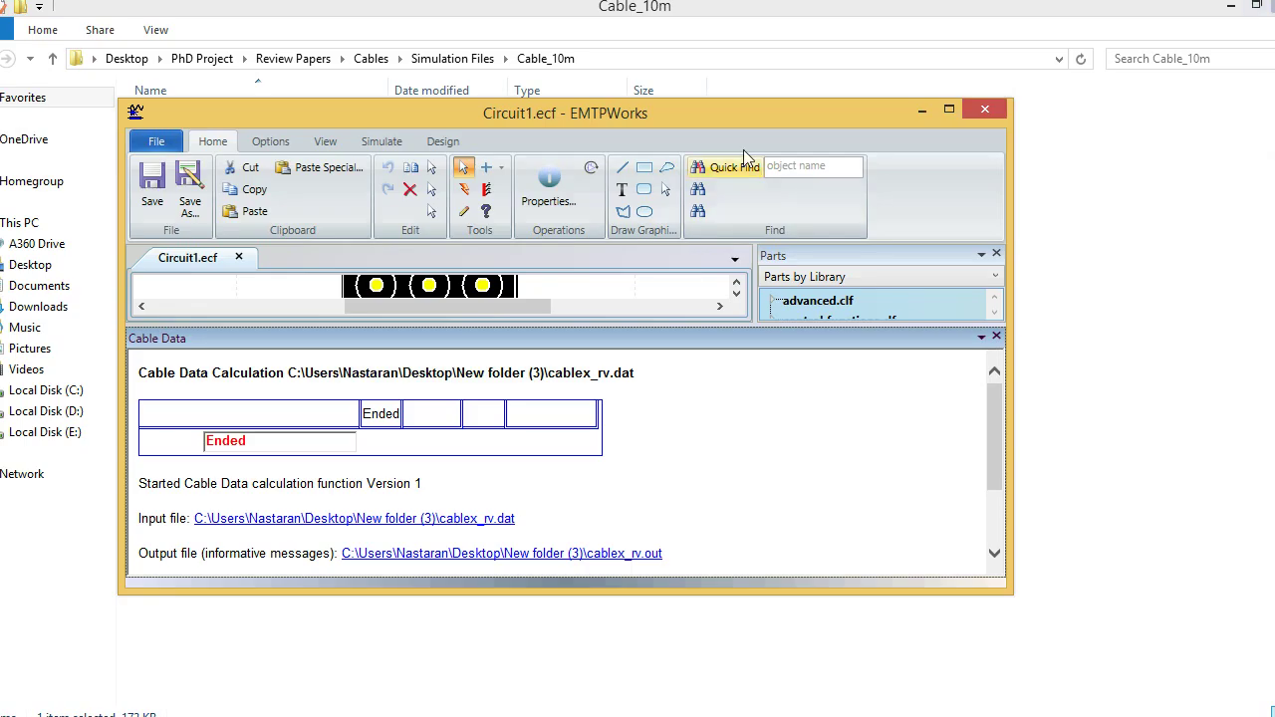
pyautogui.doubleClick(726, 99)
pyautogui.moveTo(1011, 155); pyautogui.dragTo(1262, 172)
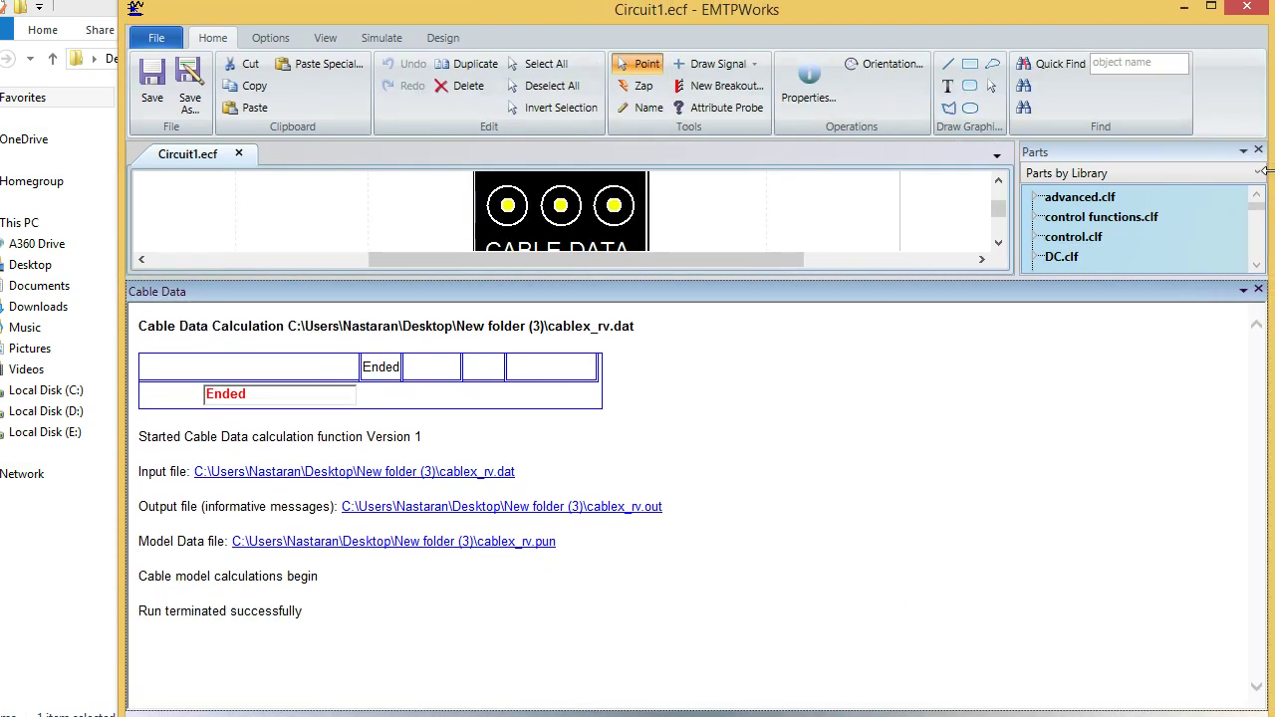
pyautogui.moveTo(872, 3); pyautogui.dragTo(872, 13)
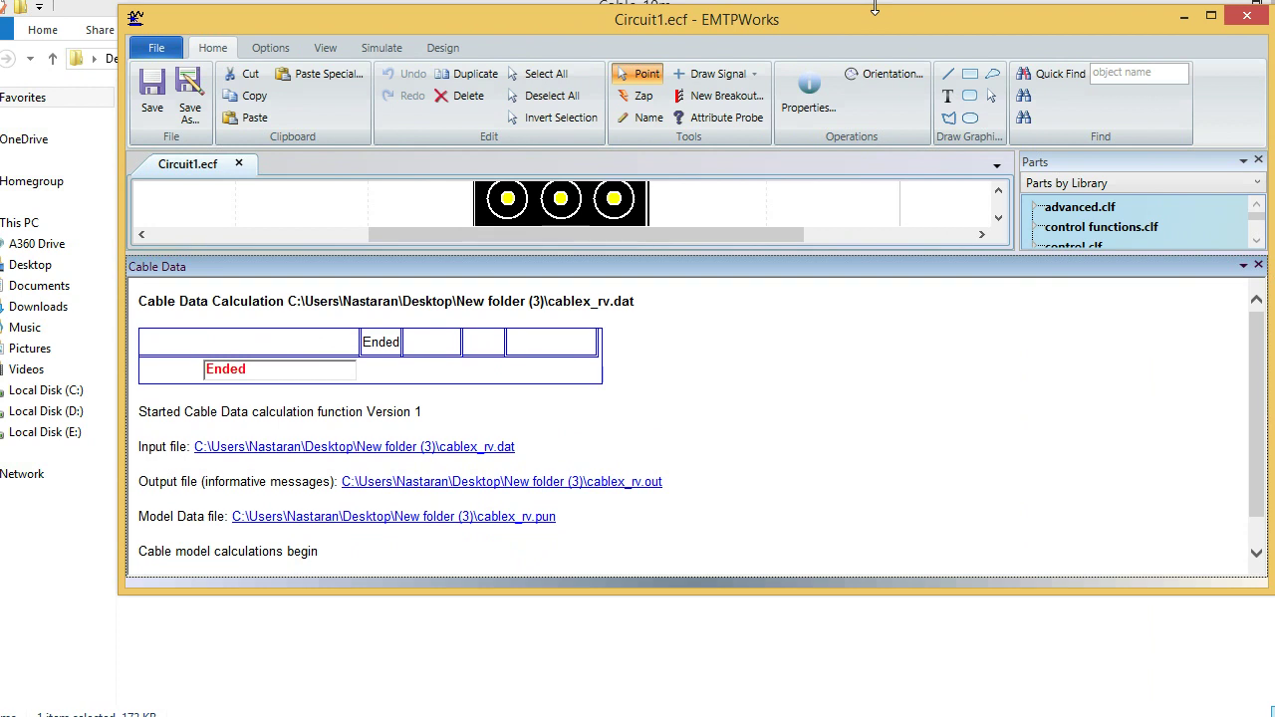
pyautogui.moveTo(120, 350); pyautogui.dragTo(4, 351)
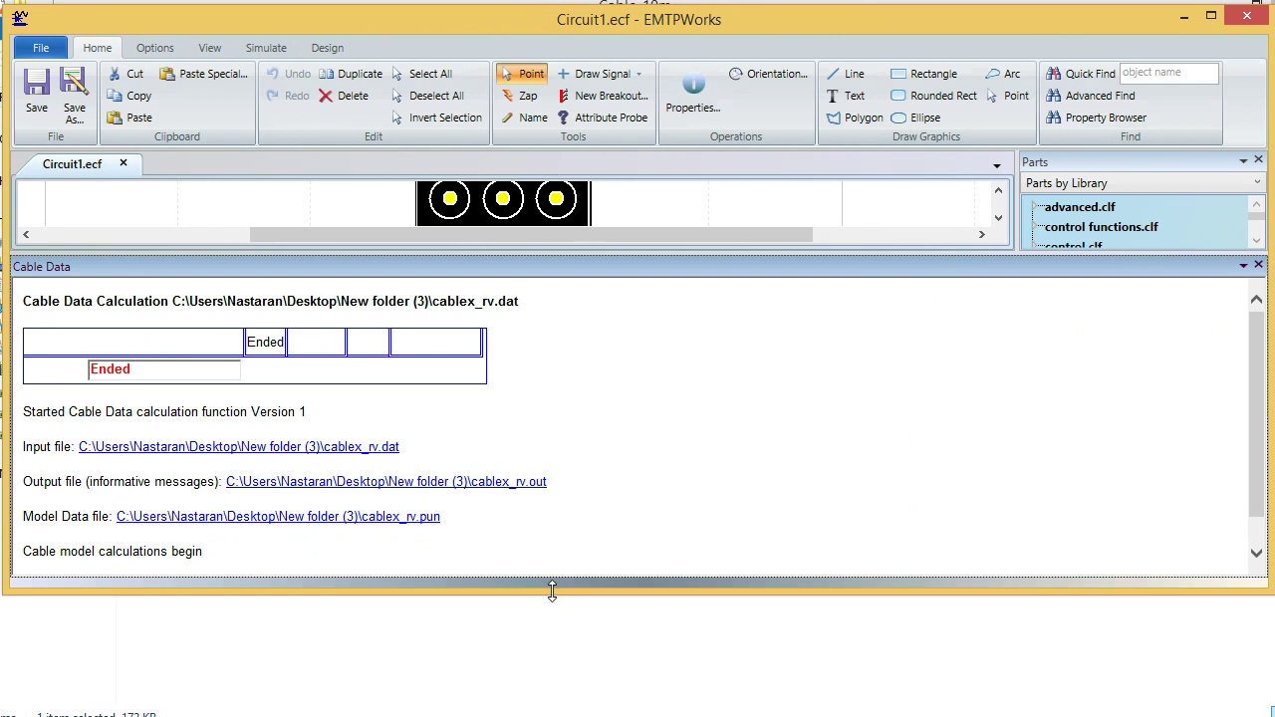
pyautogui.moveTo(552, 586); pyautogui.dragTo(552, 715)
pyautogui.moveTo(694, 8); pyautogui.dragTo(695, 2)
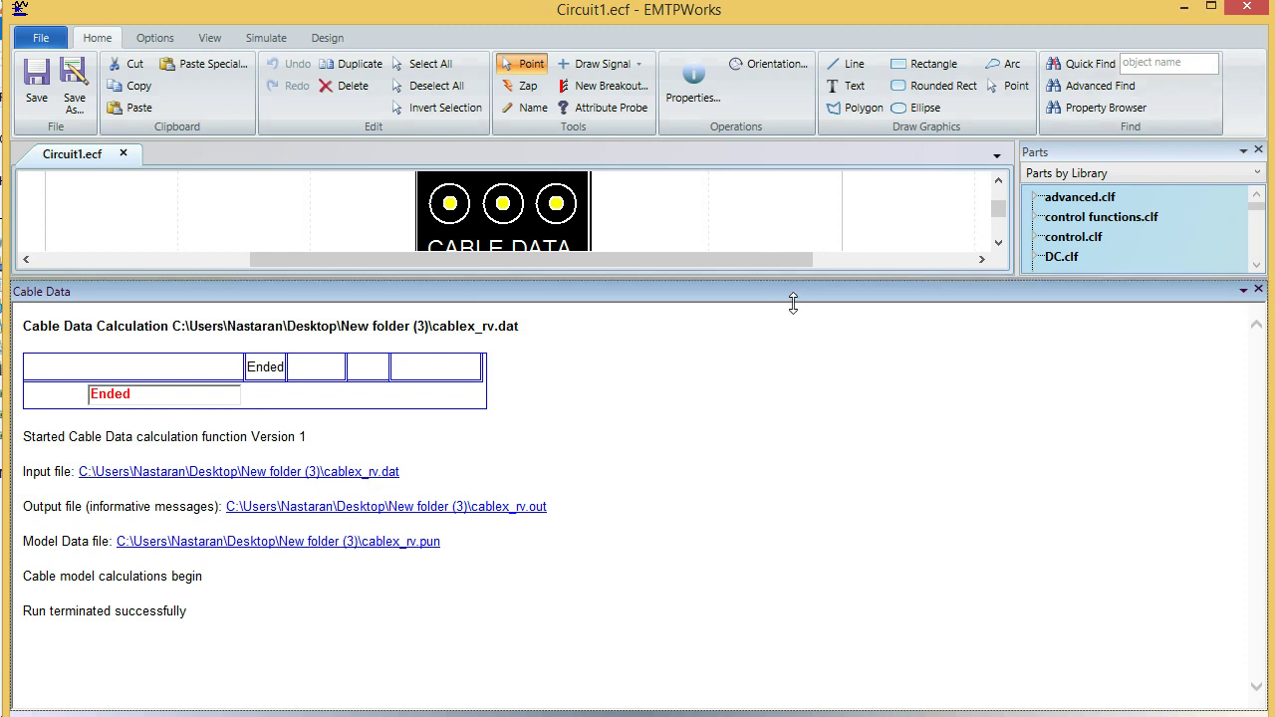
pyautogui.moveTo(870, 559); pyautogui.dragTo(870, 566)
pyautogui.click(1258, 578)
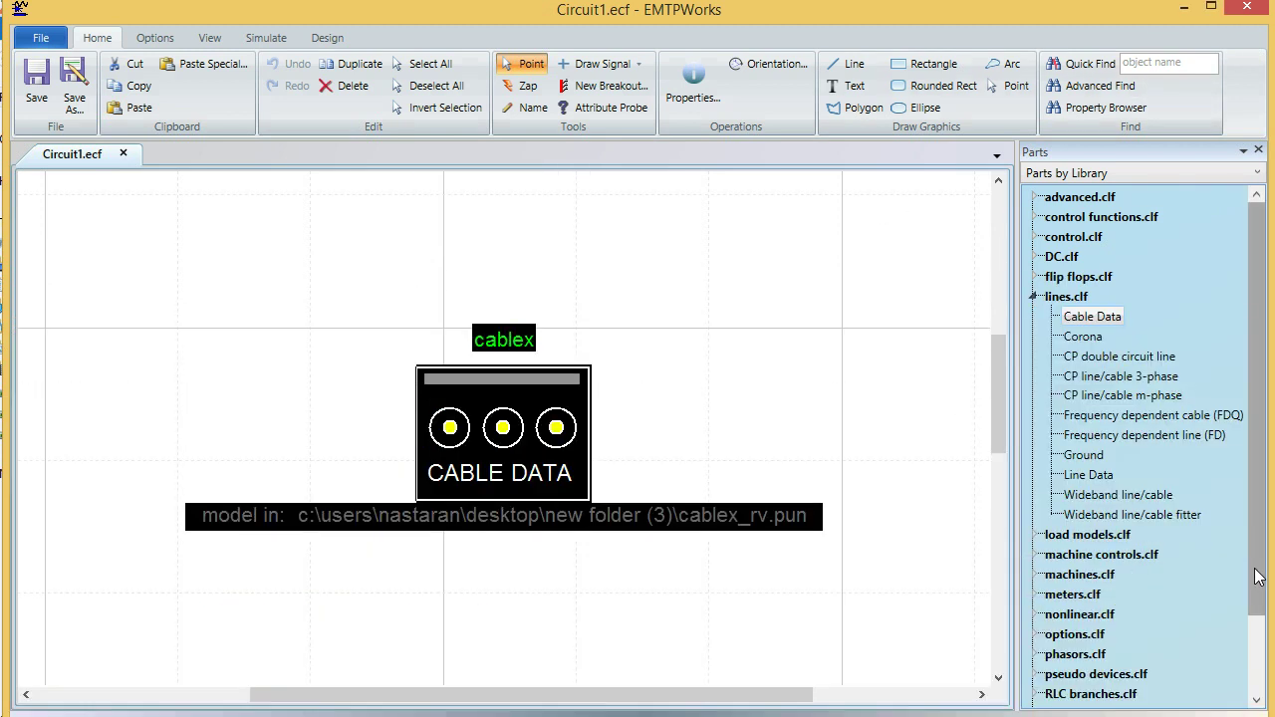
# Place a Frequency dependent cable (FDQ) from lines.clf and arrange it below the cablex block, moving that block up.
pyautogui.click(1185, 424)
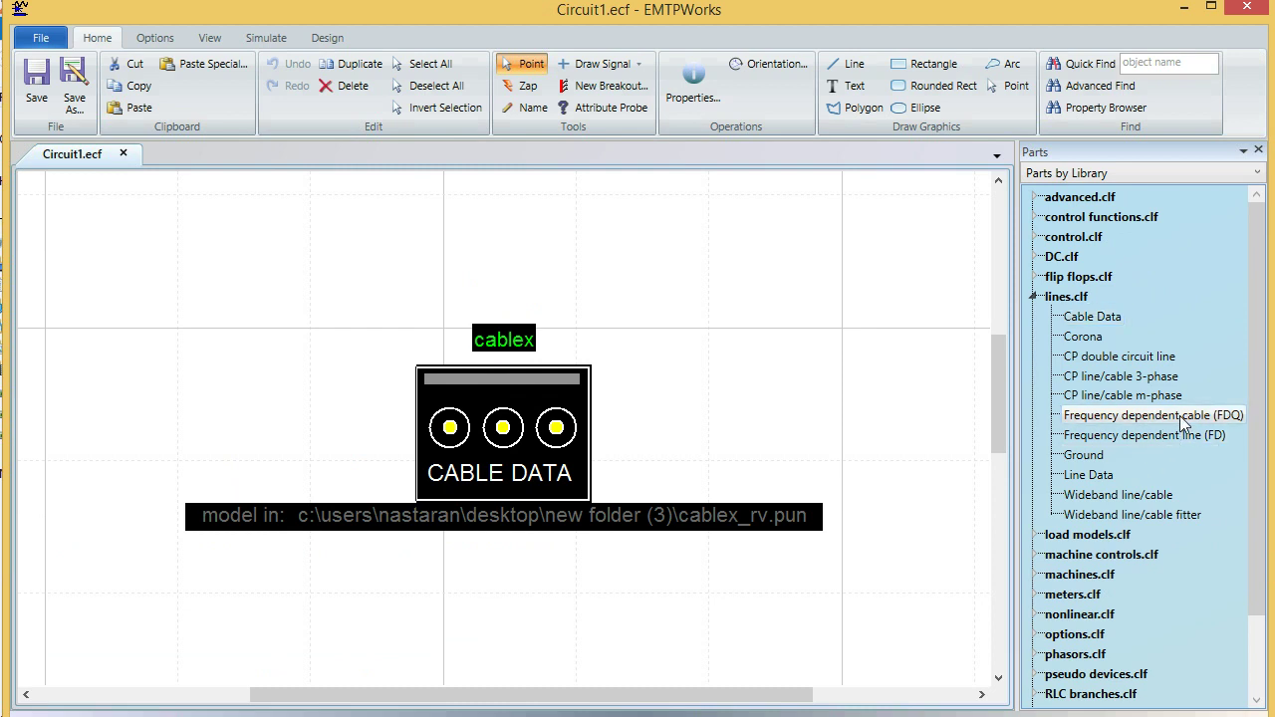
pyautogui.moveTo(1146, 423); pyautogui.dragTo(444, 627)
pyautogui.moveTo(503, 439); pyautogui.dragTo(463, 318)
pyautogui.moveTo(493, 579); pyautogui.dragTo(520, 460)
pyautogui.click(482, 552)
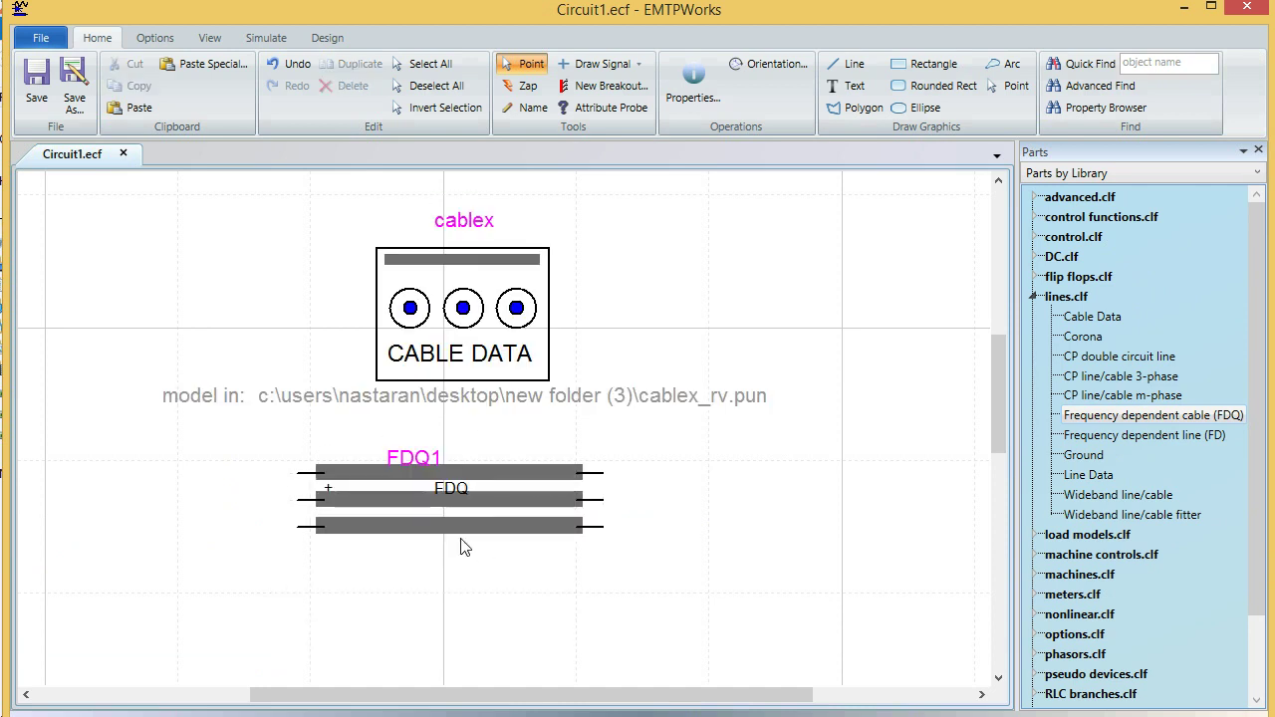
# Try to load cablex_rv.pun as the FDQ cable's time-domain model data with relative-path saving enabled.
pyautogui.doubleClick(478, 472)
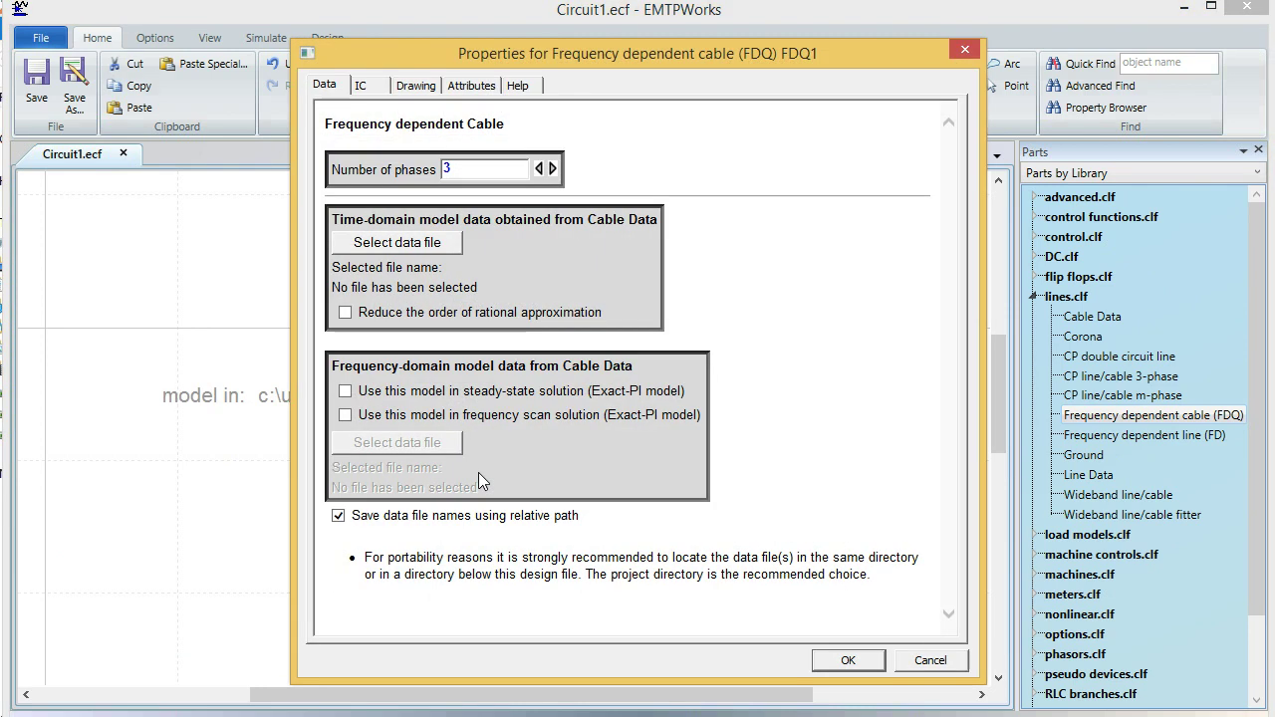
pyautogui.click(418, 242)
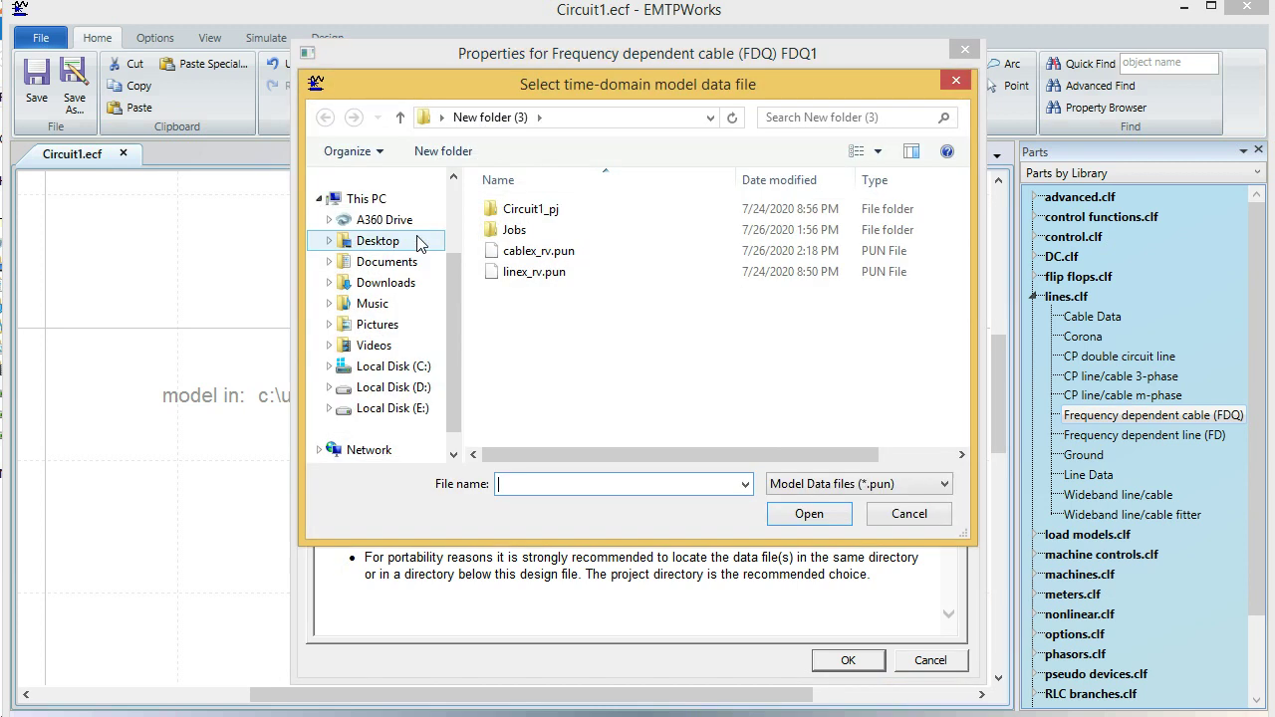
pyautogui.click(528, 253)
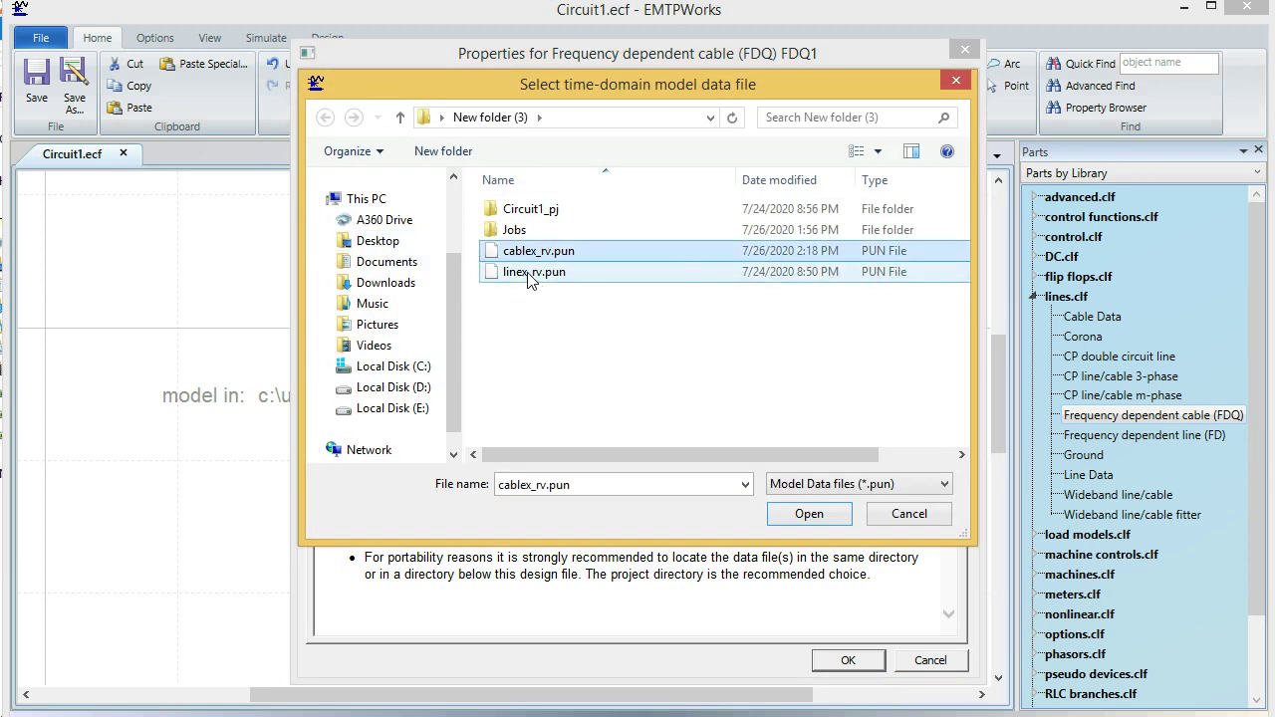
pyautogui.click(812, 515)
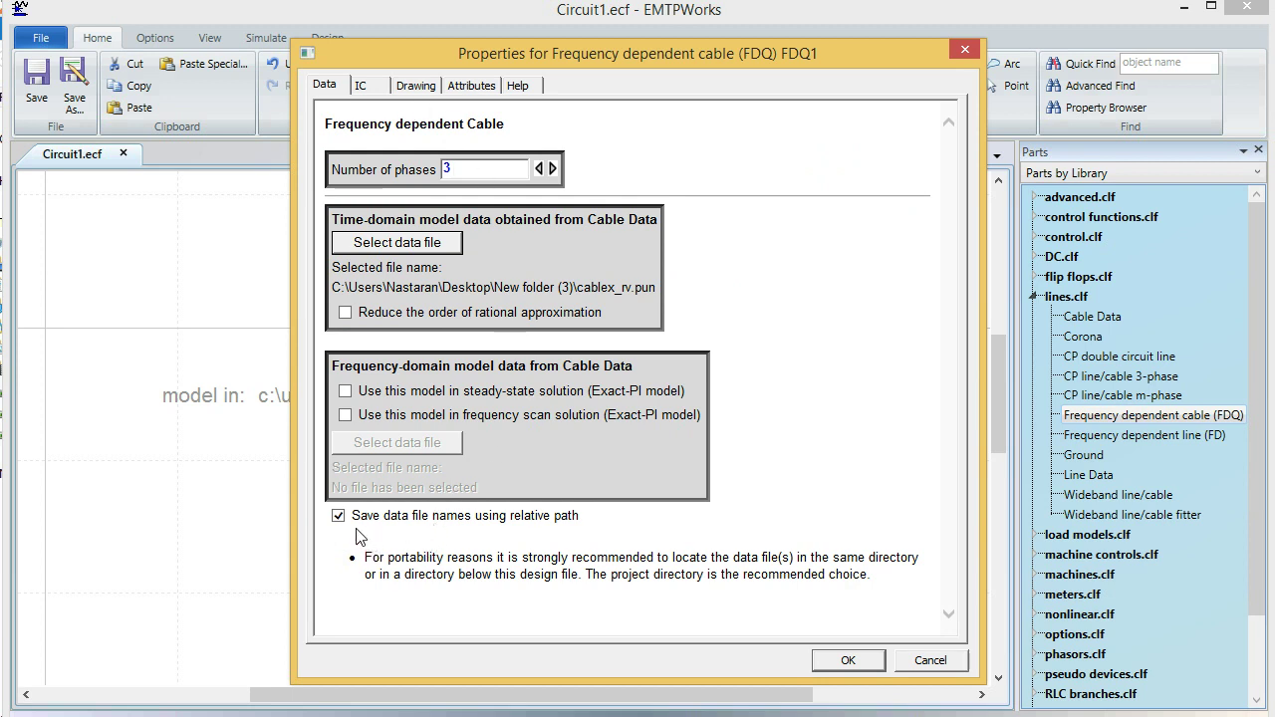
pyautogui.click(848, 661)
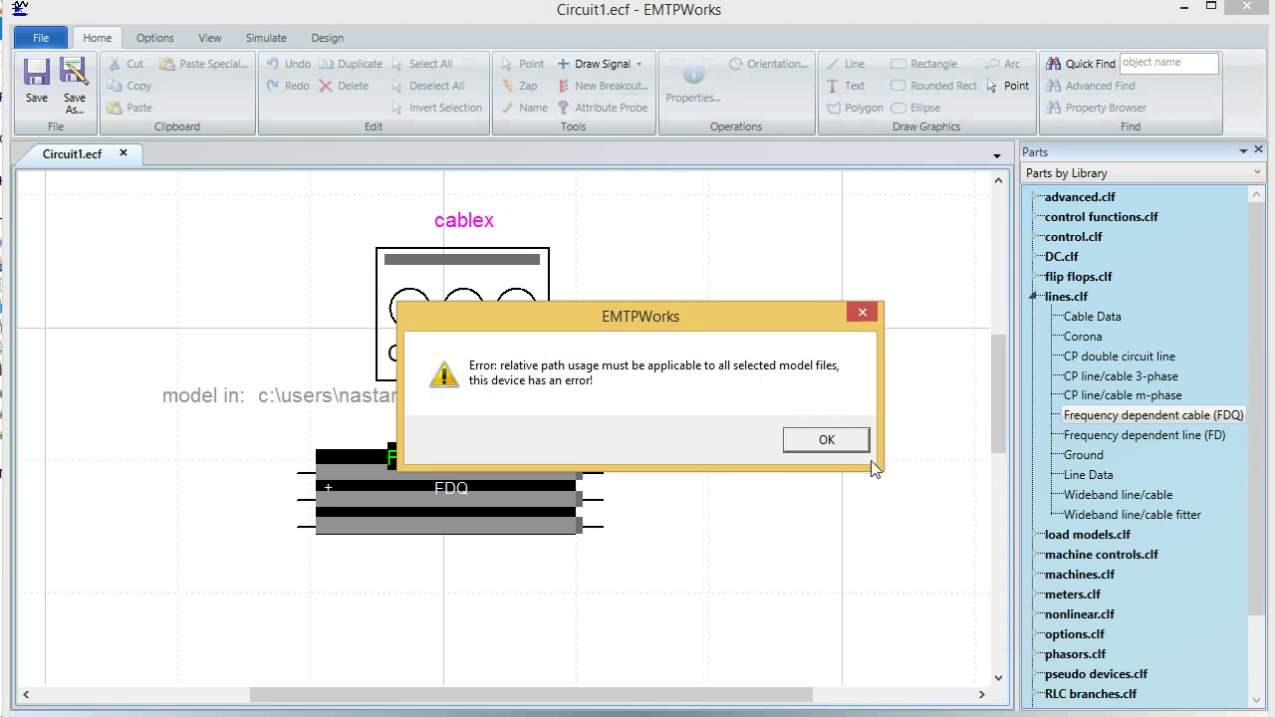
pyautogui.click(826, 440)
# Disable saving data file names with relative paths for the FDQ cable and load cablex_rv.pun as its time-domain model data.
pyautogui.doubleClick(502, 471)
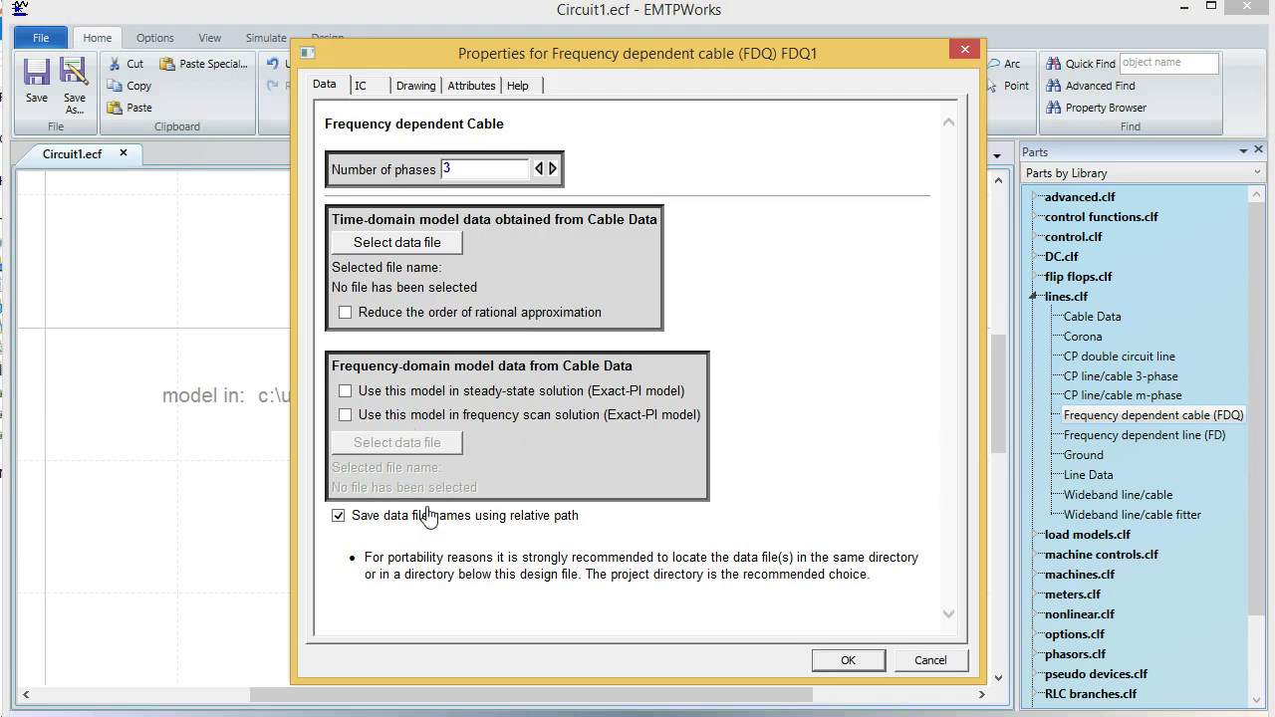
pyautogui.click(338, 516)
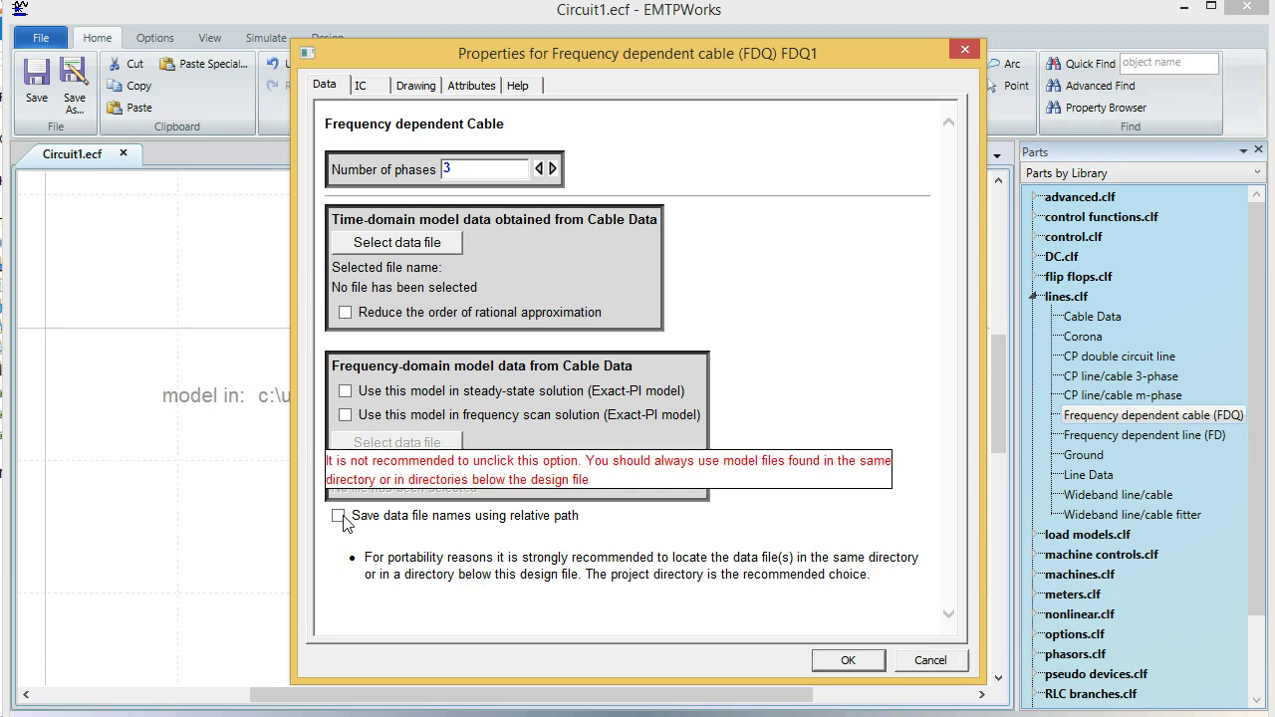
pyautogui.click(371, 249)
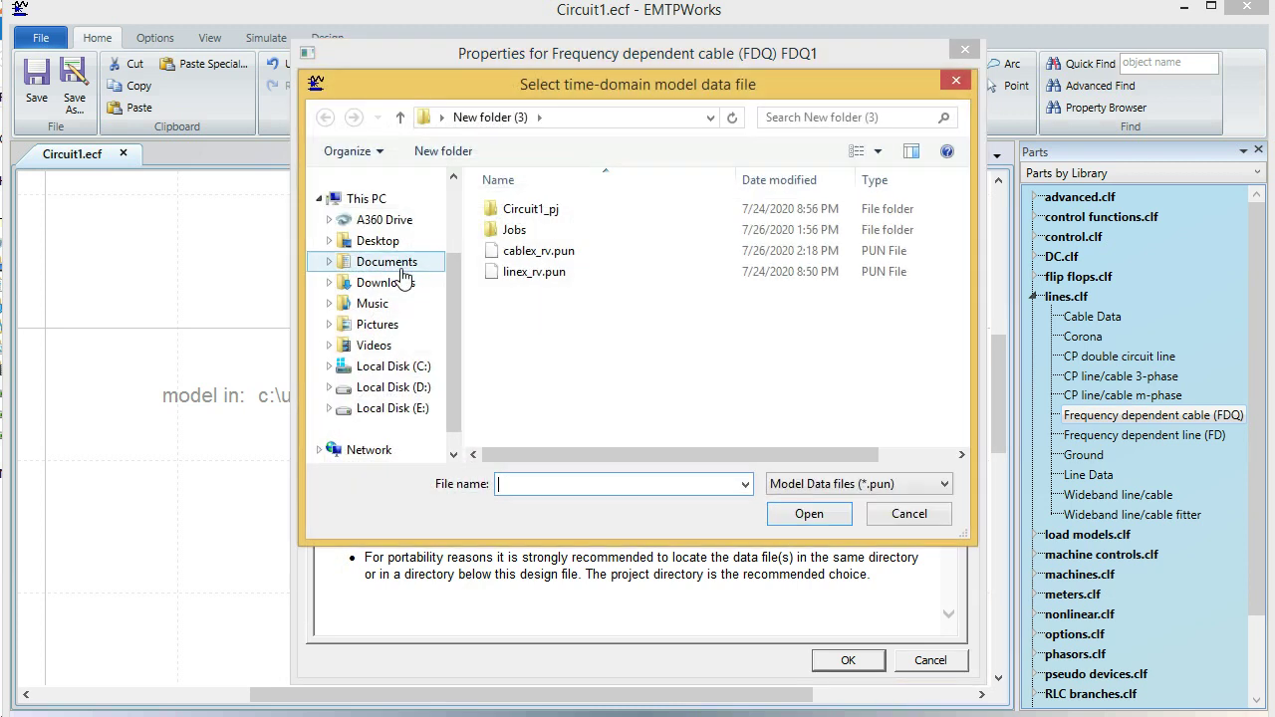
pyautogui.click(550, 251)
pyautogui.click(809, 513)
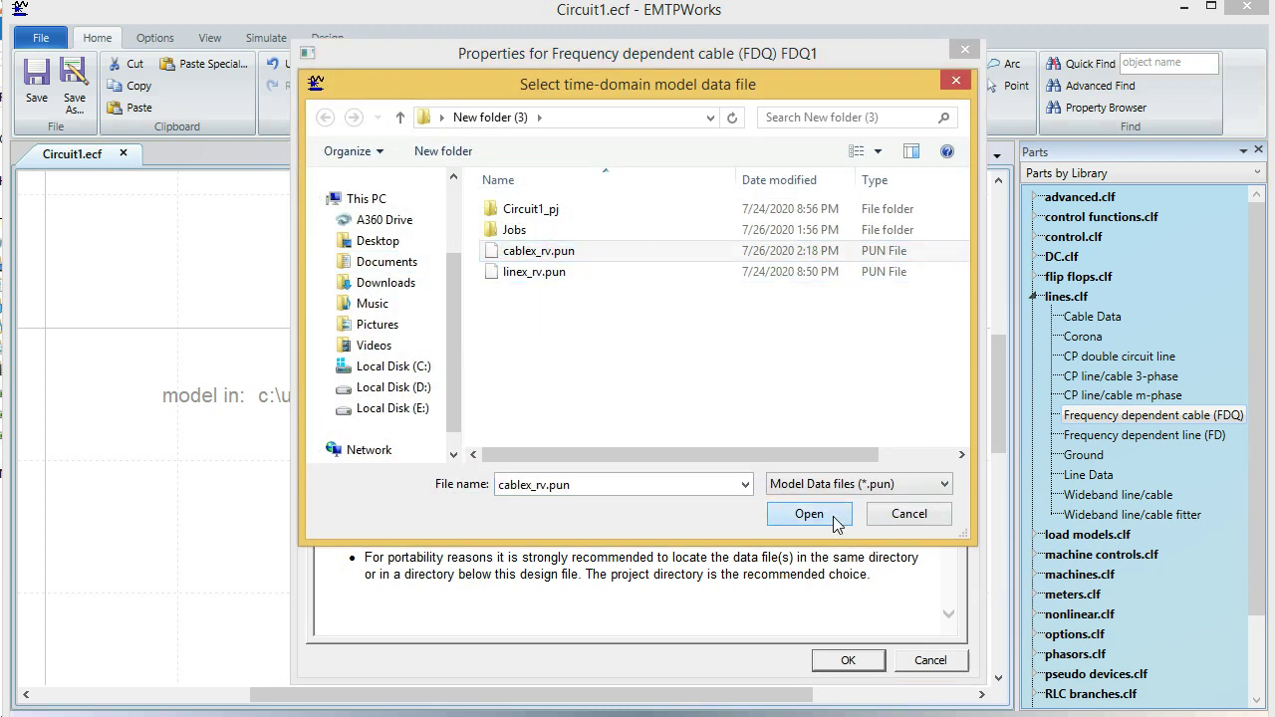
pyautogui.click(848, 661)
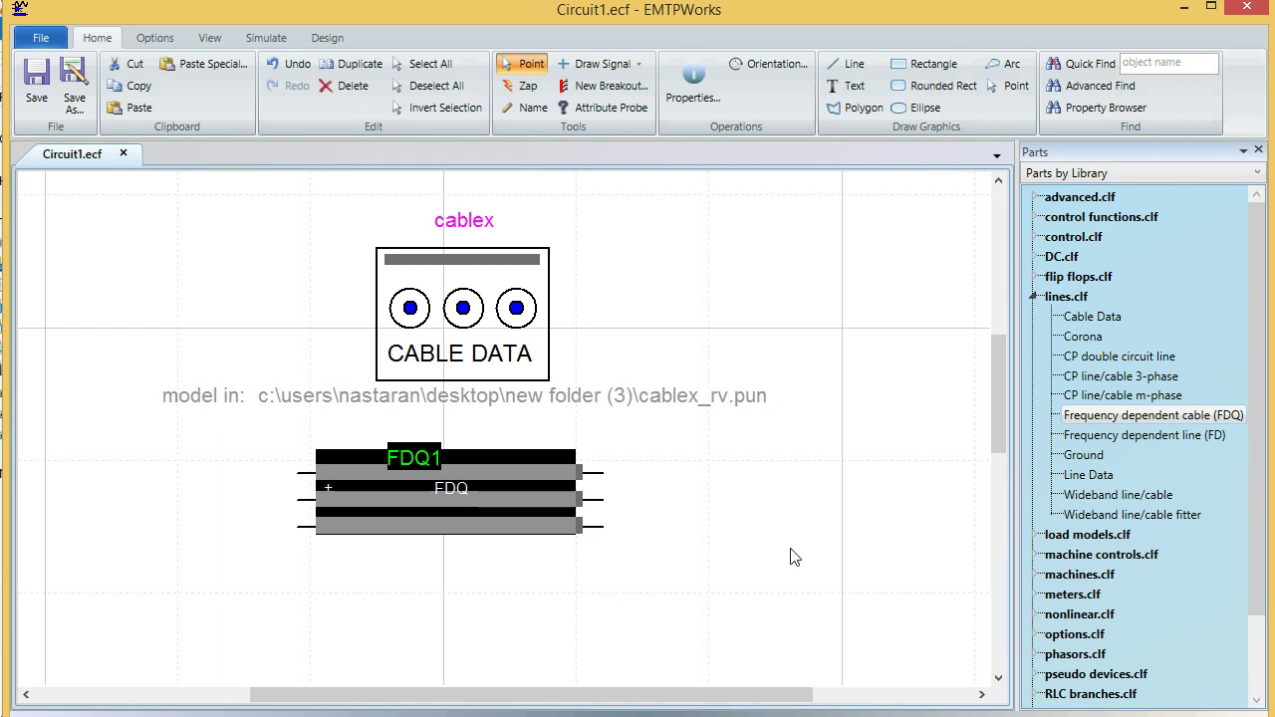
# Move the FDQ cable to the right on the drawing, keeping it below the cablex block, and deselect it.
pyautogui.moveTo(507, 525); pyautogui.dragTo(639, 539)
pyautogui.click(817, 516)
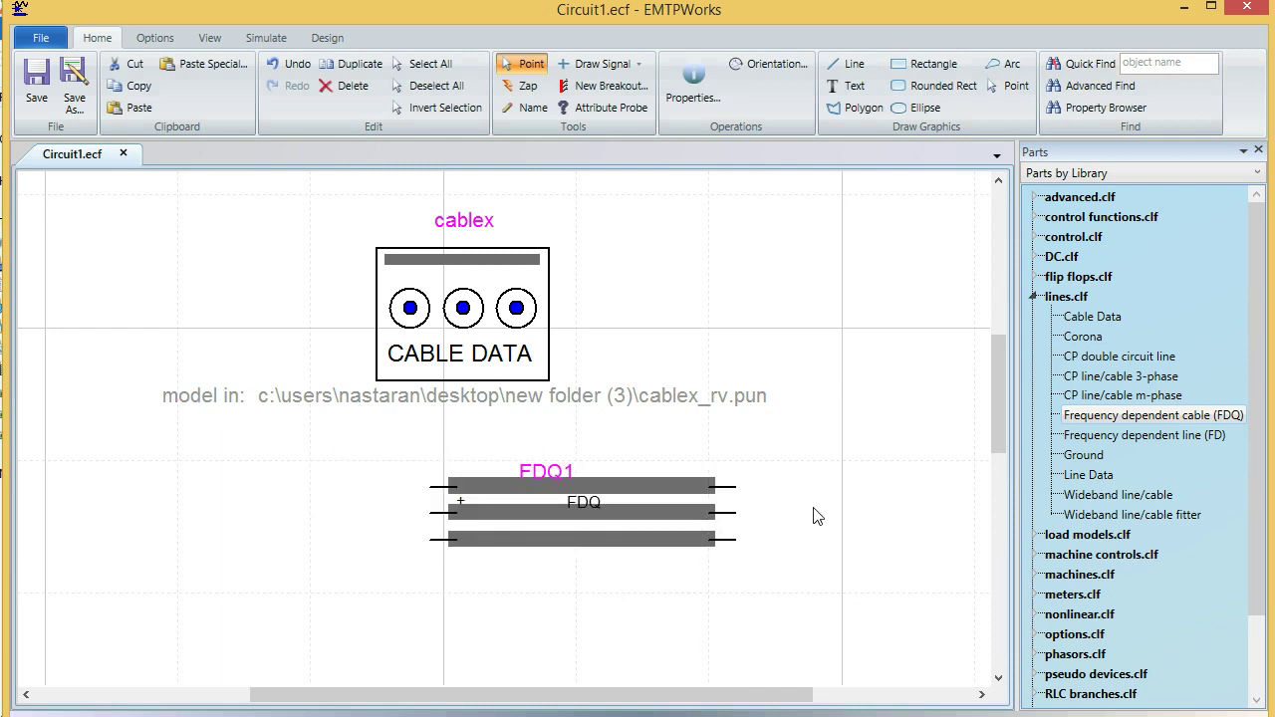
# Move the FDQ cable left and slightly down, roughly centring it beneath the cablex block, and deselect it.
pyautogui.moveTo(618, 501); pyautogui.dragTo(535, 526)
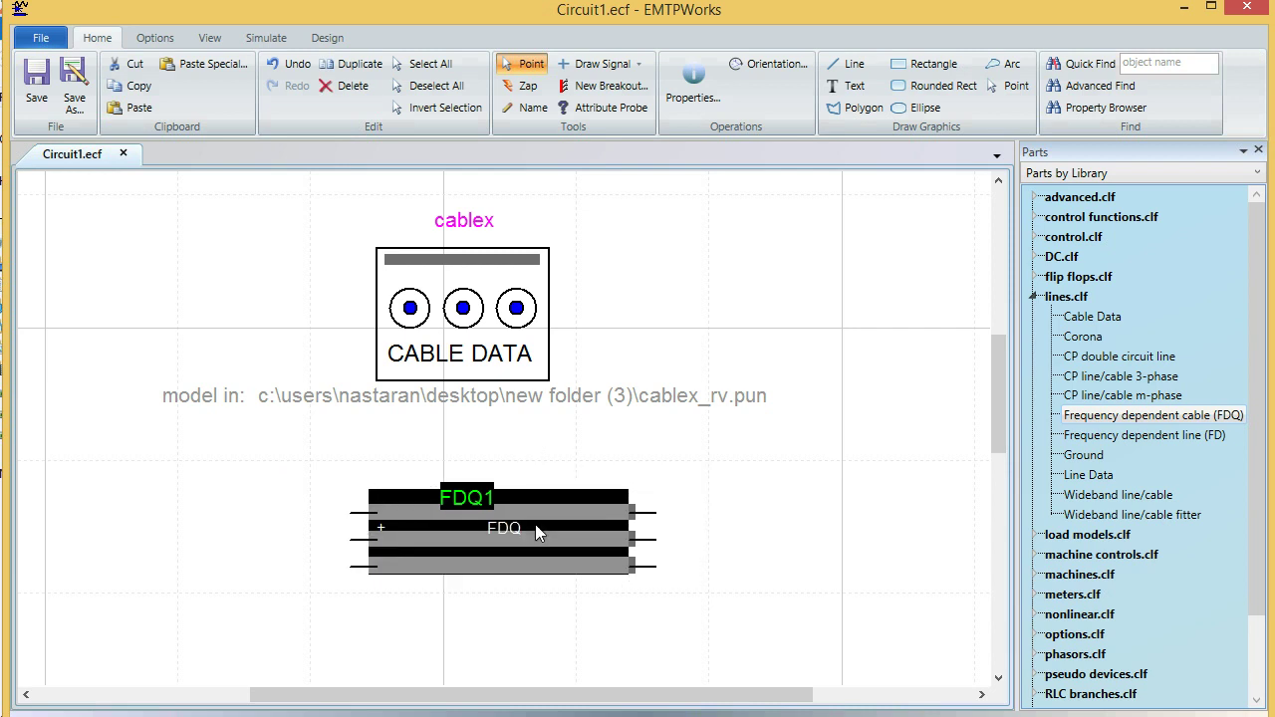
pyautogui.click(834, 516)
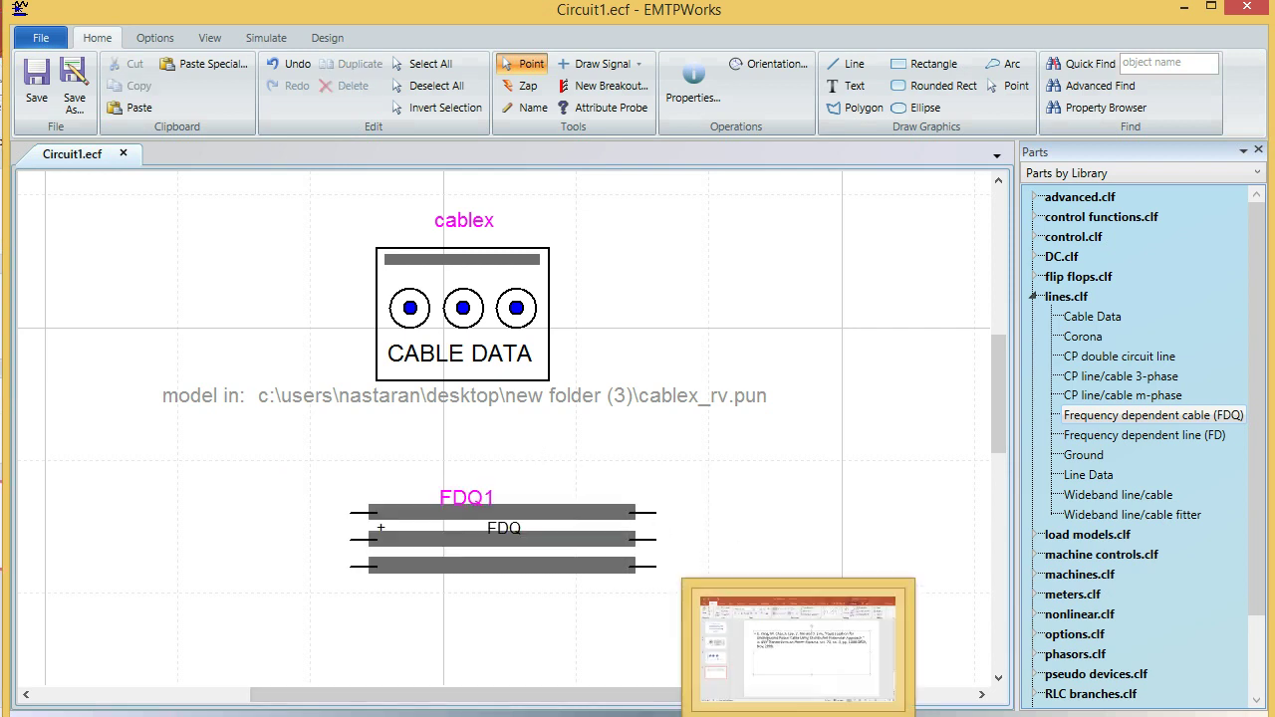
# Switch to the Hello Everyone! presentation in PowerPoint and view the slide with the cable cross-section and parameter table.
pyautogui.click(797, 642)
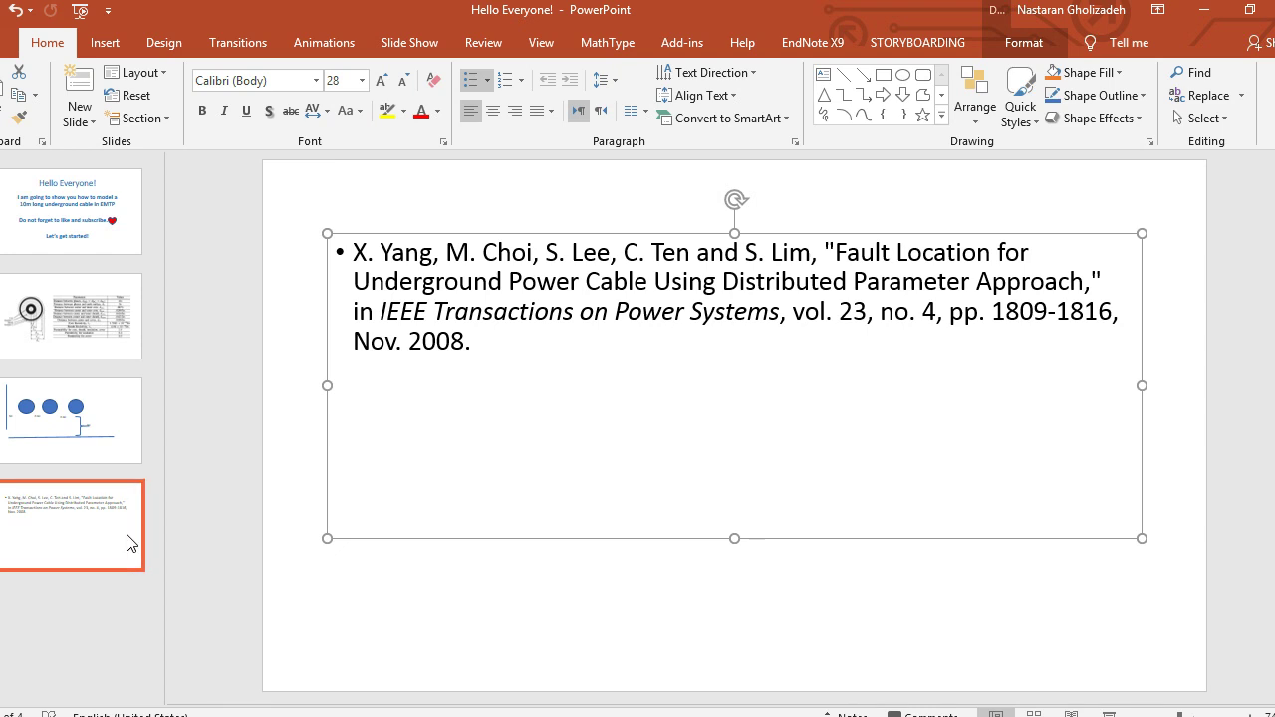
pyautogui.click(80, 439)
pyautogui.click(103, 318)
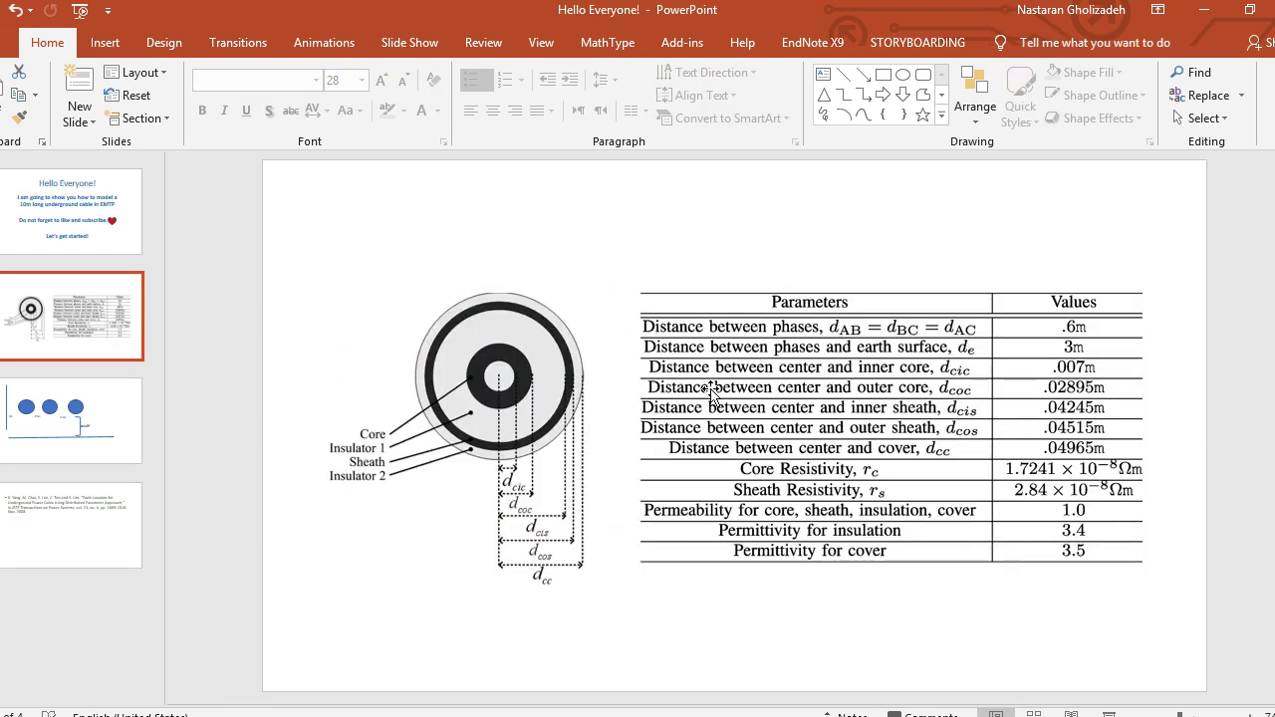
# On the reference slide, shorten the citation's text box by raising its lower edge to just below the text.
pyautogui.click(76, 528)
pyautogui.doubleClick(858, 283)
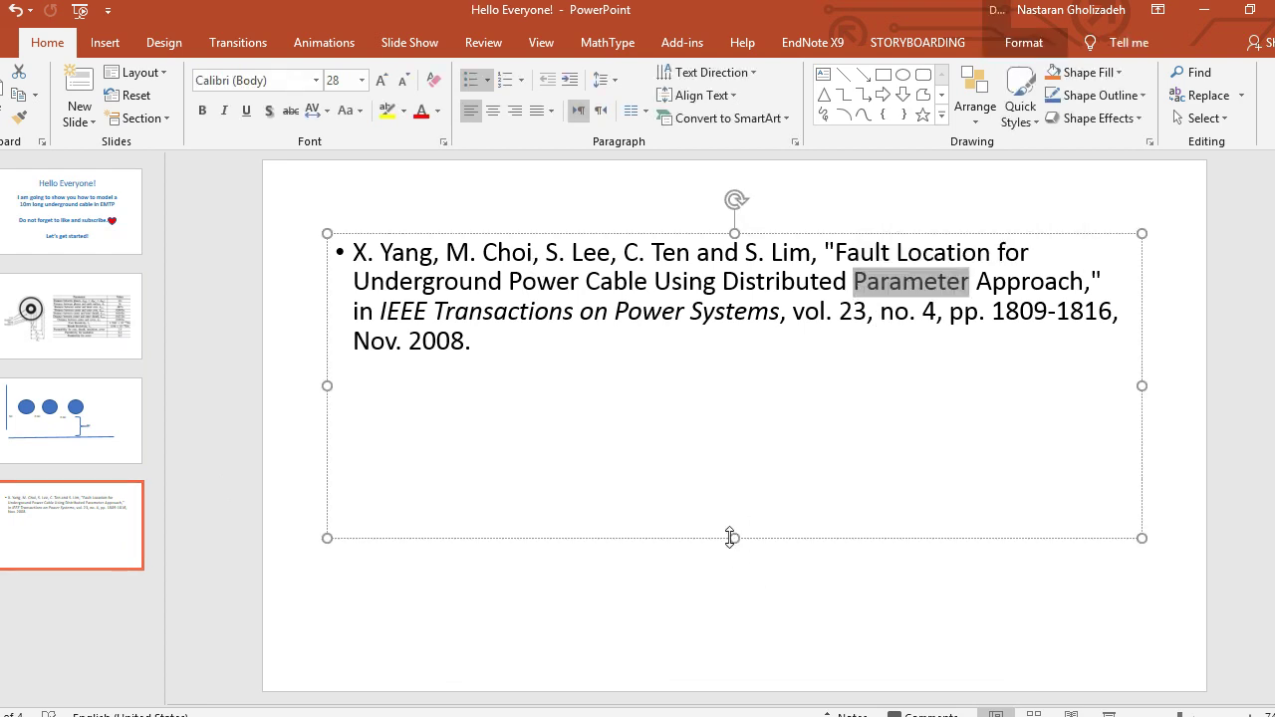
pyautogui.moveTo(735, 537); pyautogui.dragTo(706, 395)
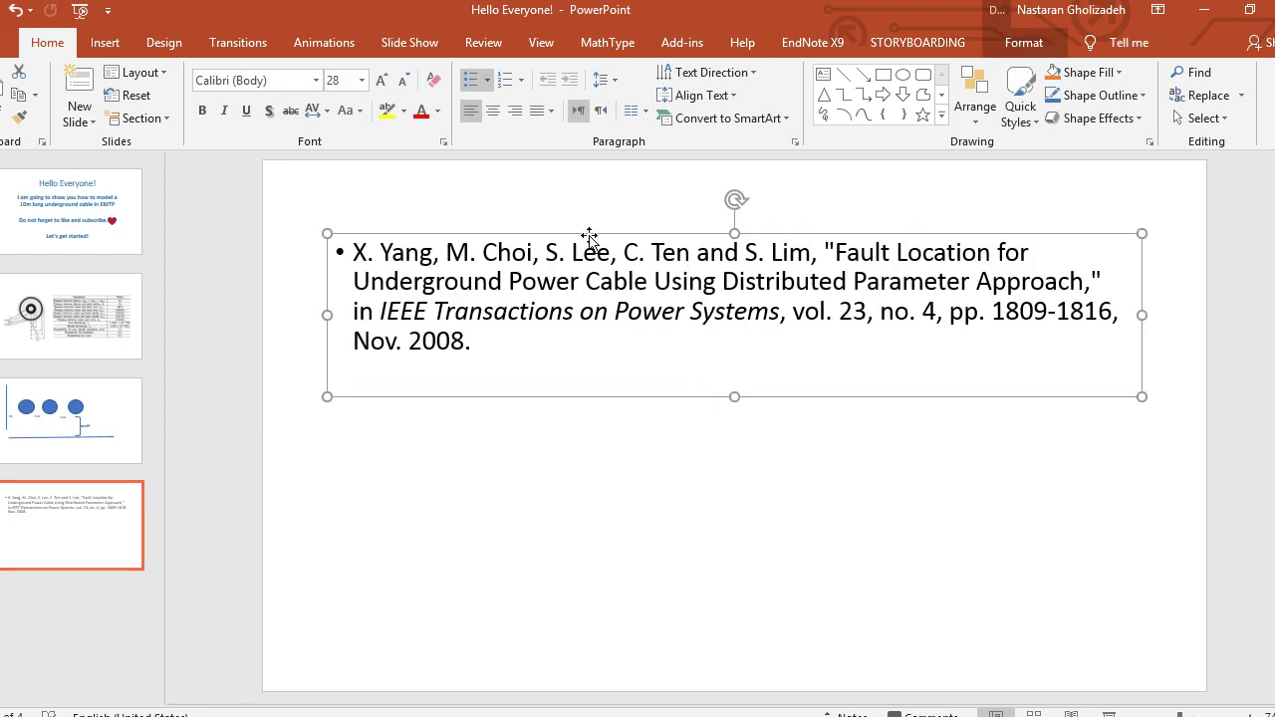
# Paste the citation text box onto the cable parameter slide and move it up near the slide's upper edge.
pyautogui.click(111, 327)
pyautogui.click(598, 619)
pyautogui.hotkey('ctrl', 'v')
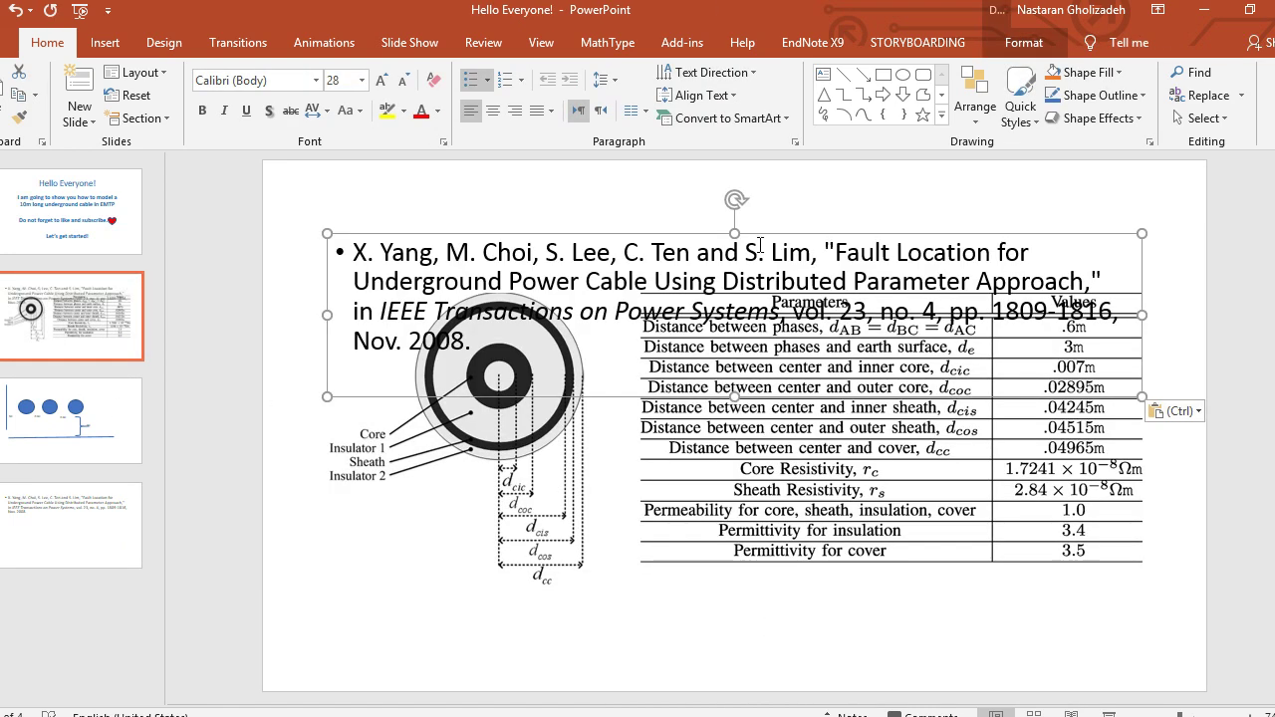
pyautogui.moveTo(759, 236); pyautogui.dragTo(778, 186)
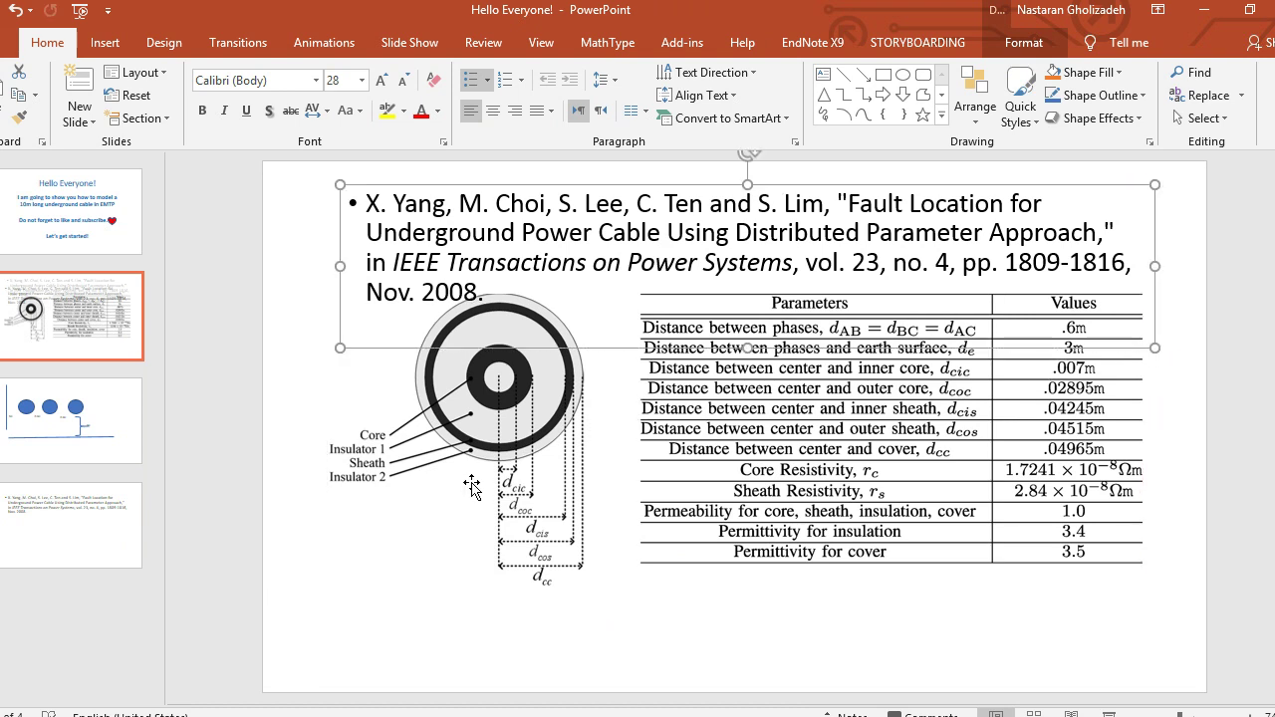